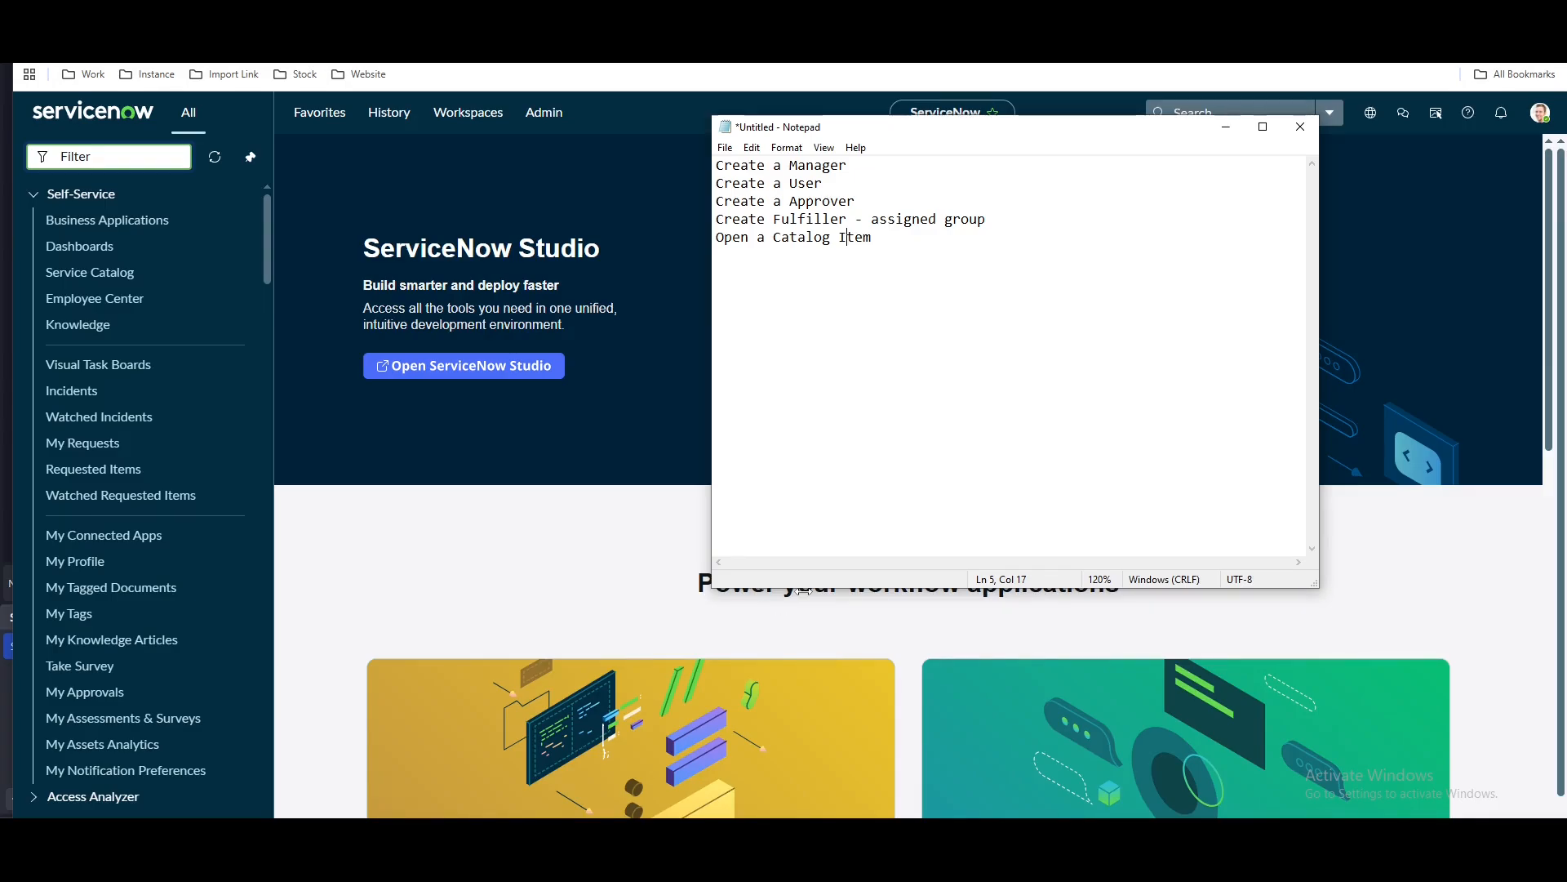
Review the Notepad test-plan notes, selecting 'assigned group' on line 4
{"action": "left_click", "coordinate": [887, 257]}
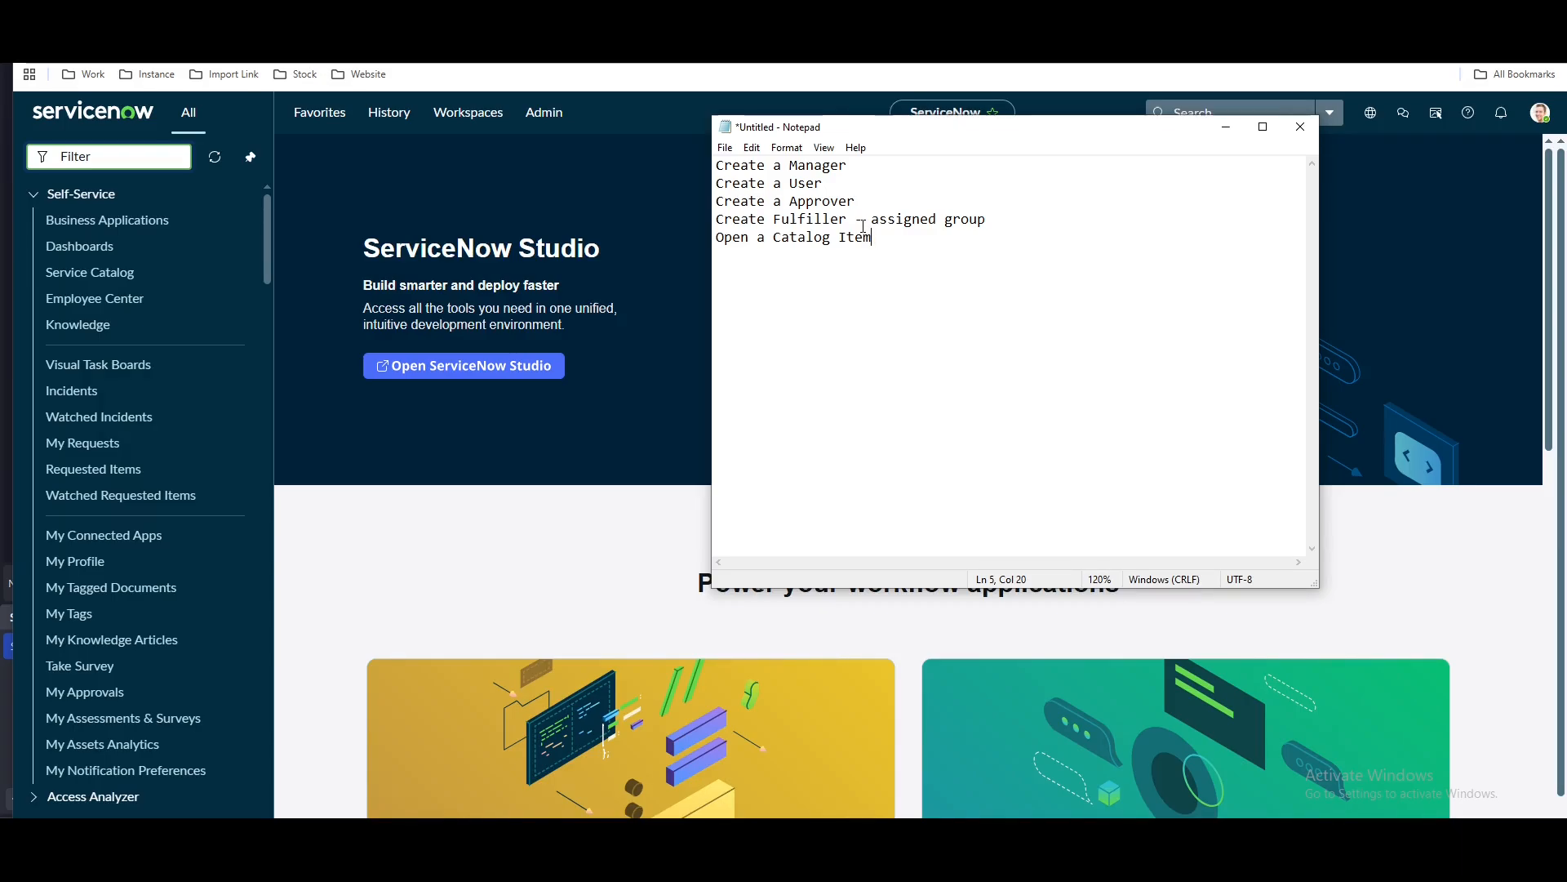
{"action": "left_click", "coordinate": [874, 219]}
{"action": "left_click_drag", "start_coordinate": [877, 219], "coordinate": [1010, 220]}
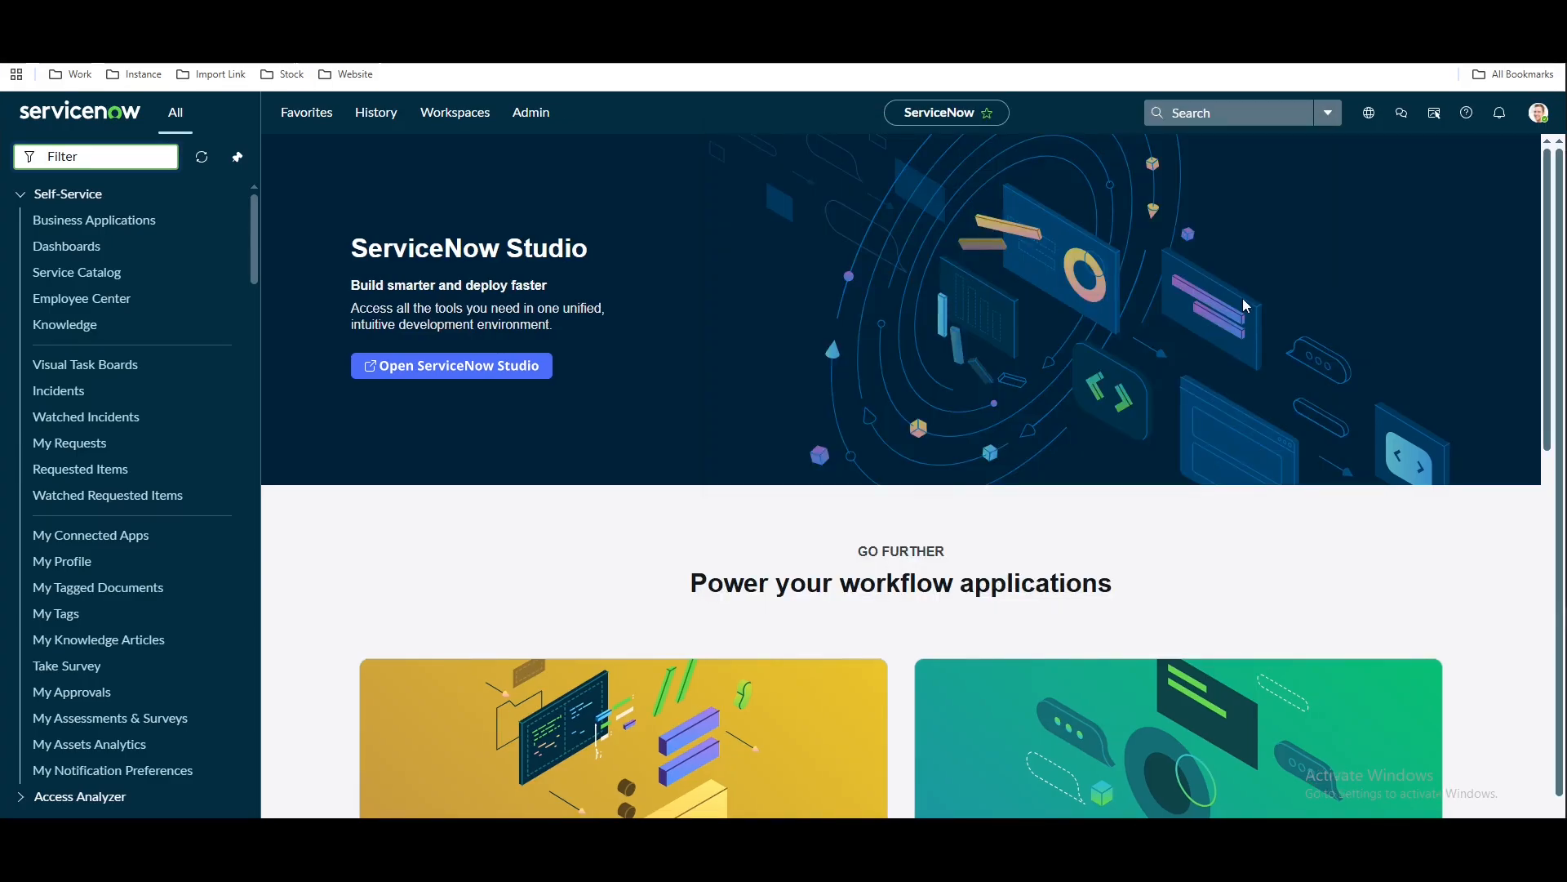
Filter the navigator for 'automated te' and open Automated Test Framework > Reusable Tests
{"action": "type", "text": "au"}
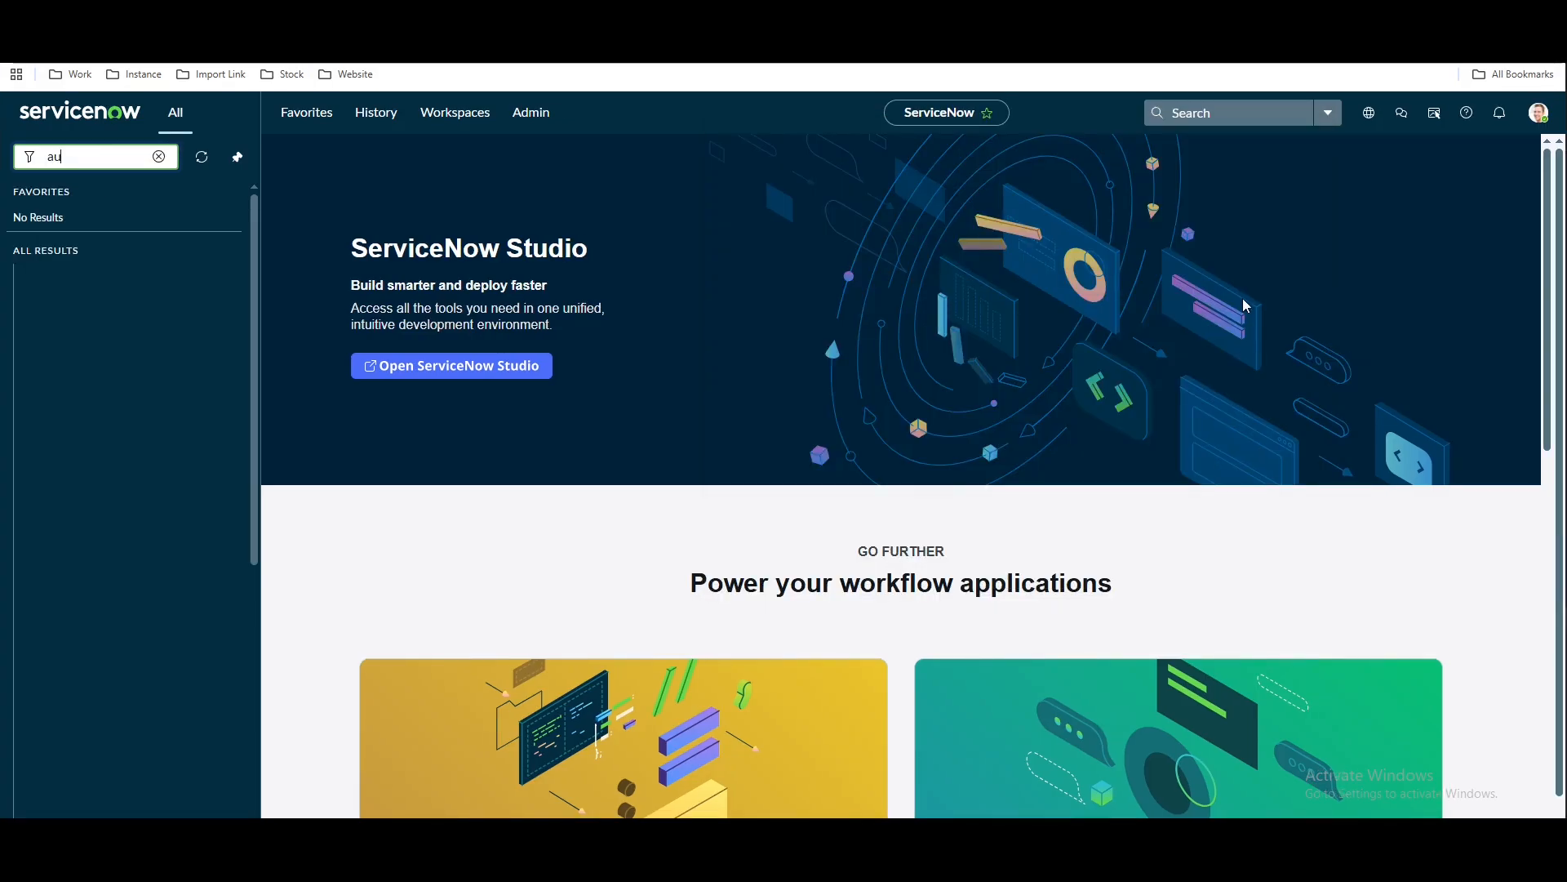
{"action": "type", "text": "t"}
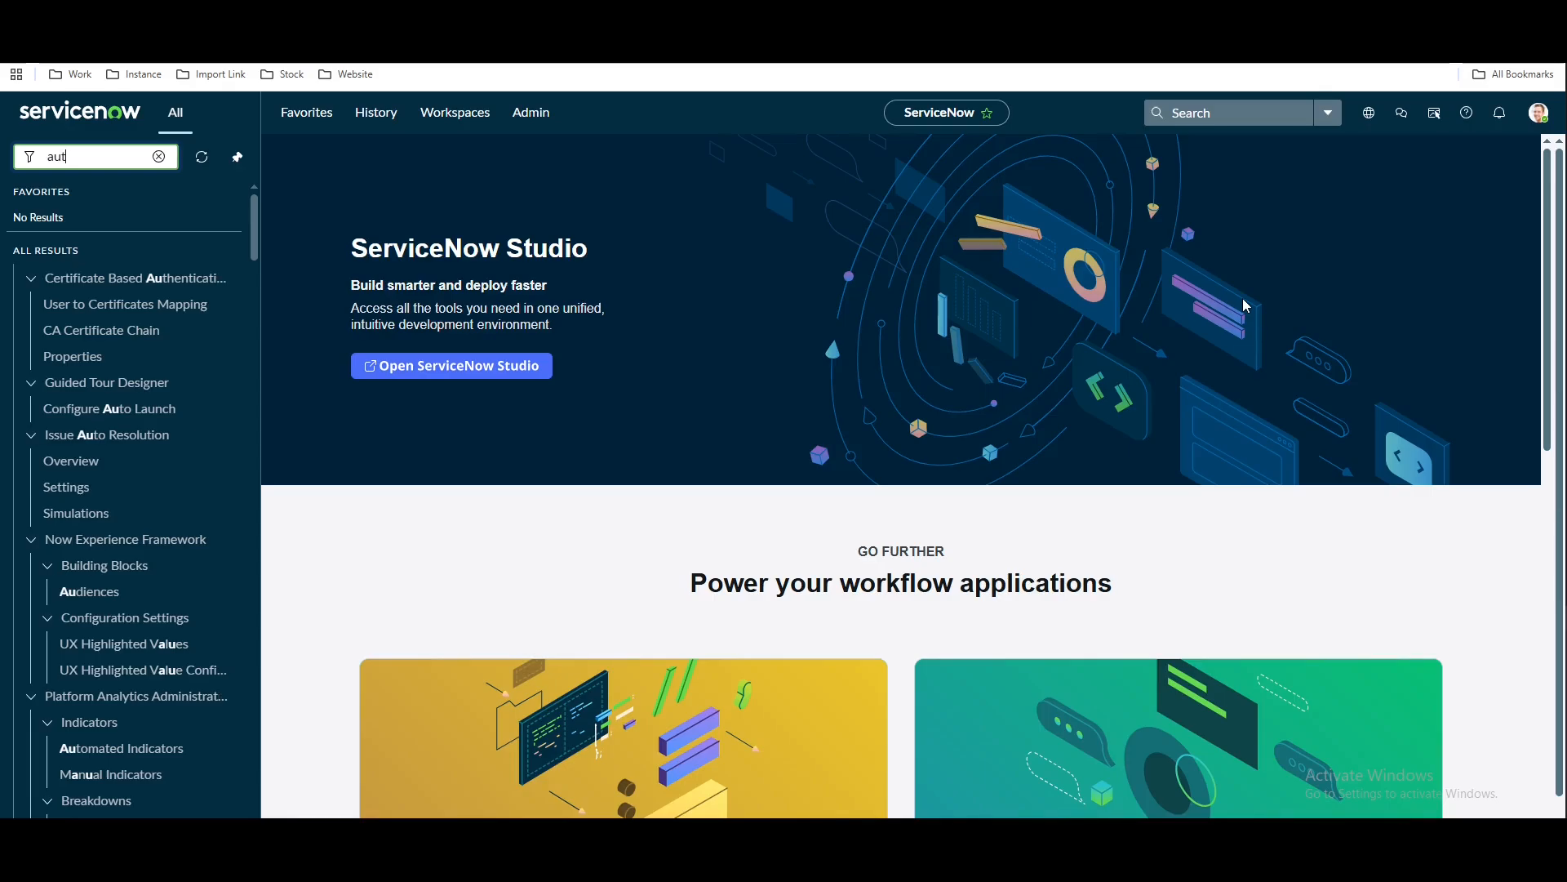
{"action": "type", "text": "omated te"}
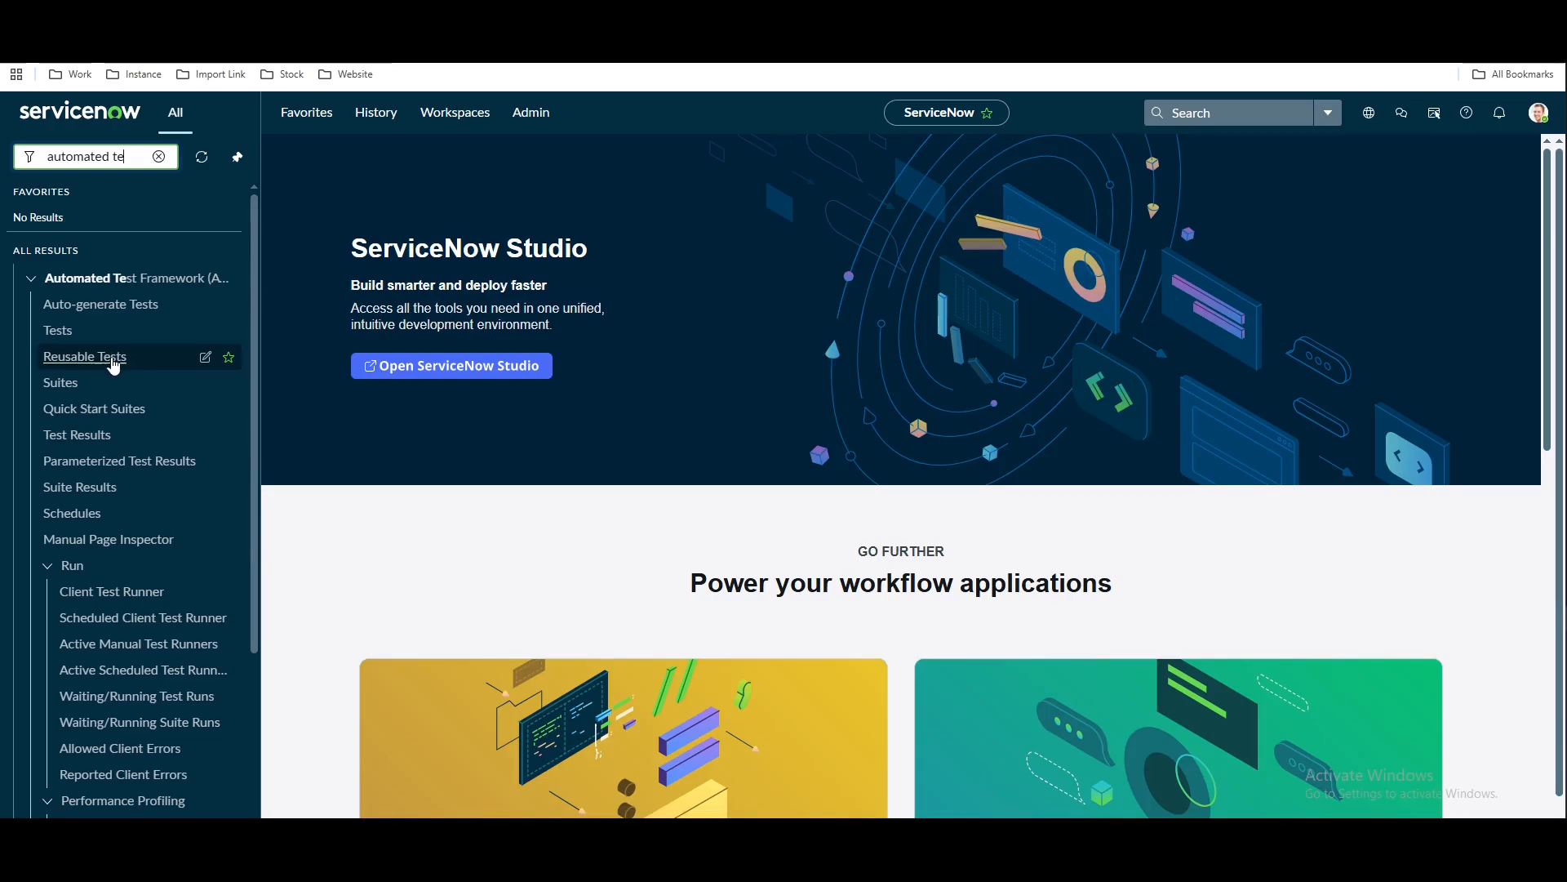
{"action": "left_click", "coordinate": [114, 366]}
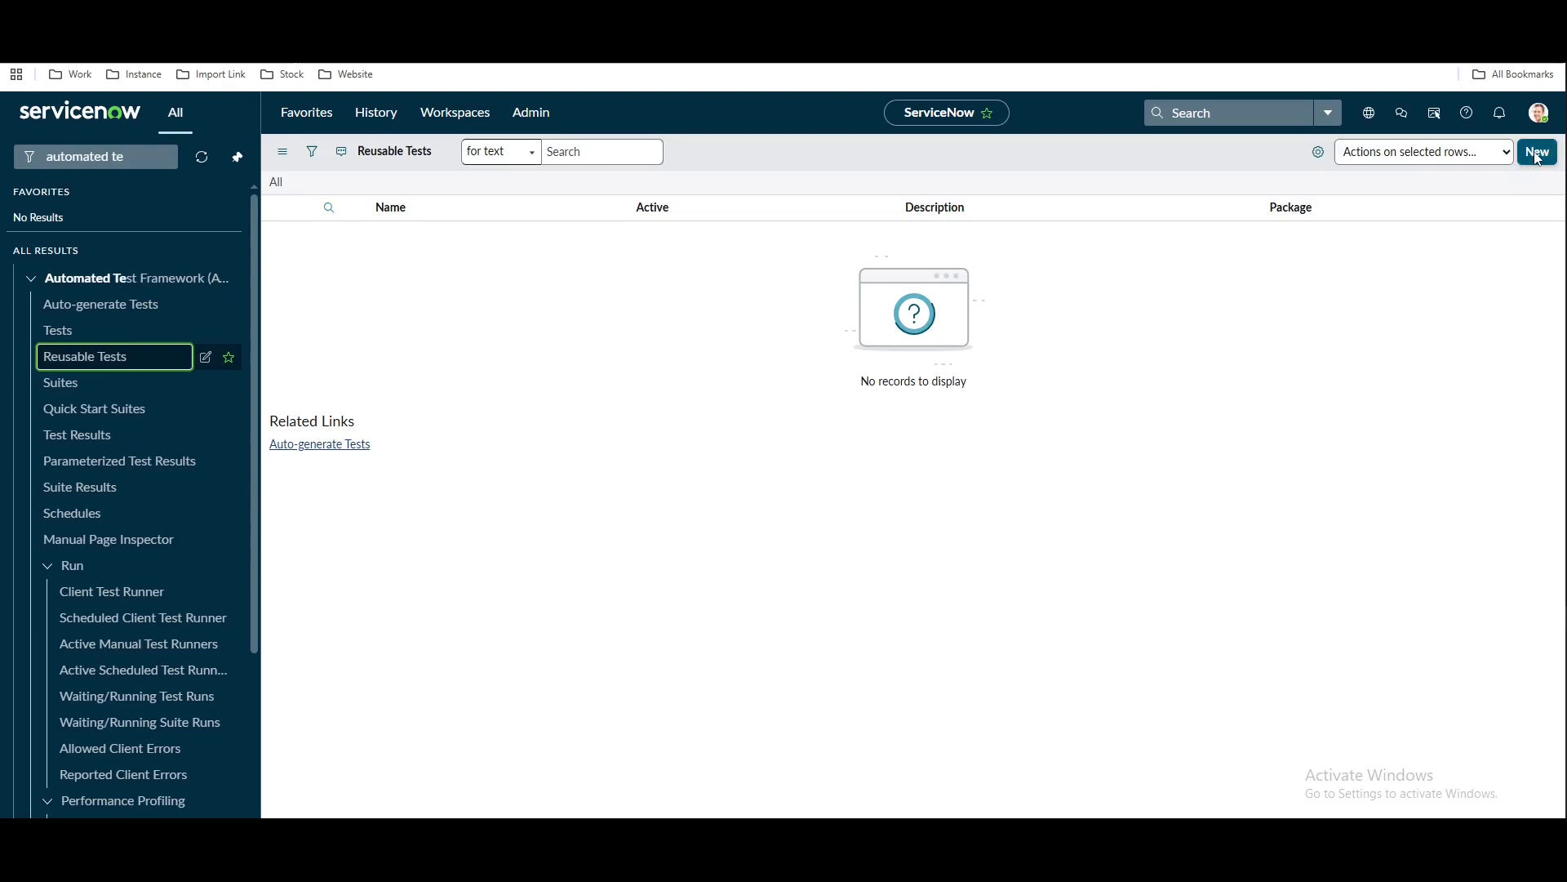
Create a new reusable test named 'Catalog Item Reusable' and save it
{"action": "left_click", "coordinate": [1534, 154]}
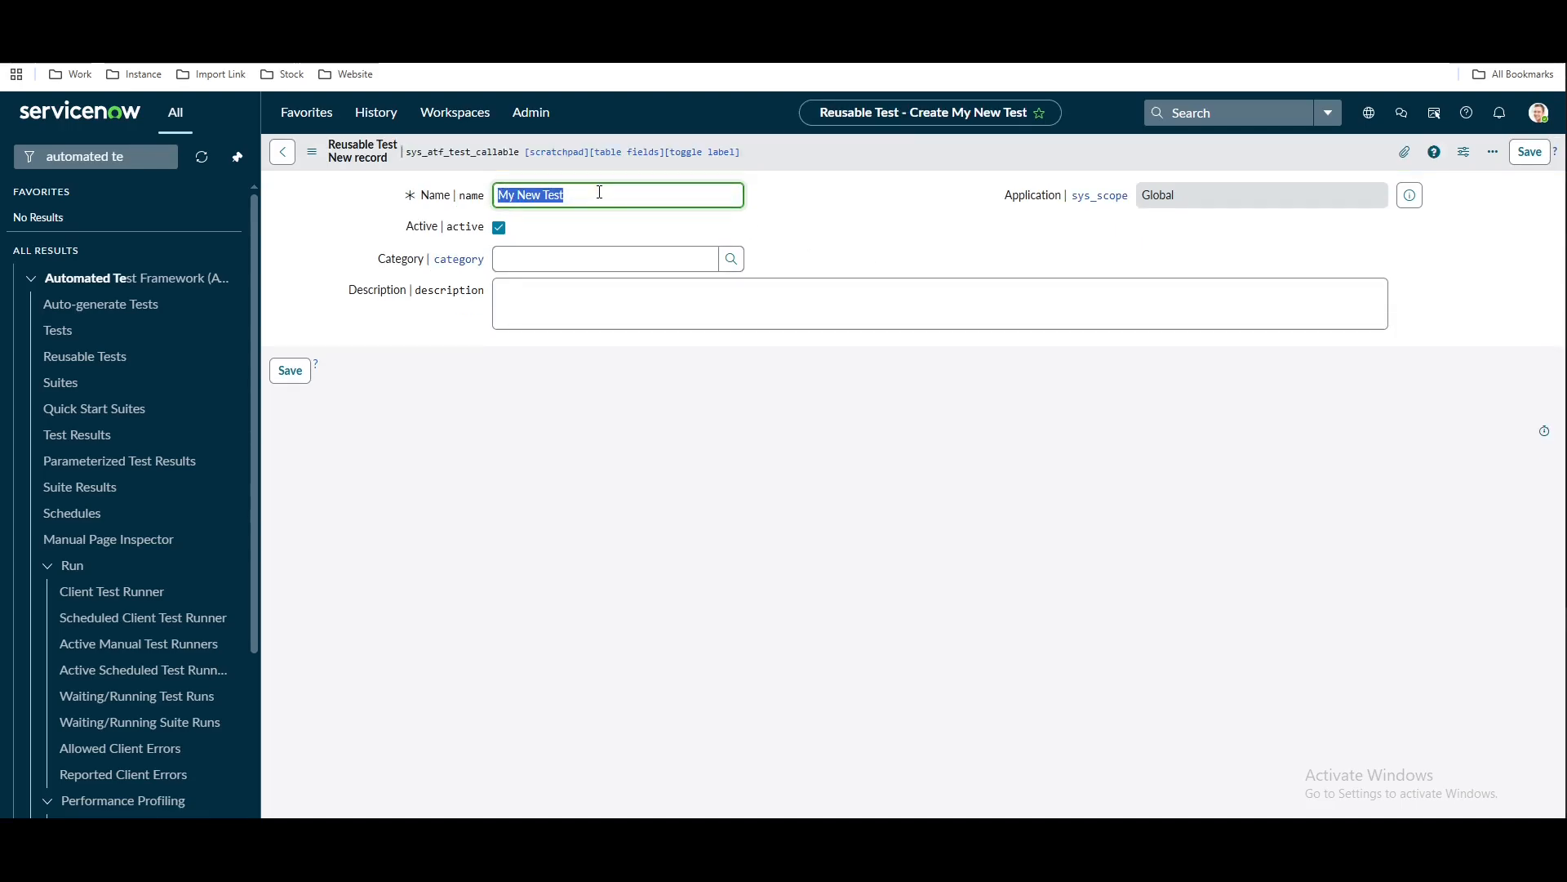
{"action": "type", "text": "Catalog"}
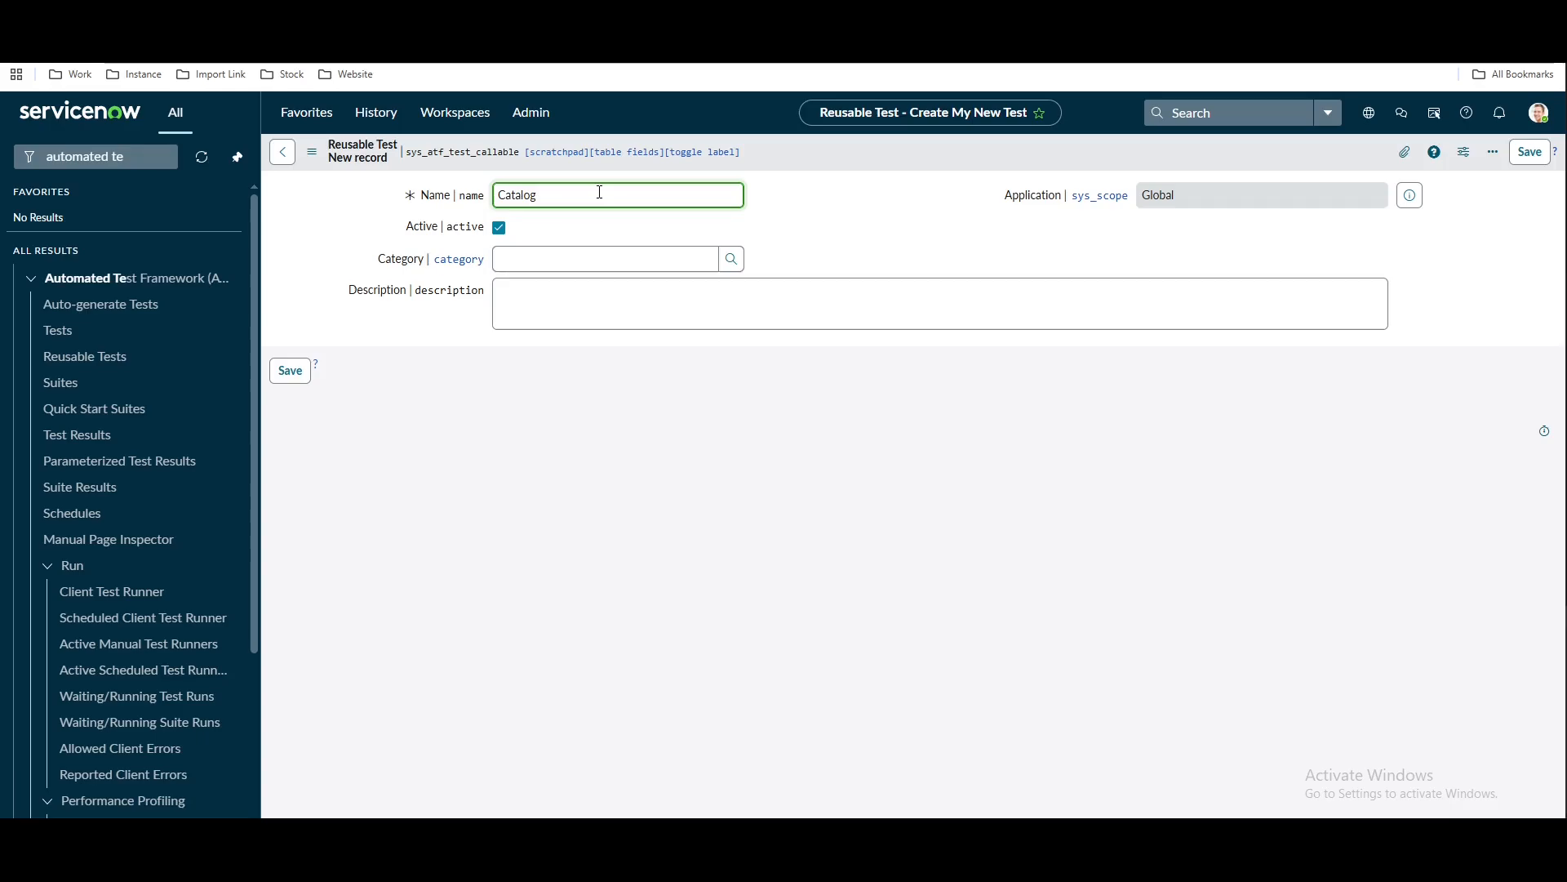
{"action": "type", "text": " Item Reusable"}
{"action": "right_click", "coordinate": [841, 140]}
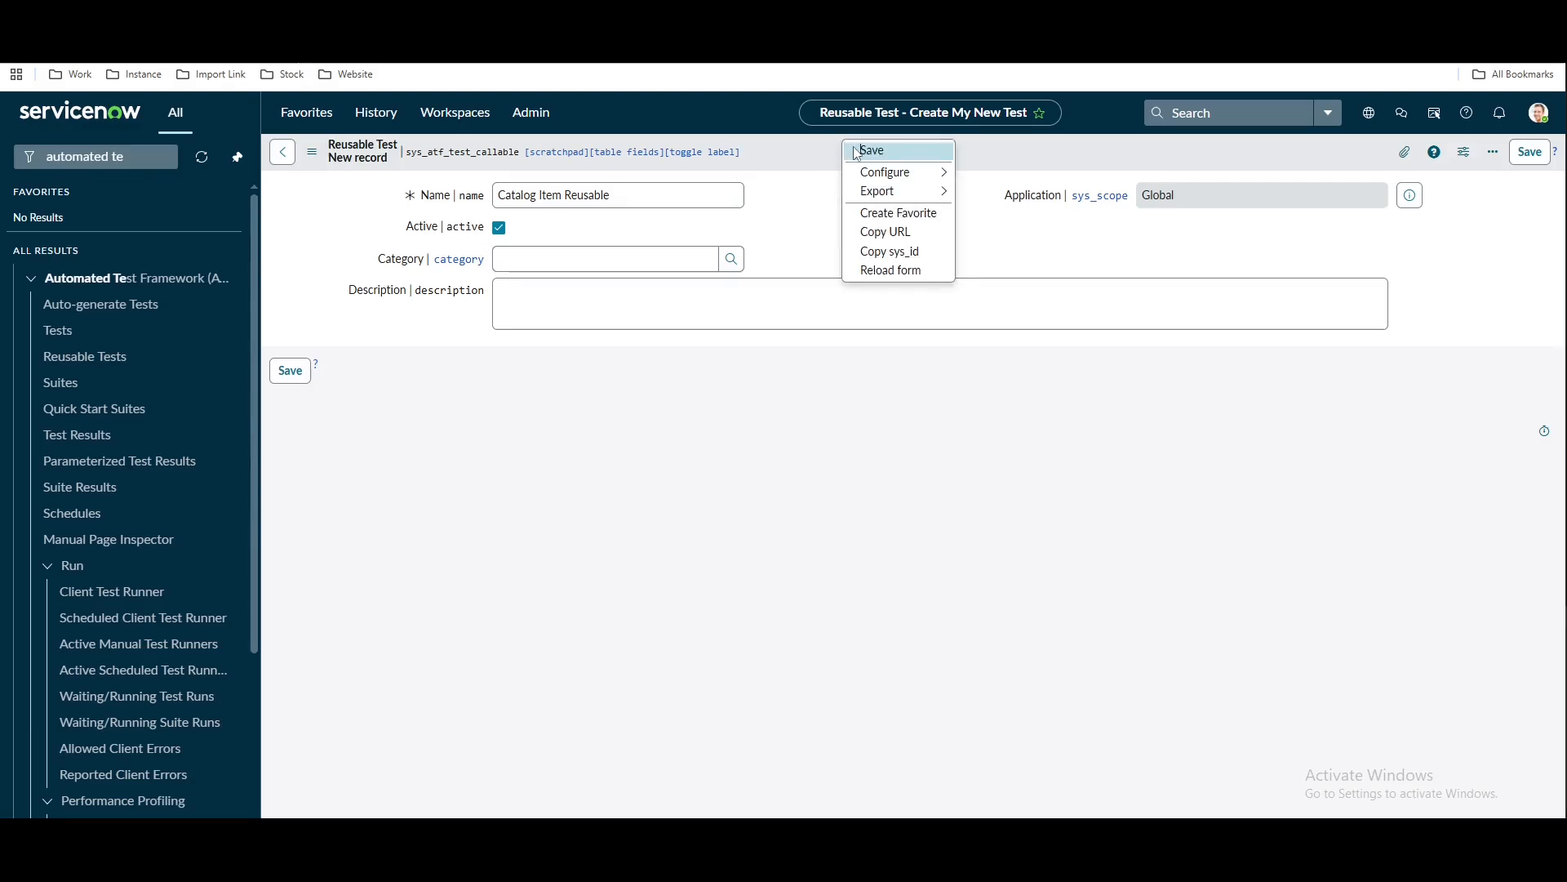
{"action": "left_click", "coordinate": [854, 149]}
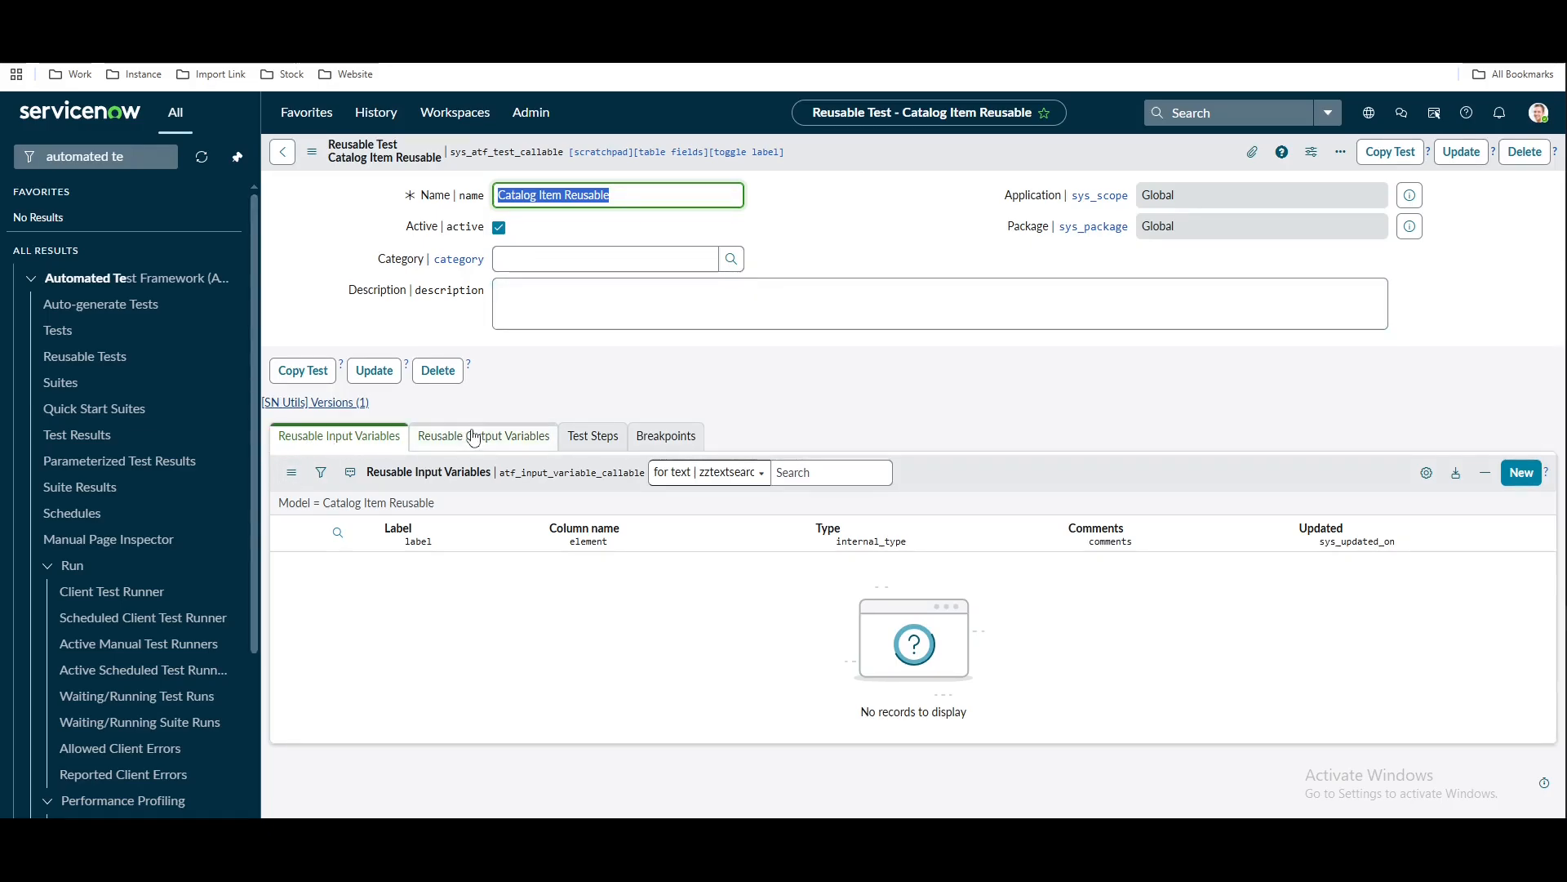
Start a new reusable input variable after checking the Catalog Item entry in the notes
{"action": "left_click", "coordinate": [1523, 477]}
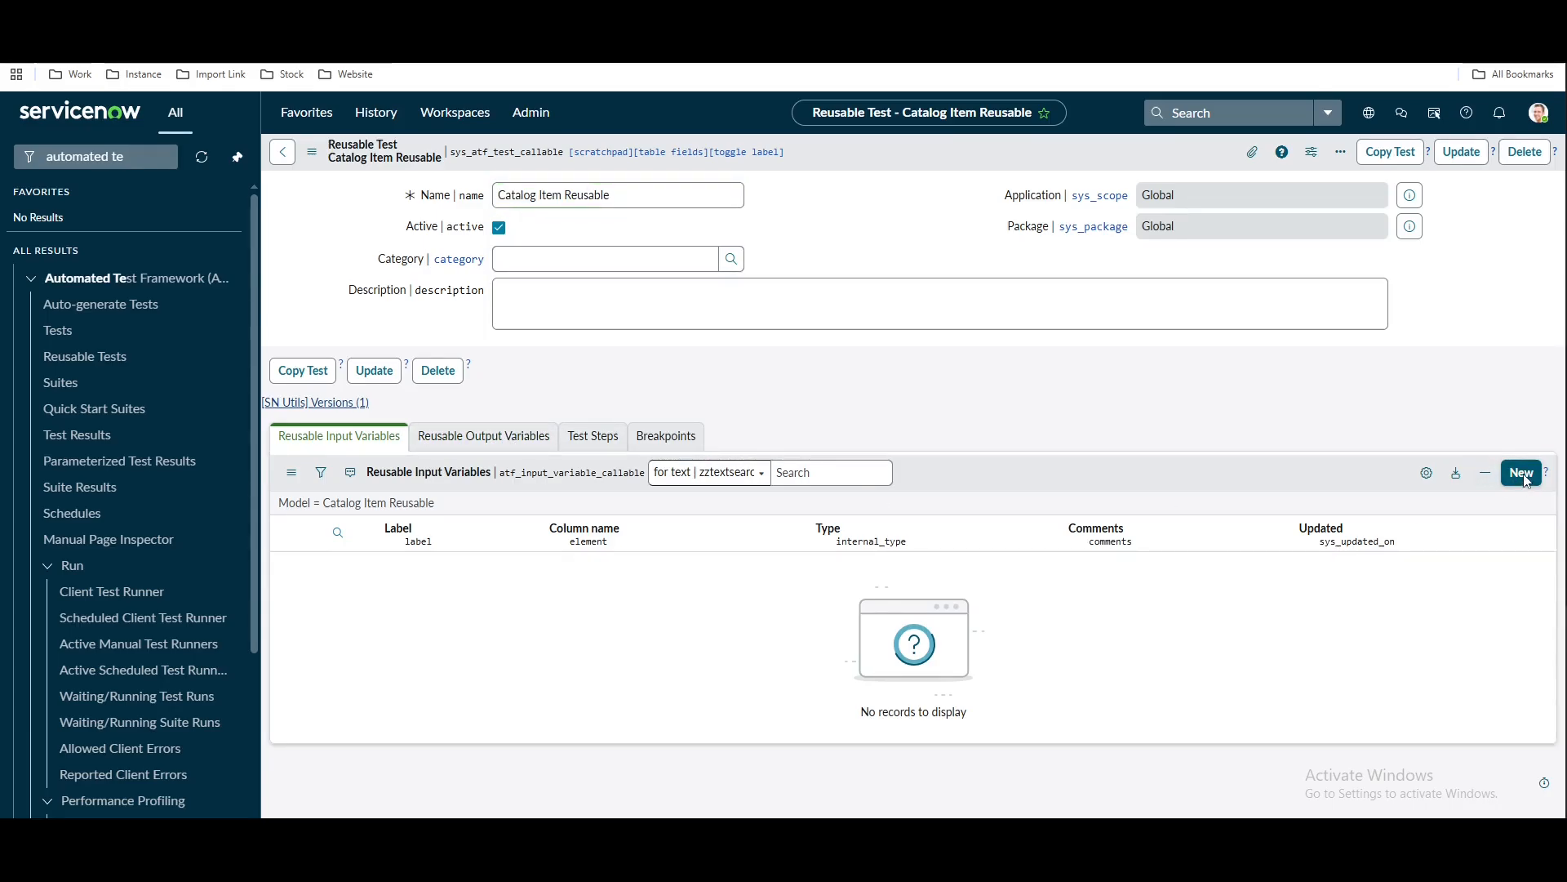
{"action": "key", "text": "alt+Tab"}
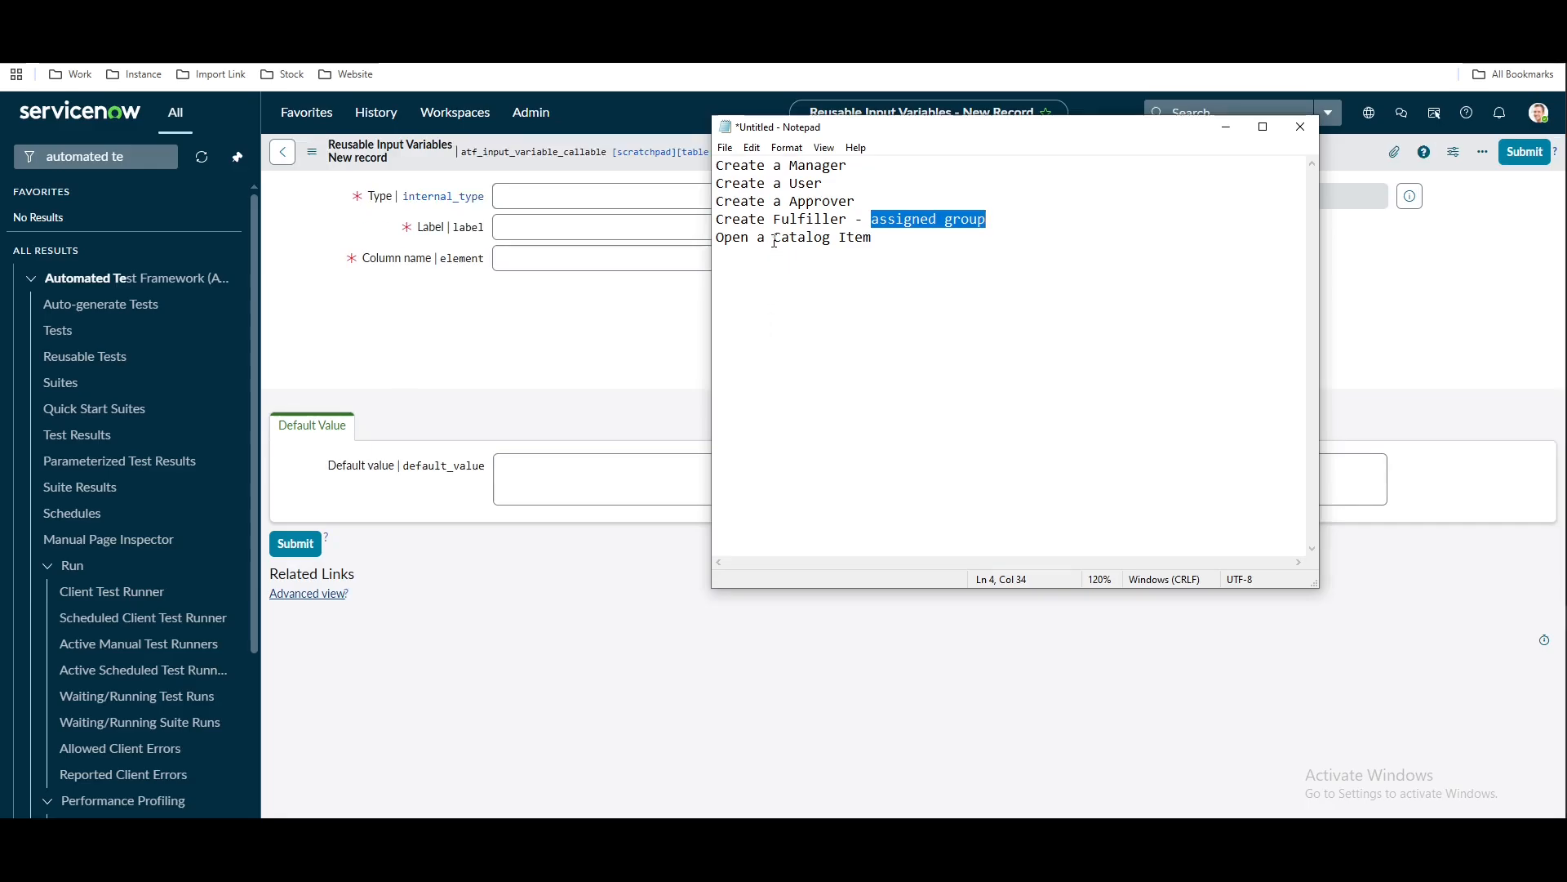
{"action": "left_click_drag", "start_coordinate": [774, 239], "coordinate": [886, 238]}
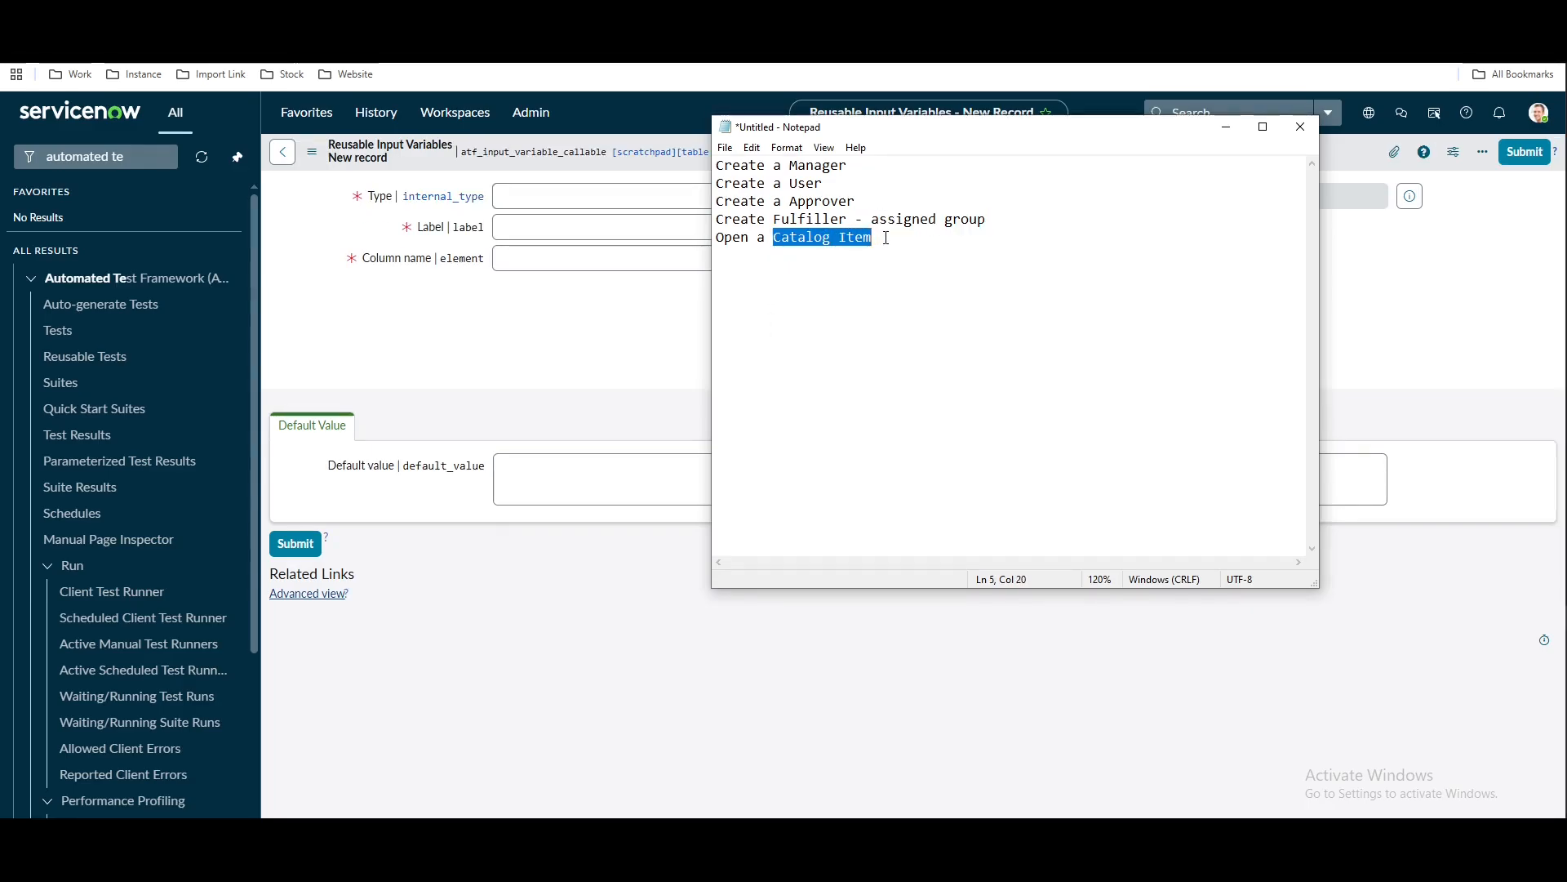
{"action": "left_click", "coordinate": [499, 316]}
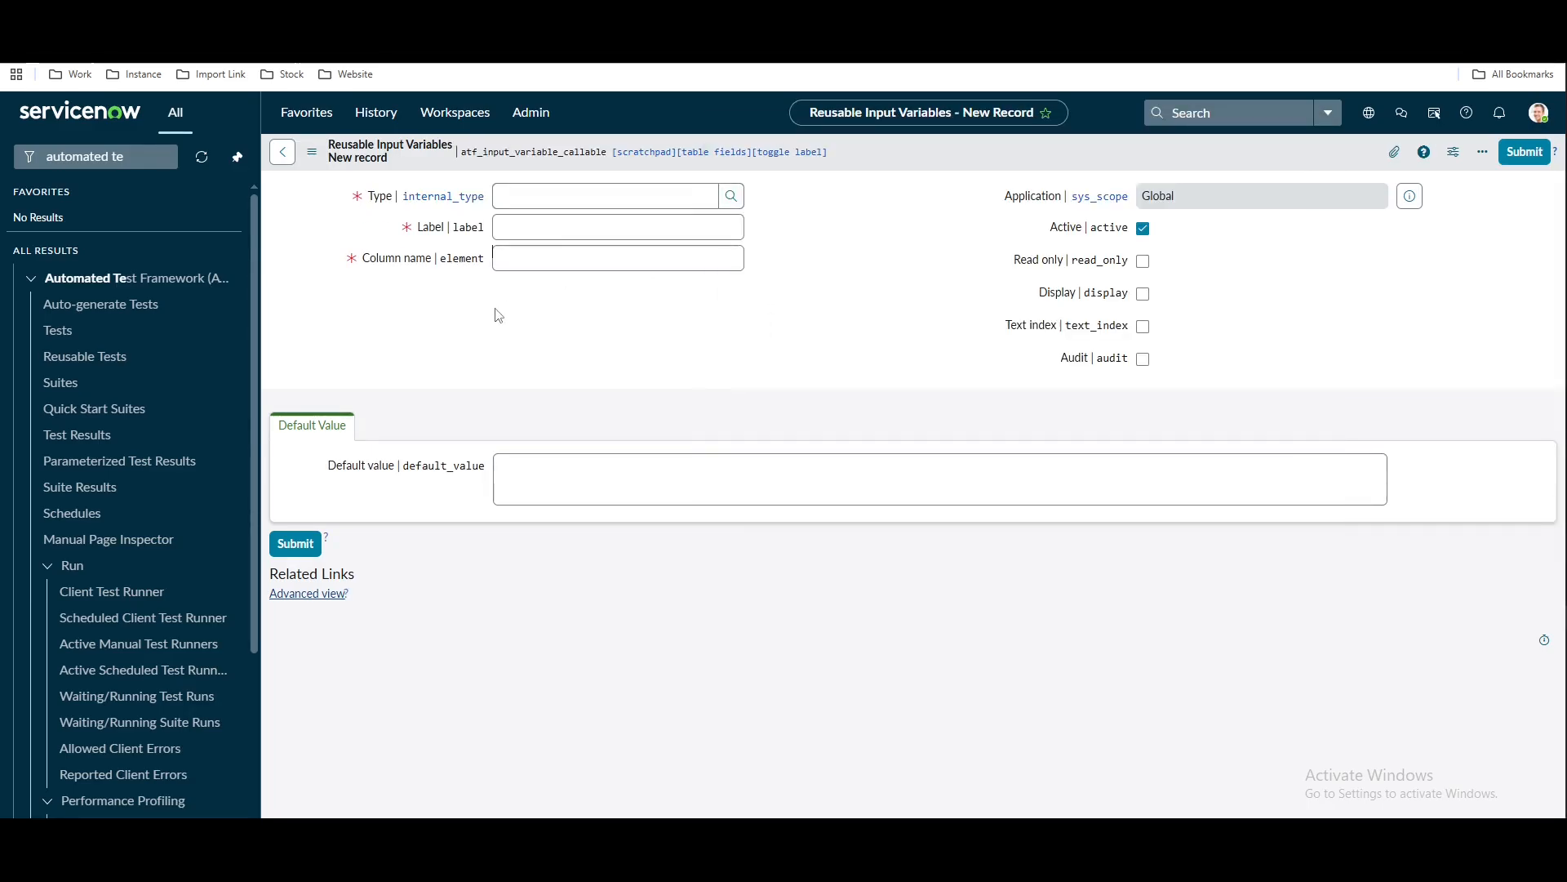
Add a Reference variable labelled 'Catalog Item' that references the sc_cat_item (Catalog Item) table
{"action": "left_click", "coordinate": [569, 197]}
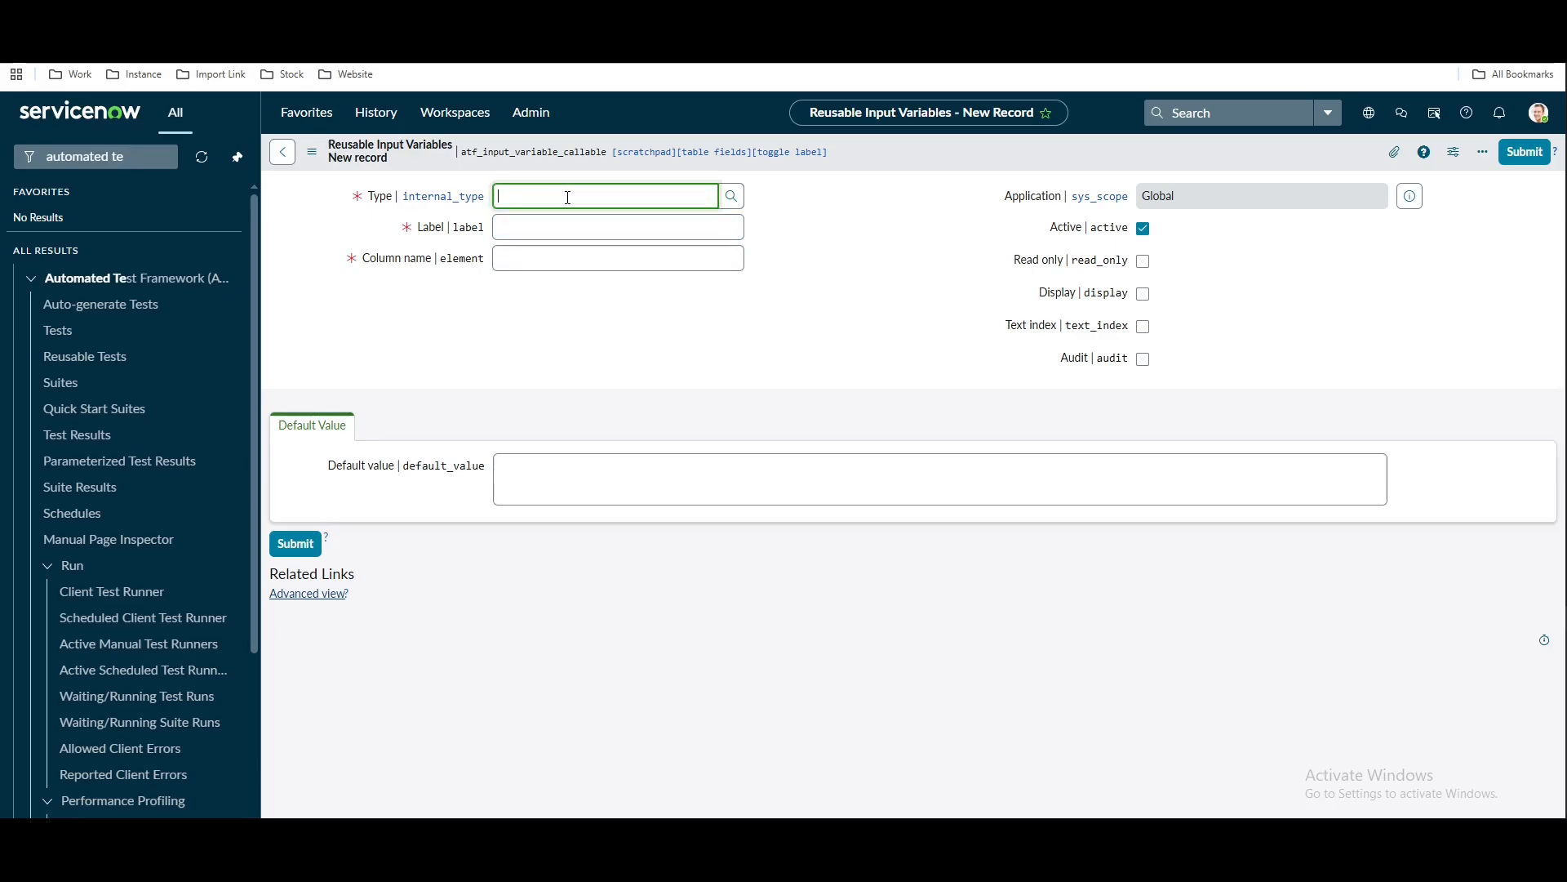
{"action": "type", "text": "ref"}
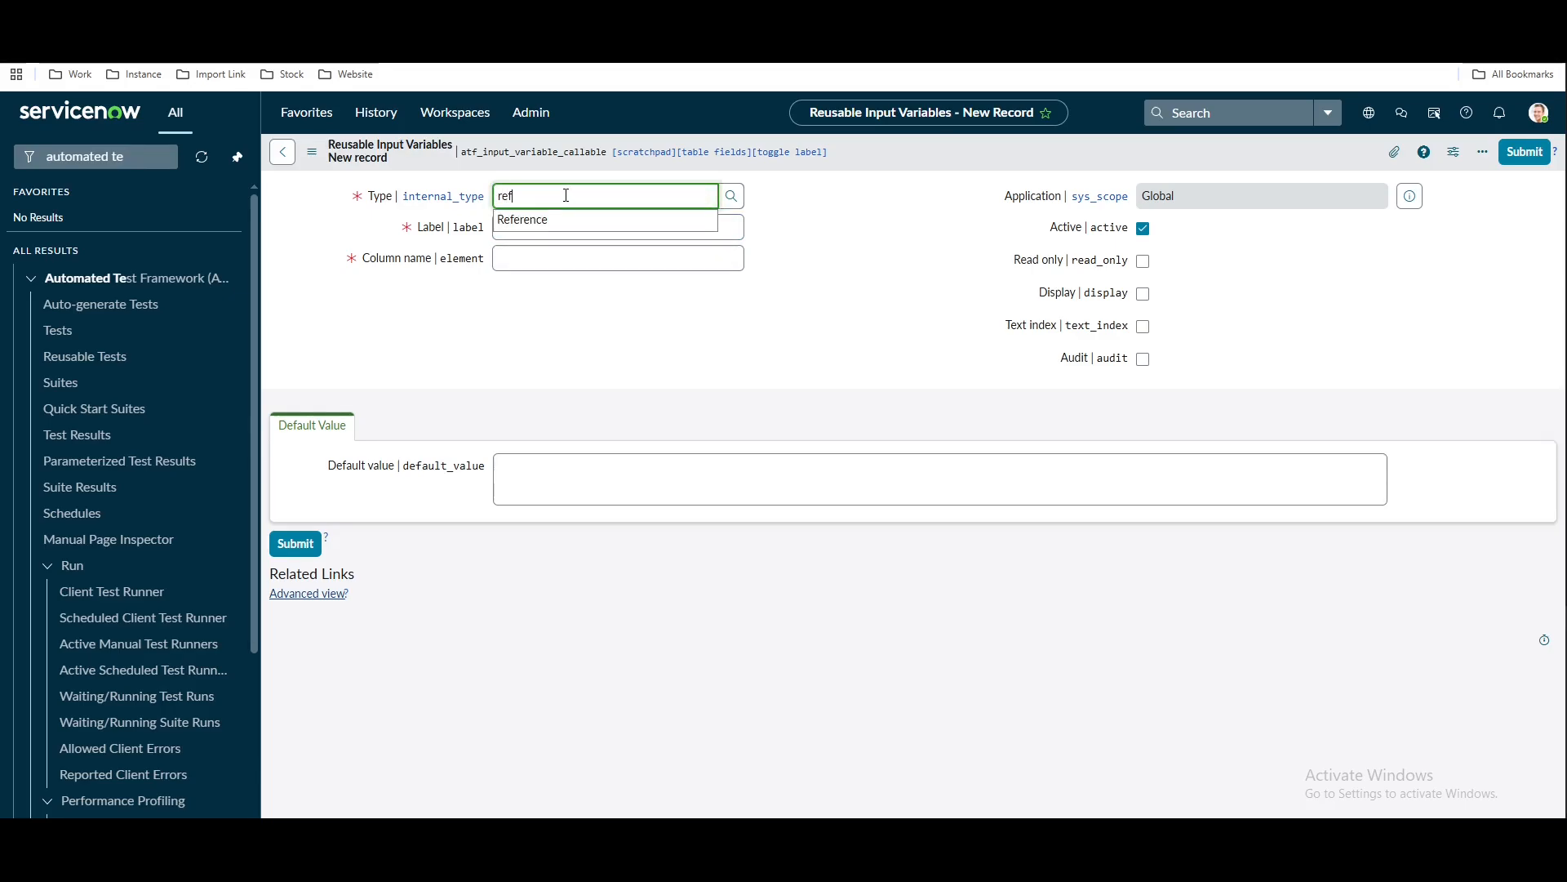
{"action": "left_click", "coordinate": [554, 222]}
{"action": "left_click", "coordinate": [555, 225]}
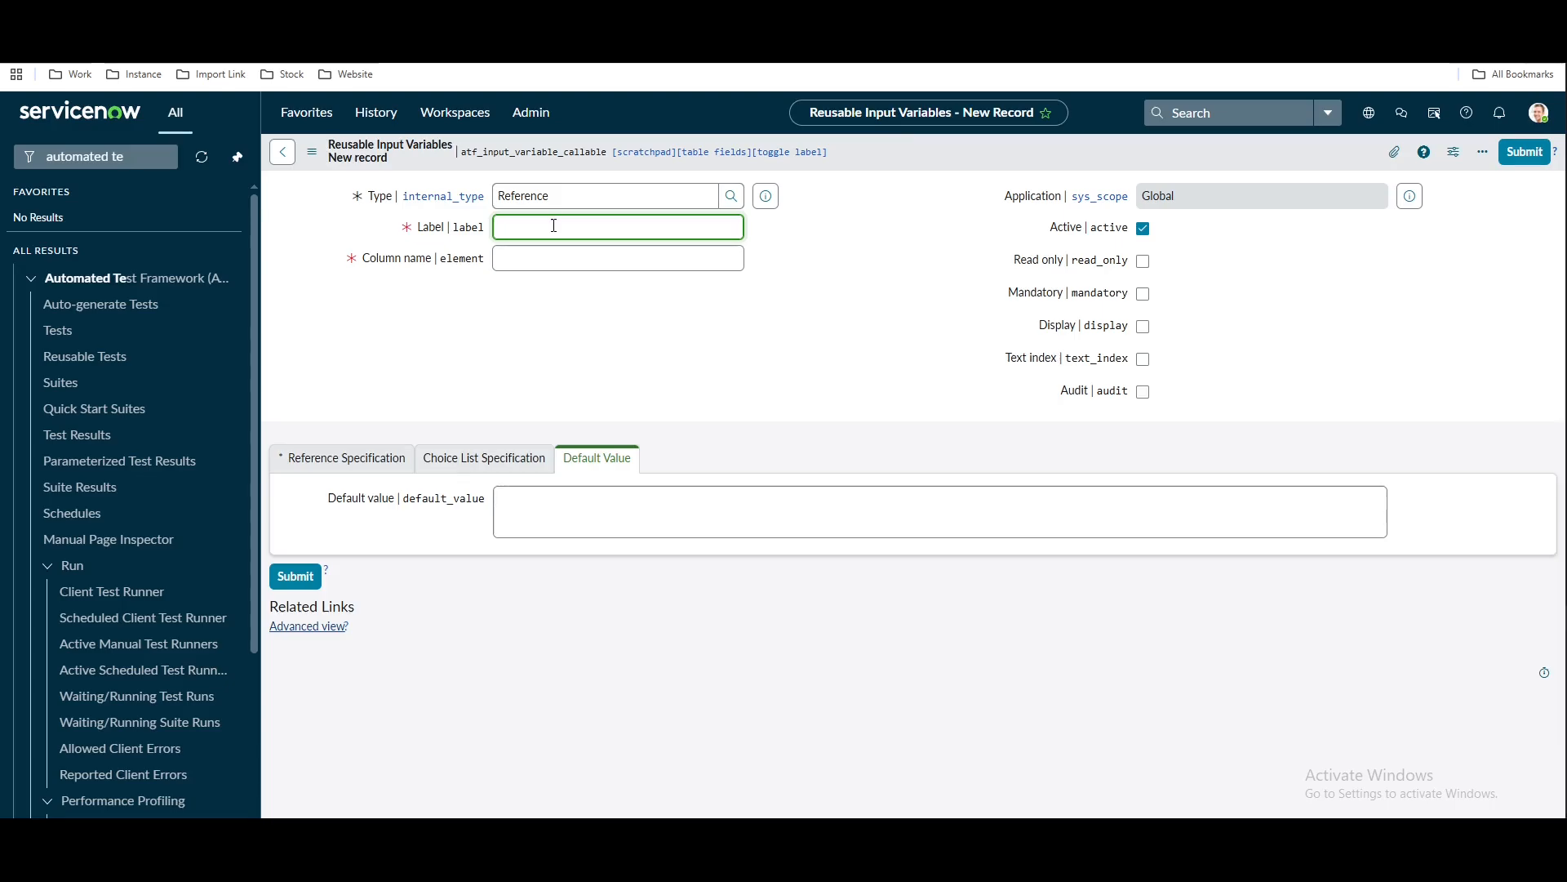
{"action": "type", "text": "Catalog"}
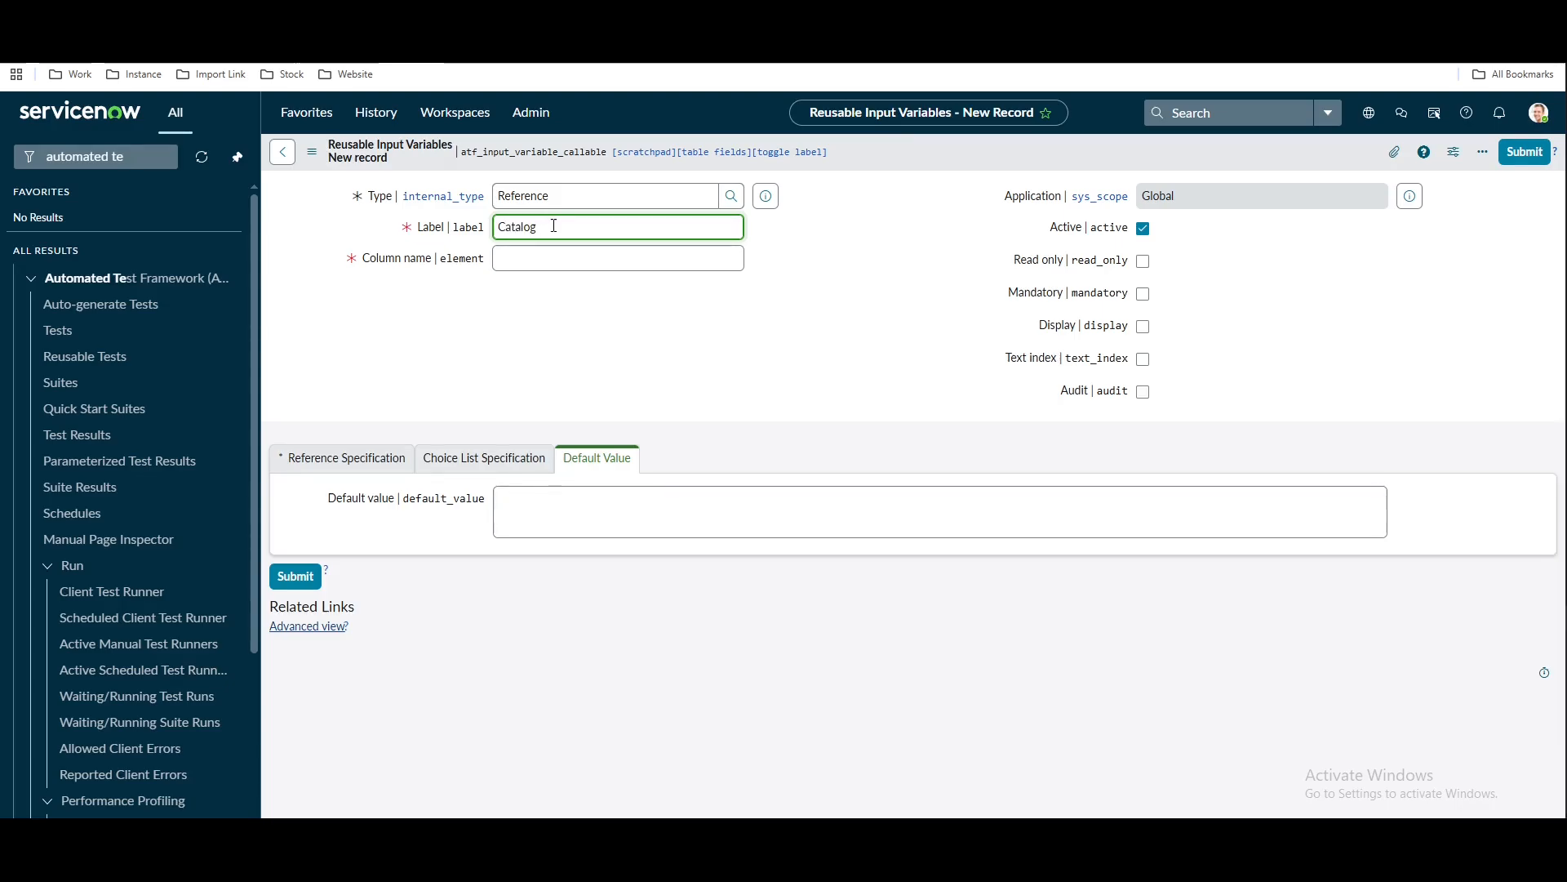
{"action": "type", "text": " Item"}
{"action": "left_click", "coordinate": [589, 343]}
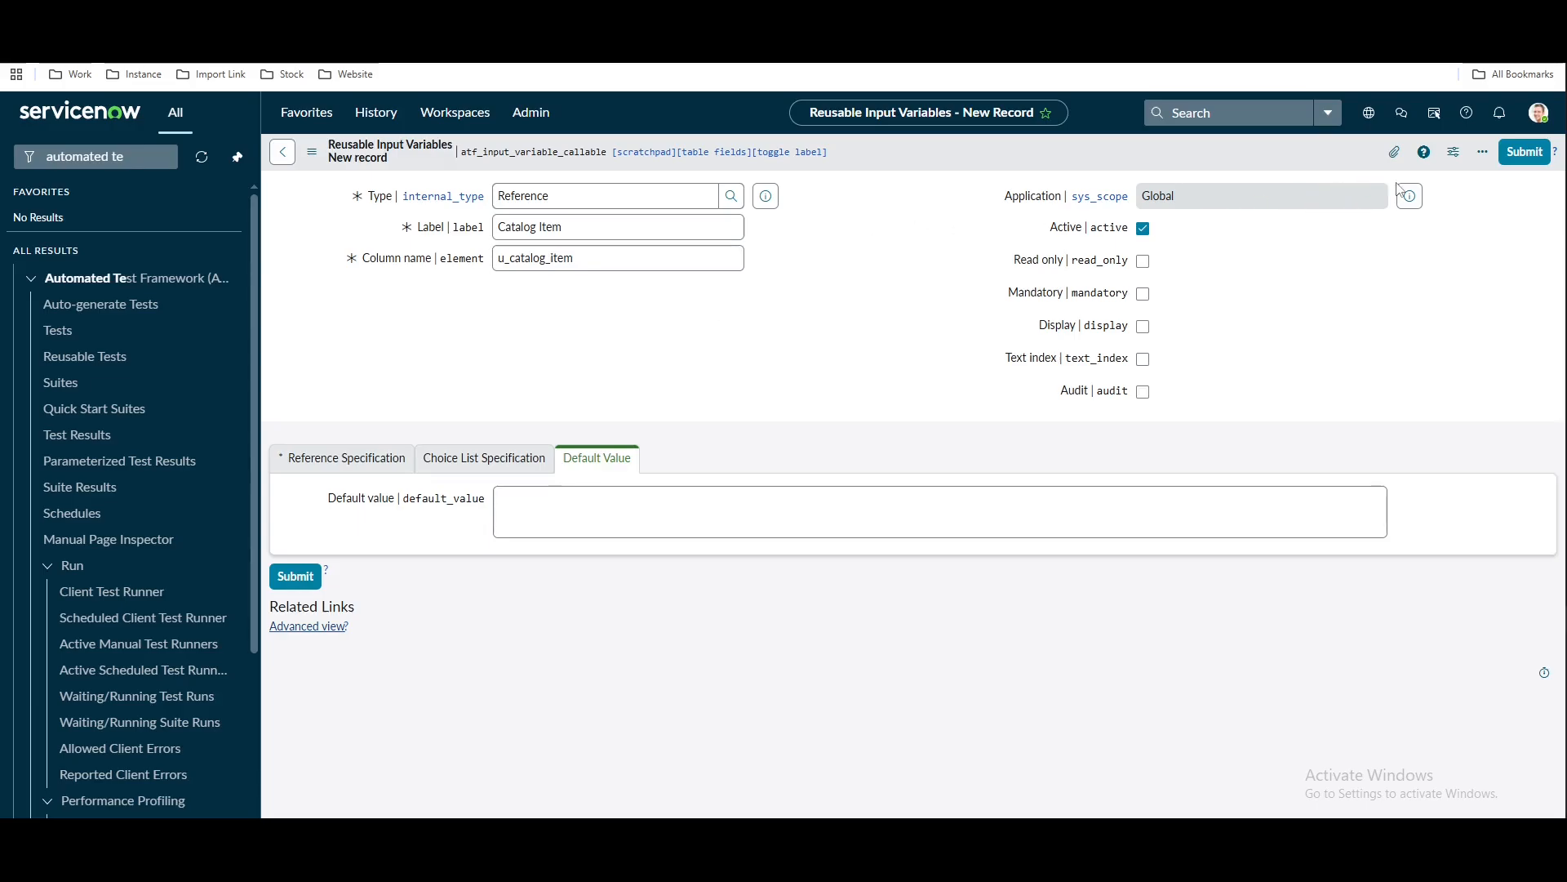
{"action": "left_click", "coordinate": [1515, 161]}
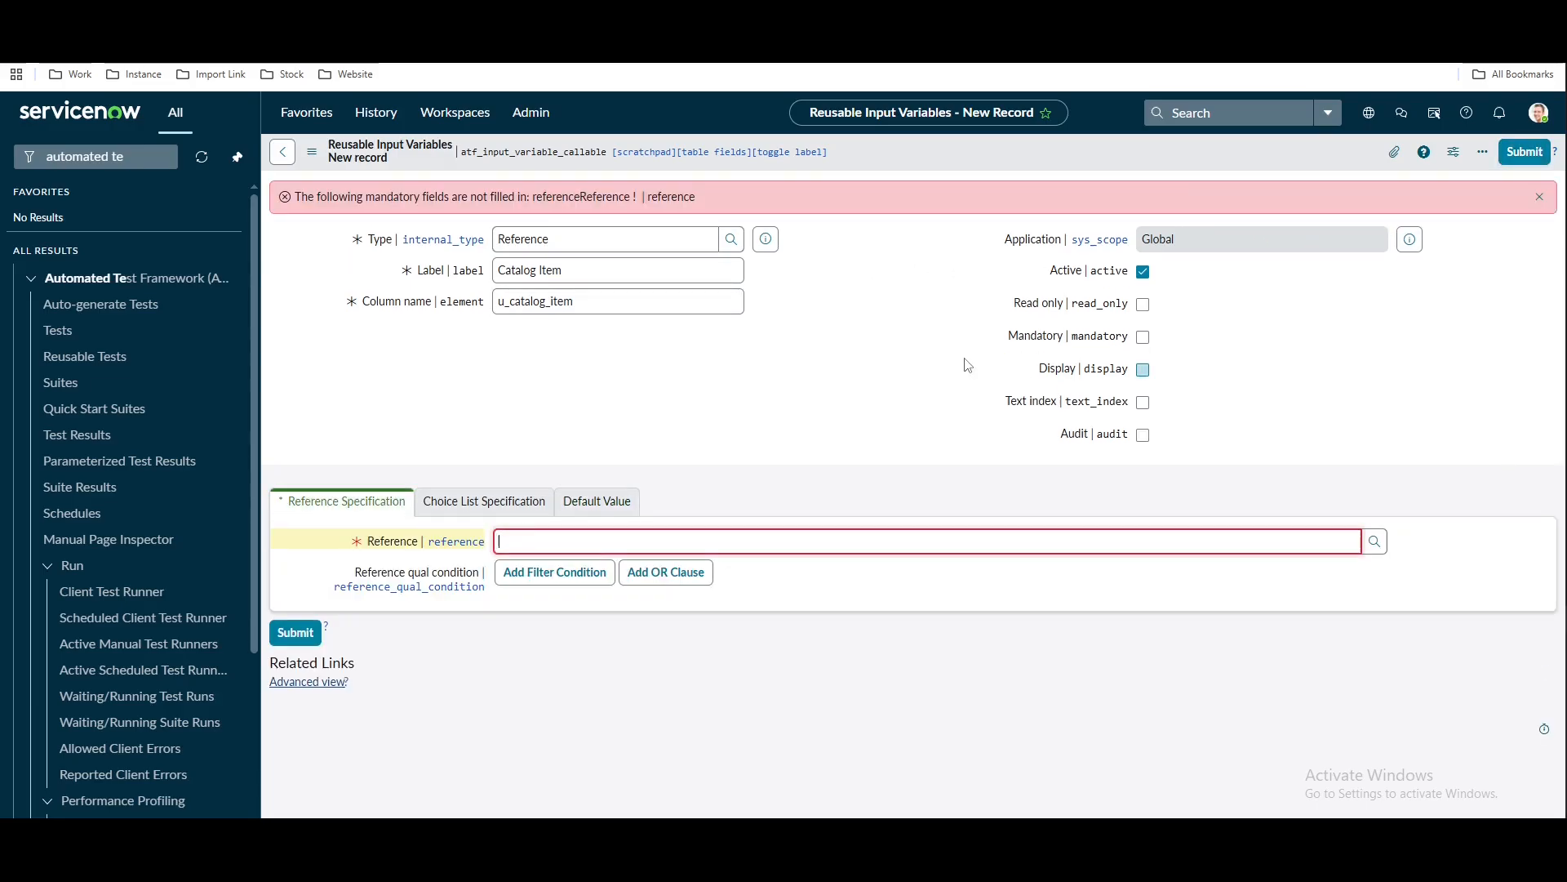
{"action": "left_click", "coordinate": [903, 543]}
{"action": "type", "text": "sc"}
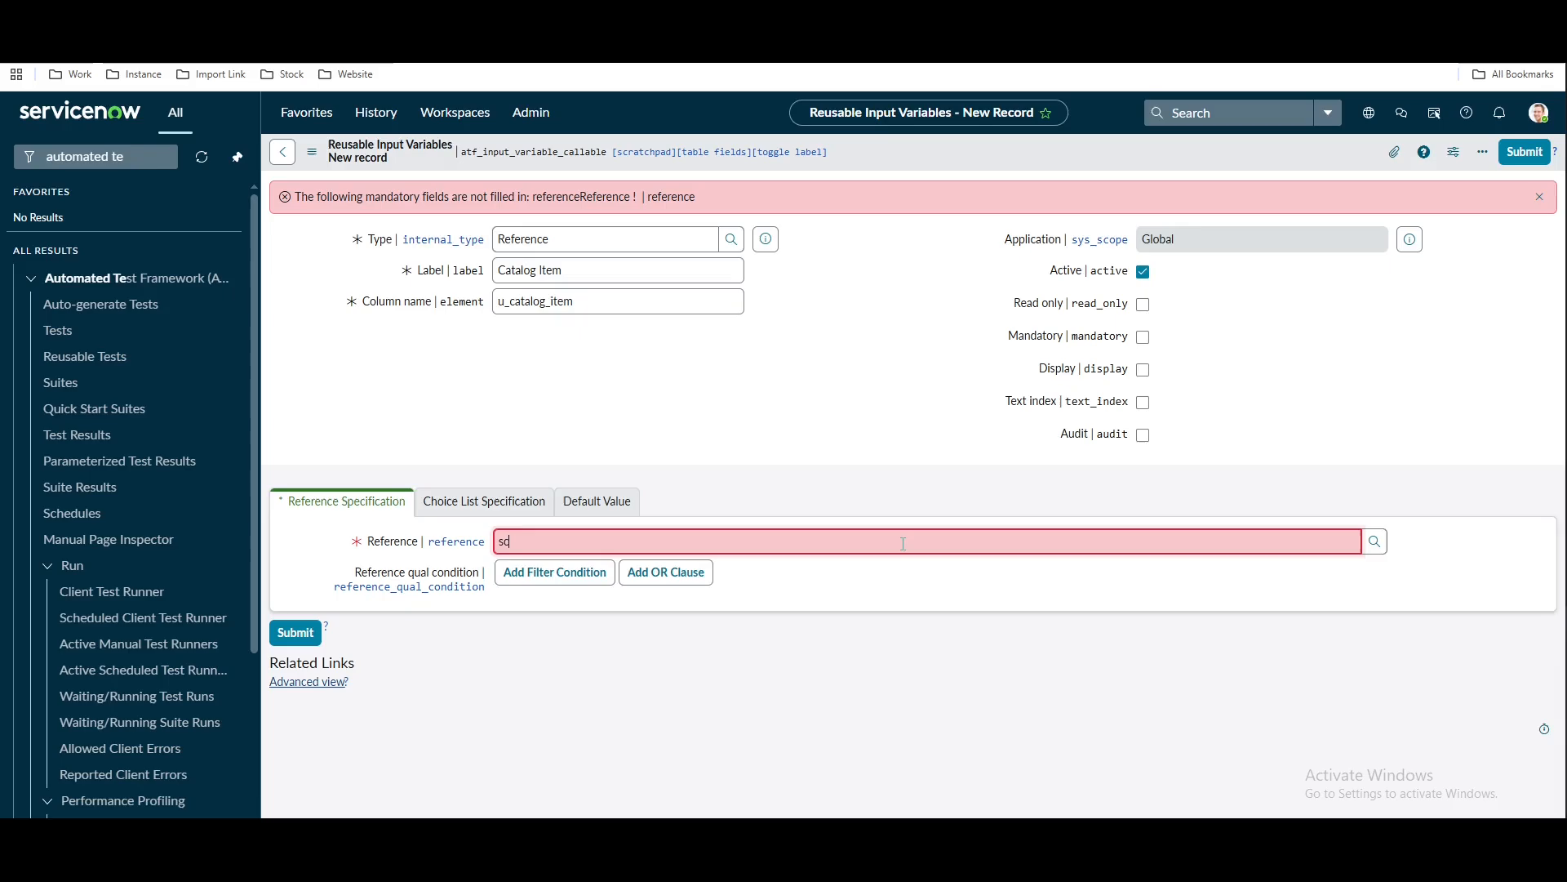
{"action": "type", "text": "_cat"}
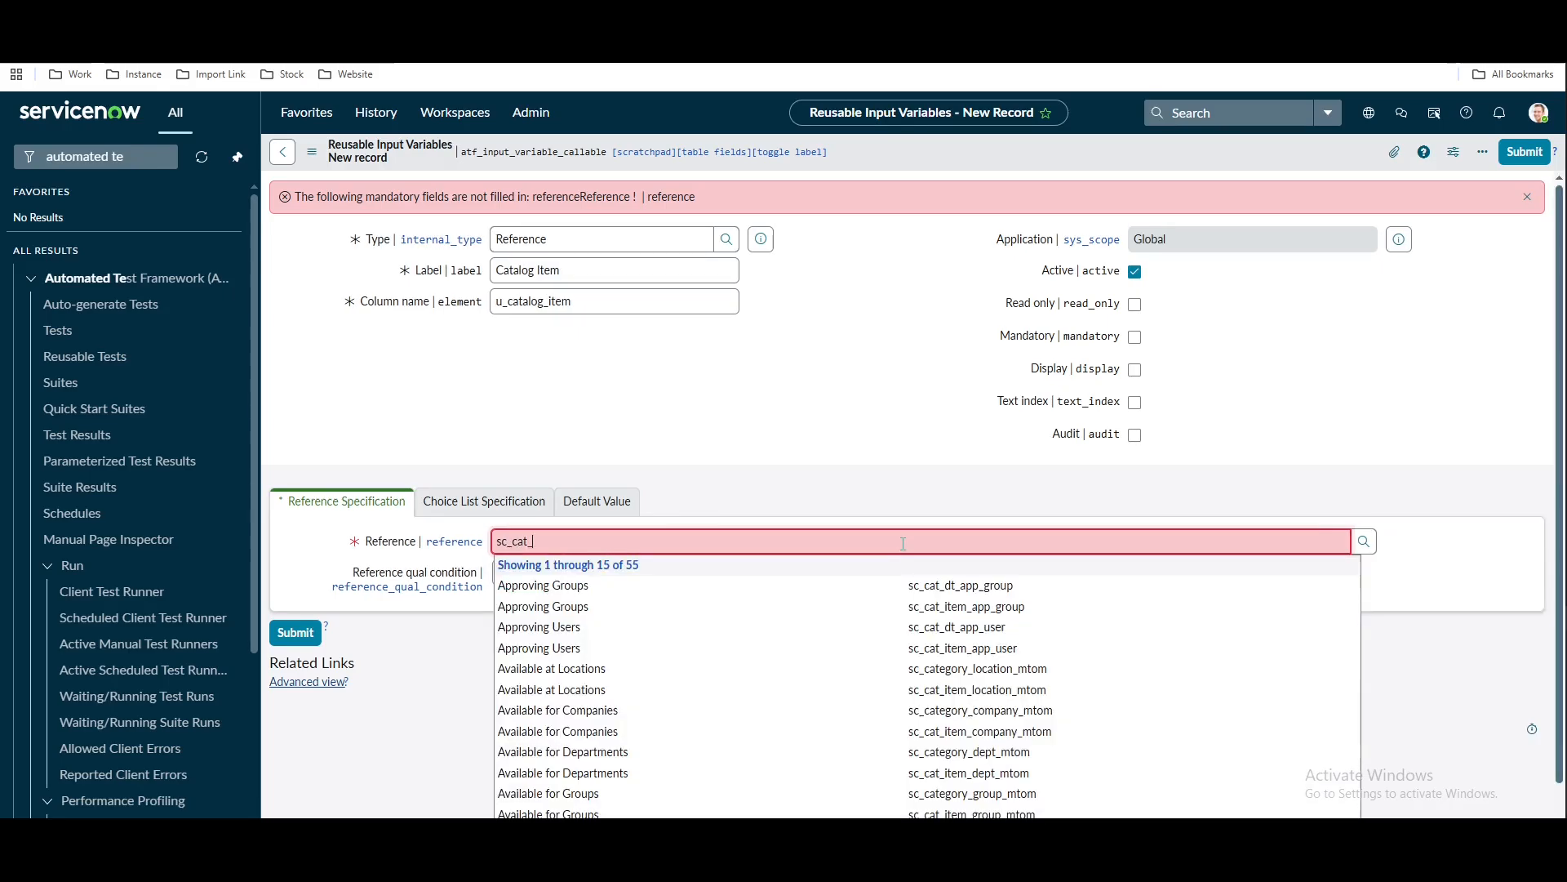
{"action": "type", "text": "_item"}
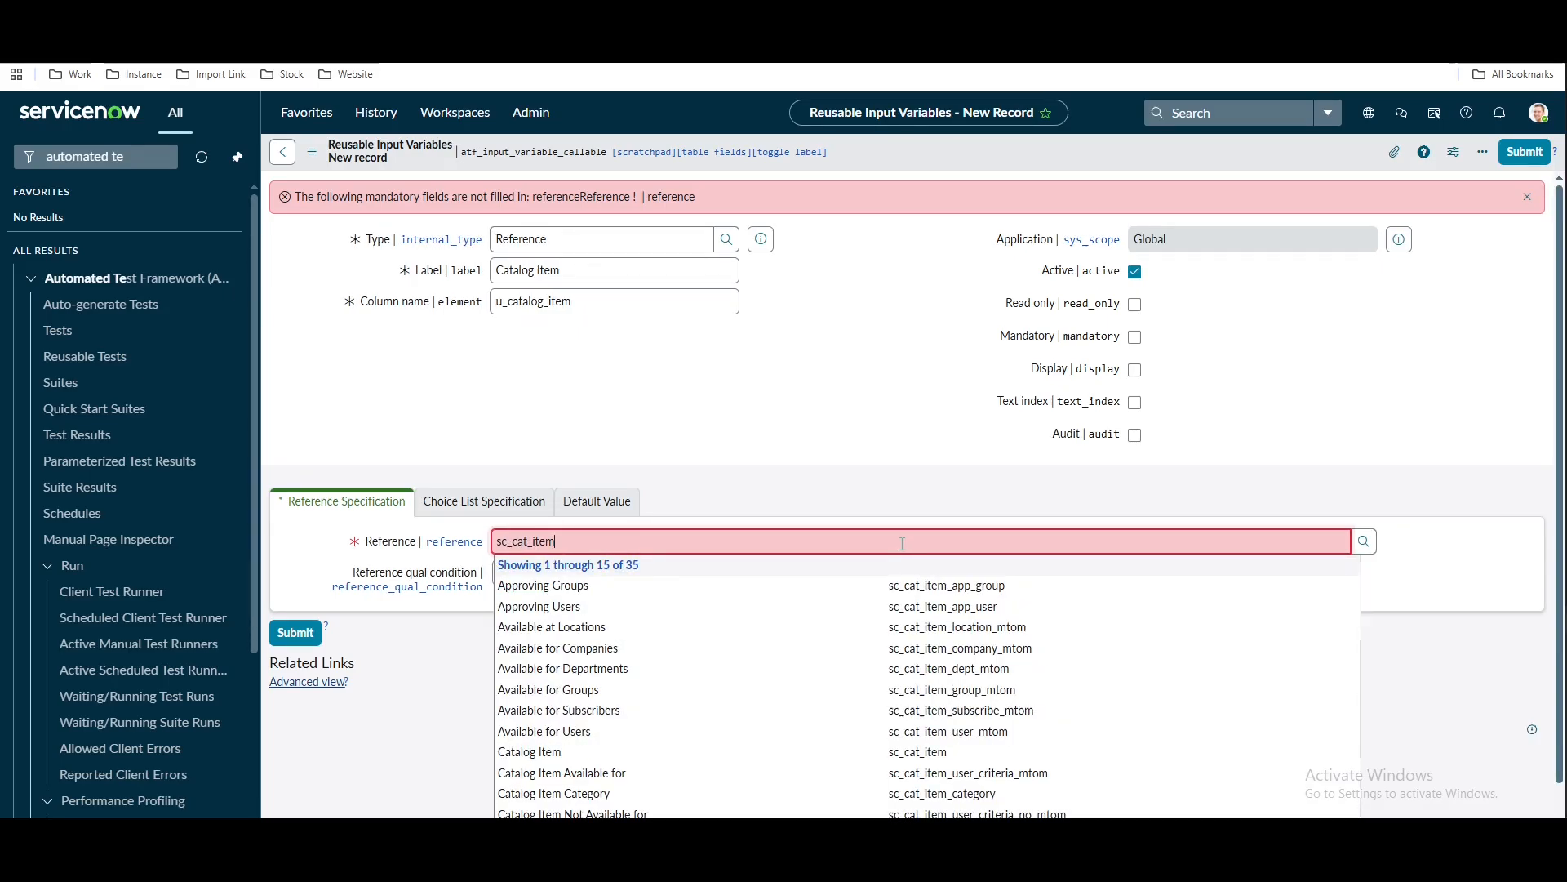
{"action": "left_click", "coordinate": [693, 752]}
{"action": "left_click", "coordinate": [295, 634]}
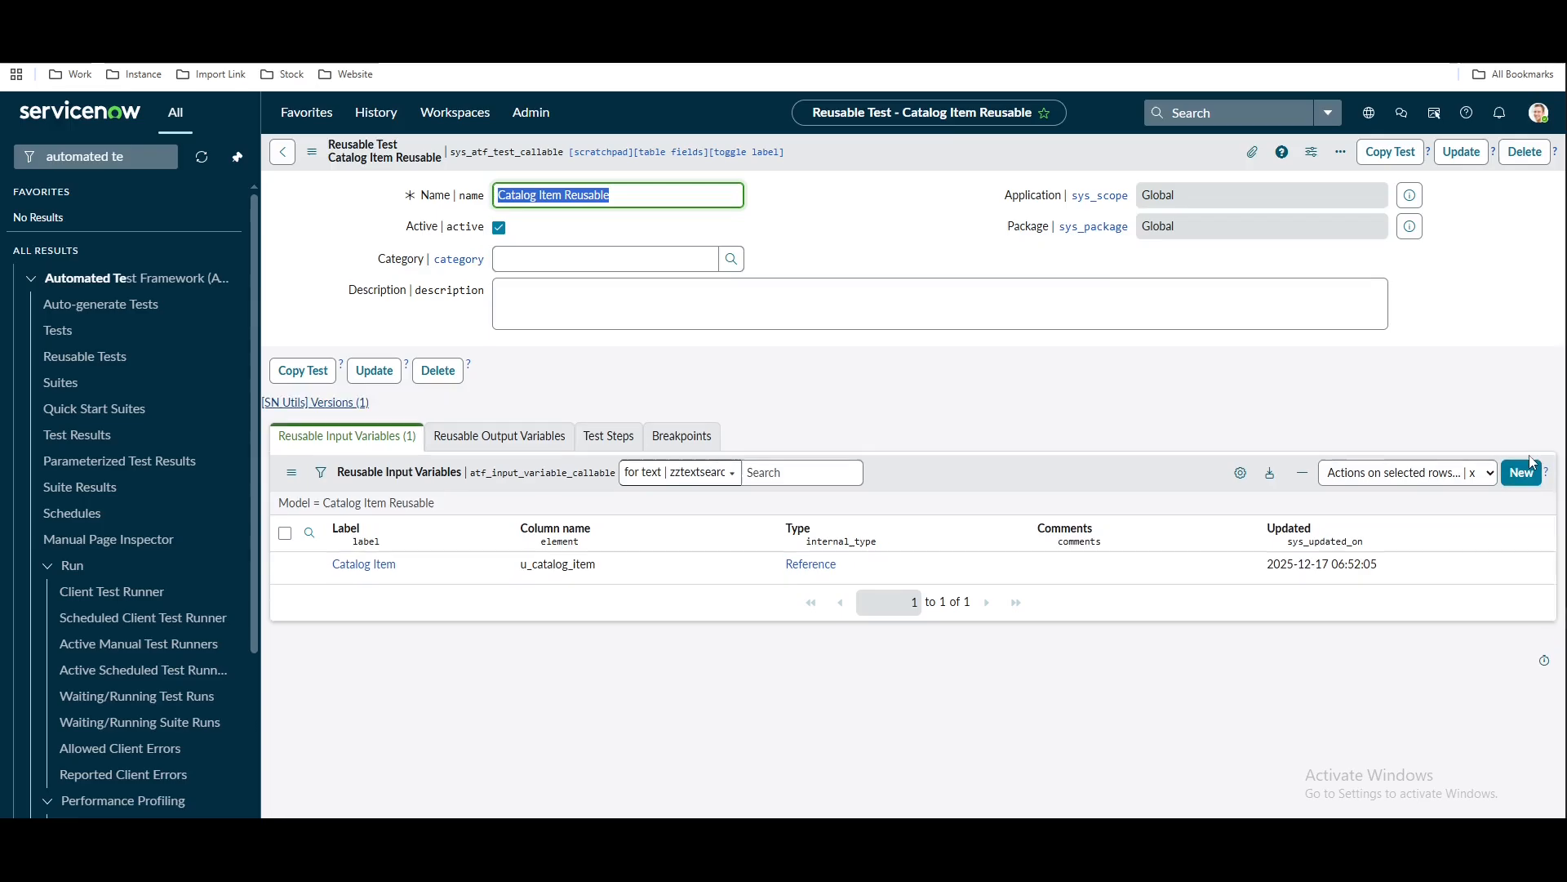
Create a mandatory List variable labelled 'Groups' (column u_groups) on the reusable test
{"action": "left_click", "coordinate": [1529, 476]}
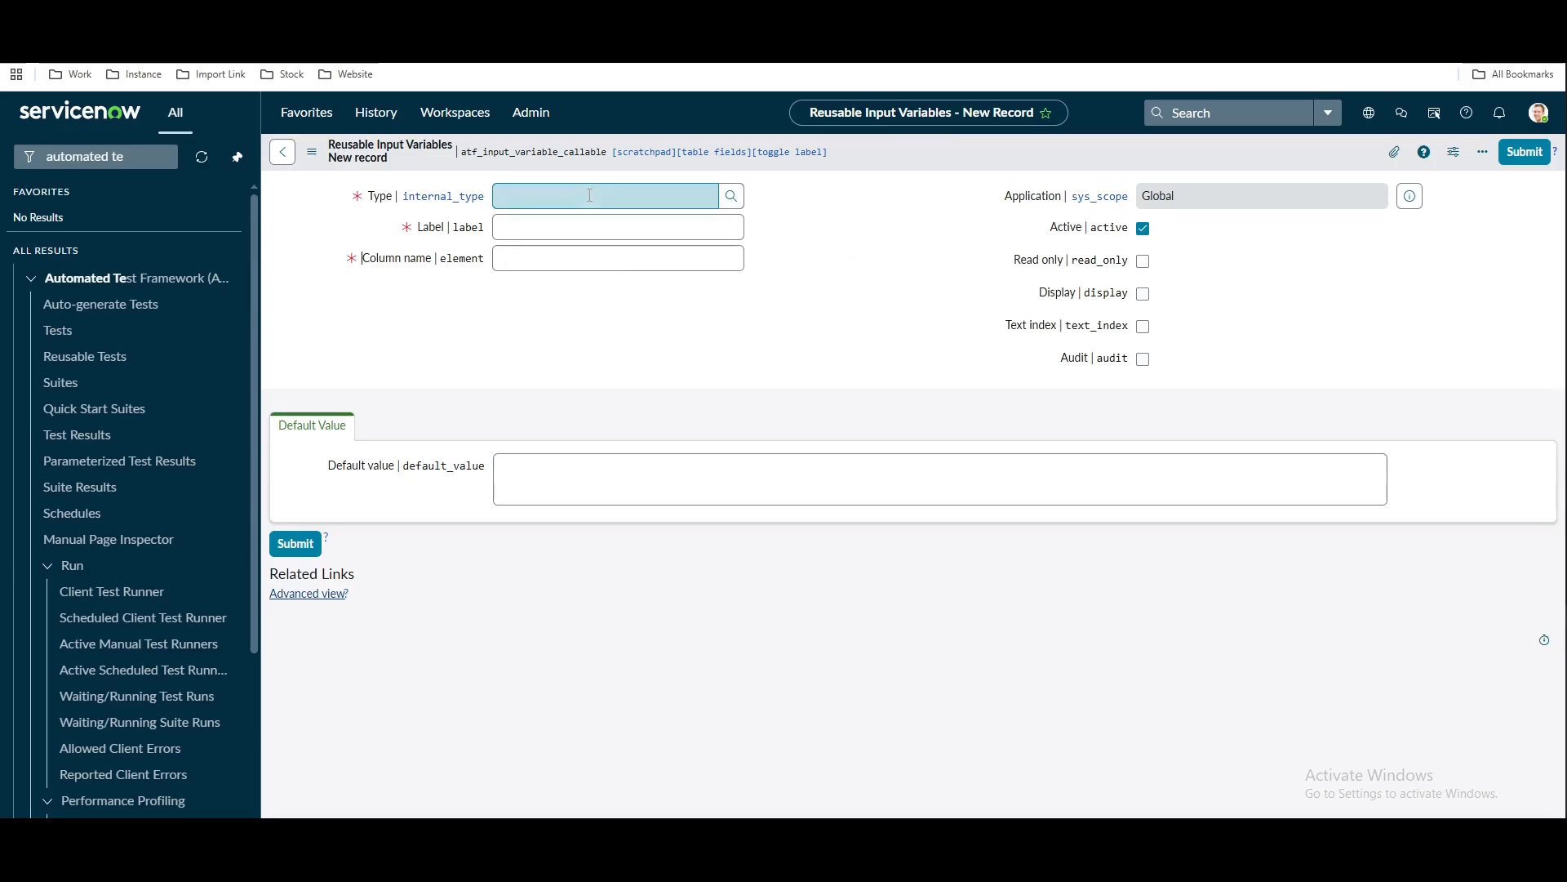
{"action": "left_click", "coordinate": [590, 195]}
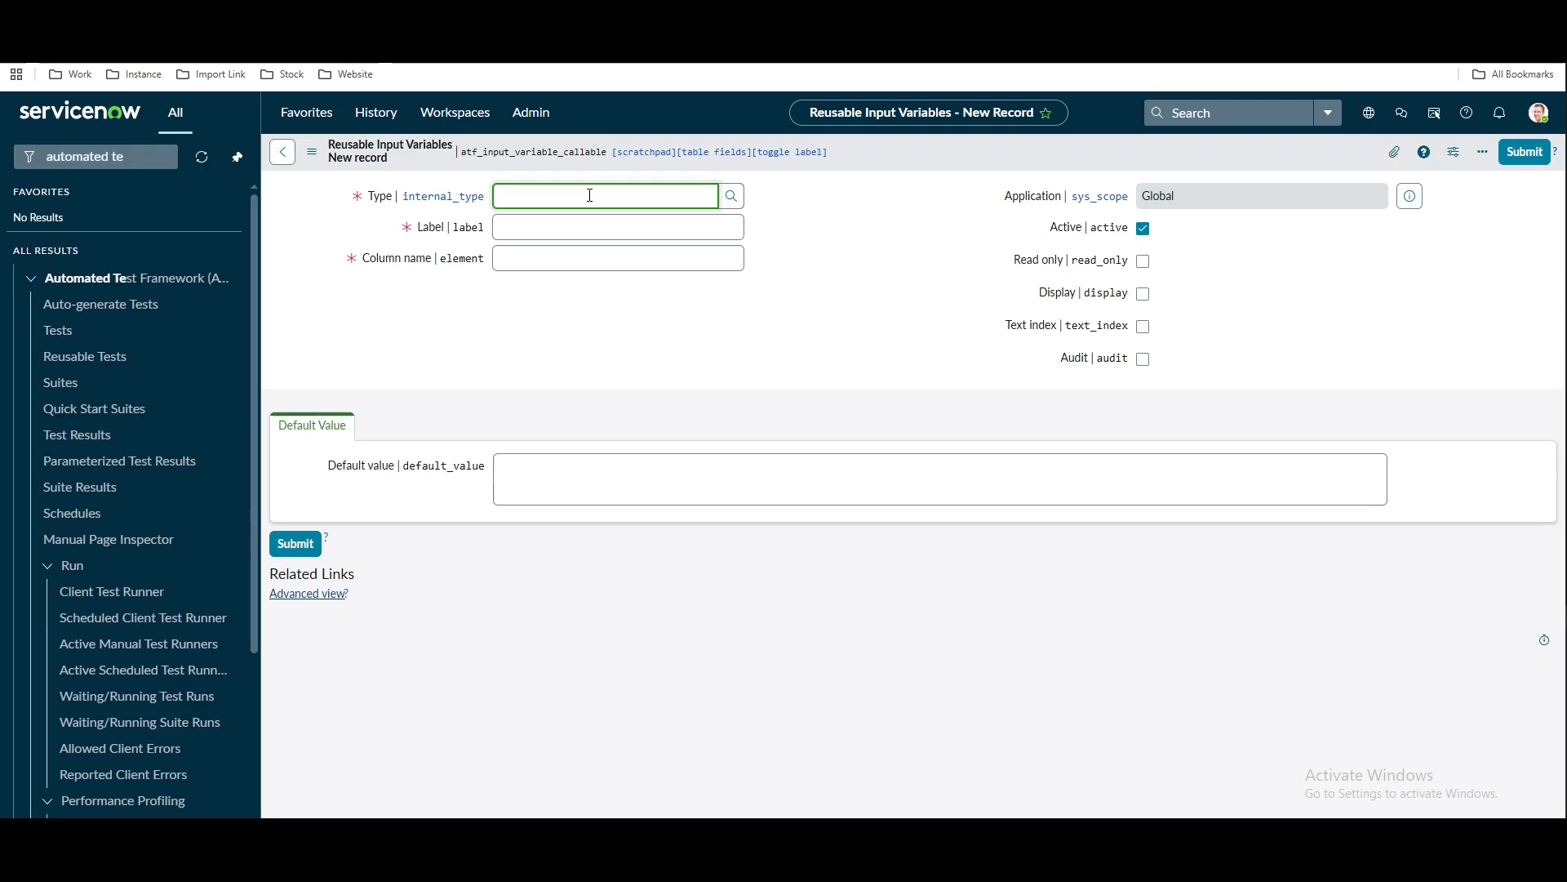
{"action": "type", "text": "list"}
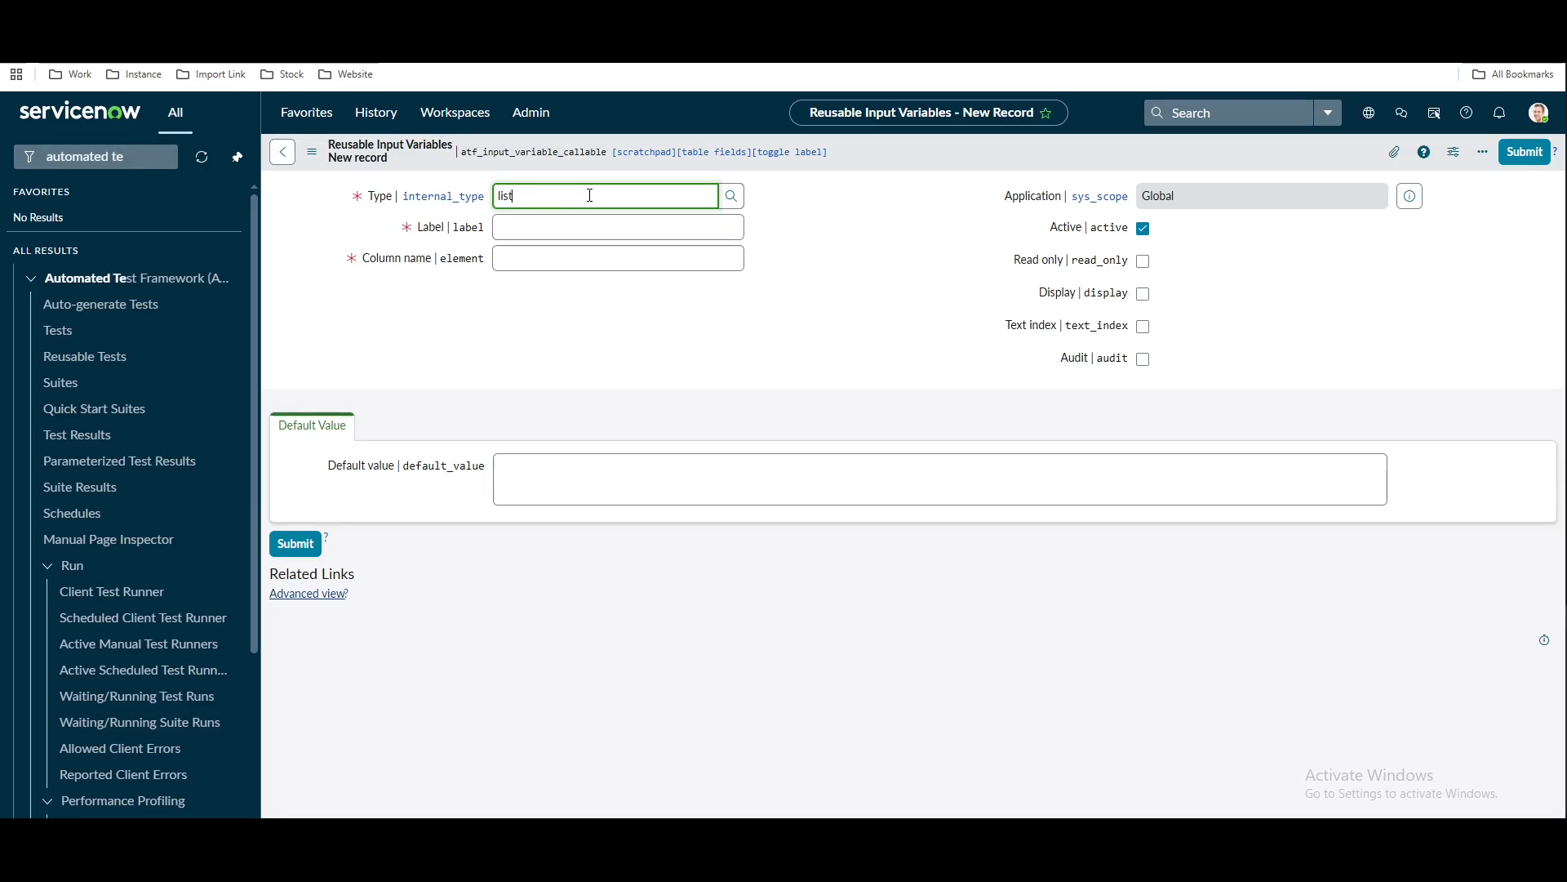
{"action": "left_click", "coordinate": [583, 229]}
{"action": "left_click", "coordinate": [579, 227]}
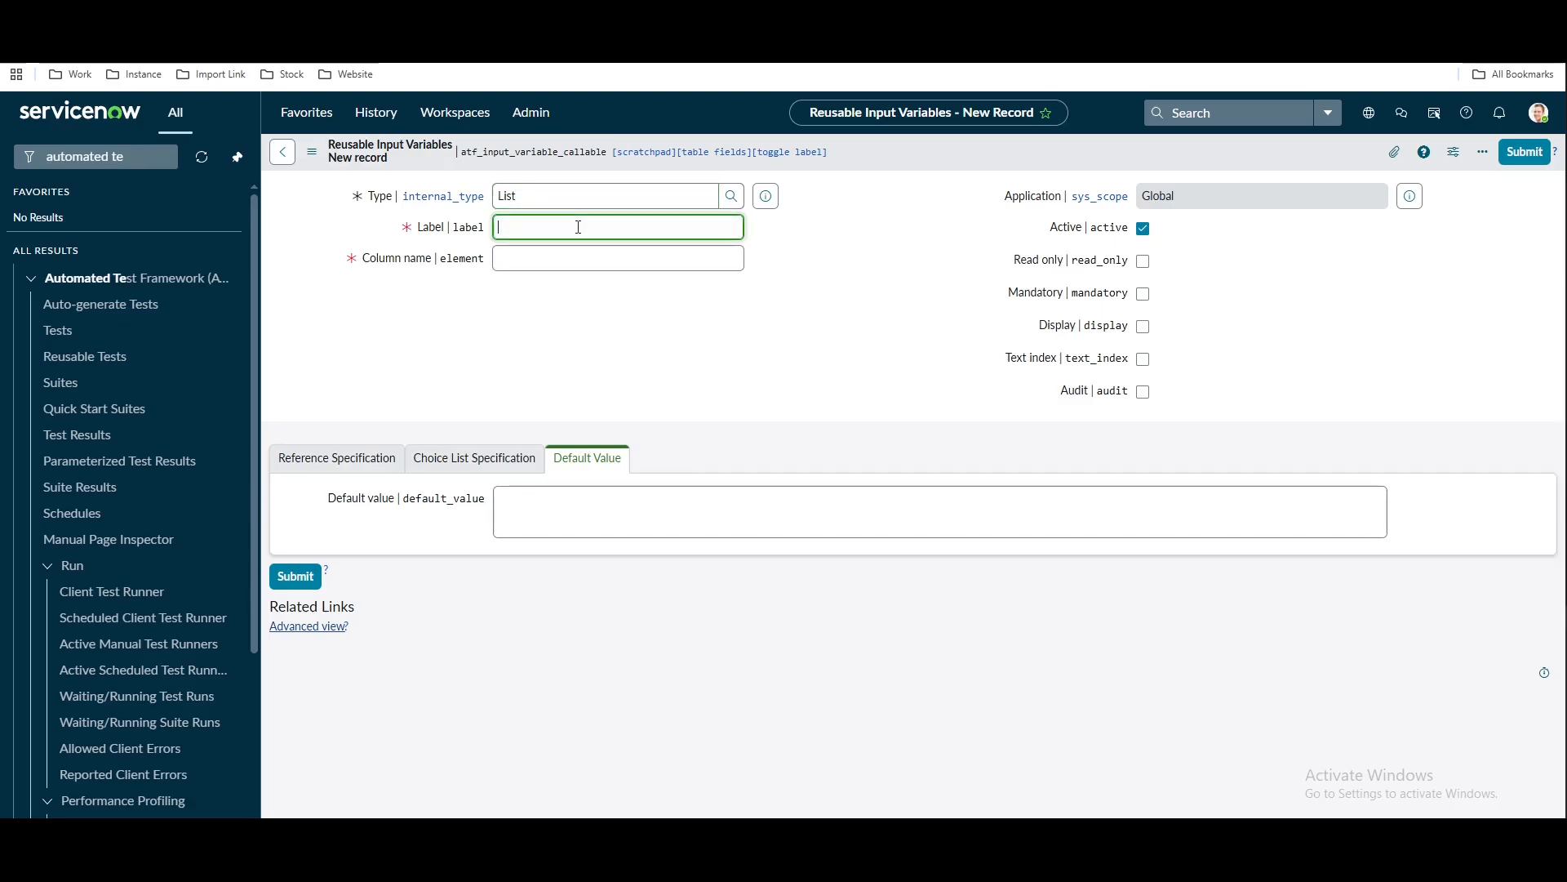
{"action": "type", "text": "Groups"}
{"action": "left_click", "coordinate": [712, 335]}
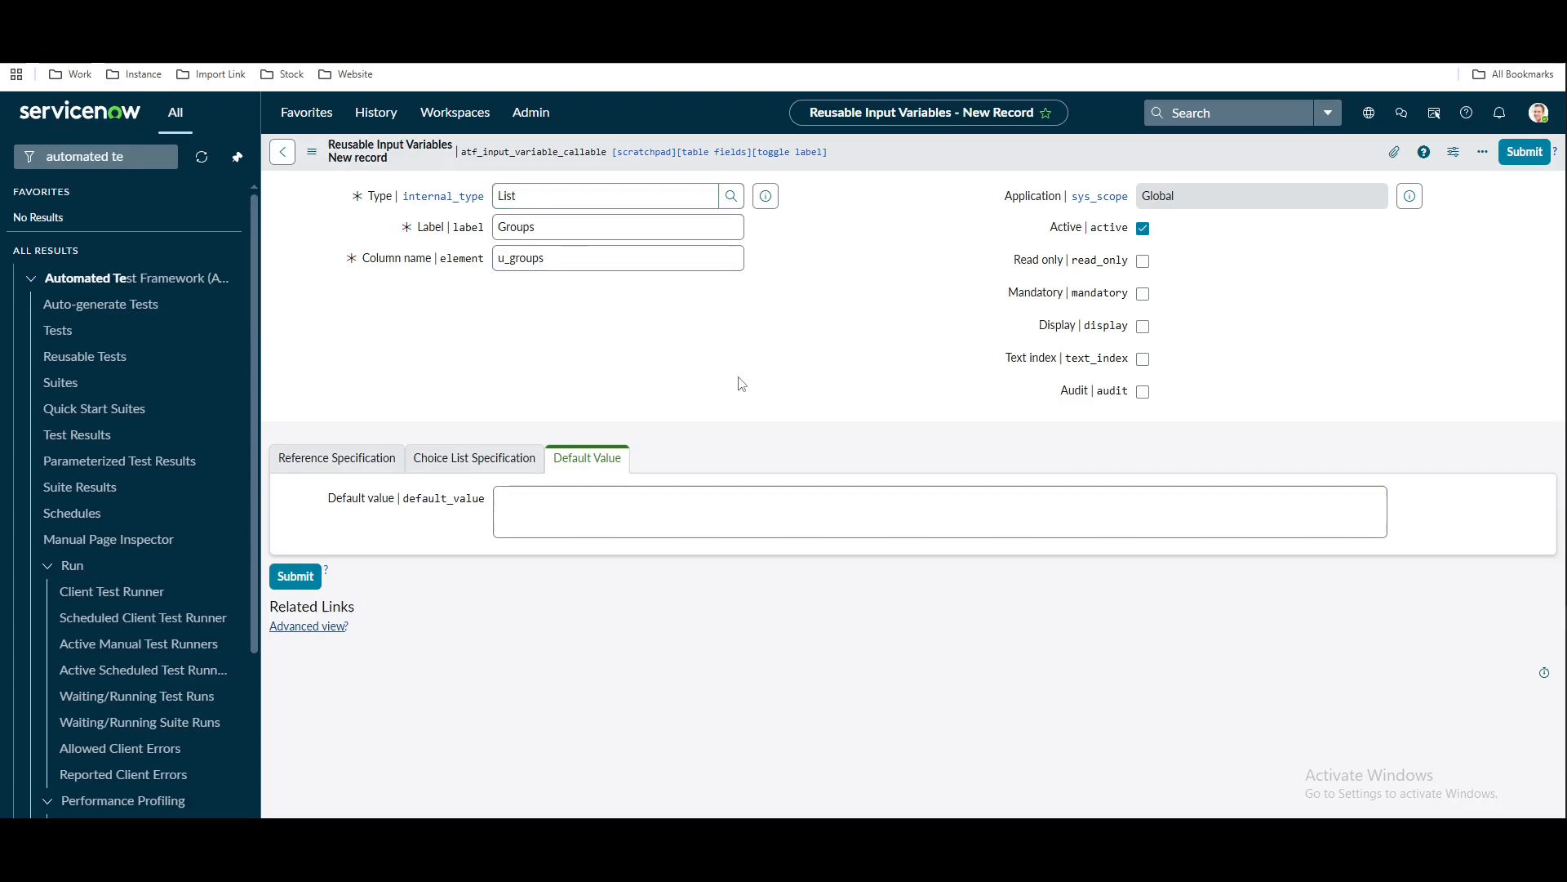
{"action": "left_click", "coordinate": [1143, 294]}
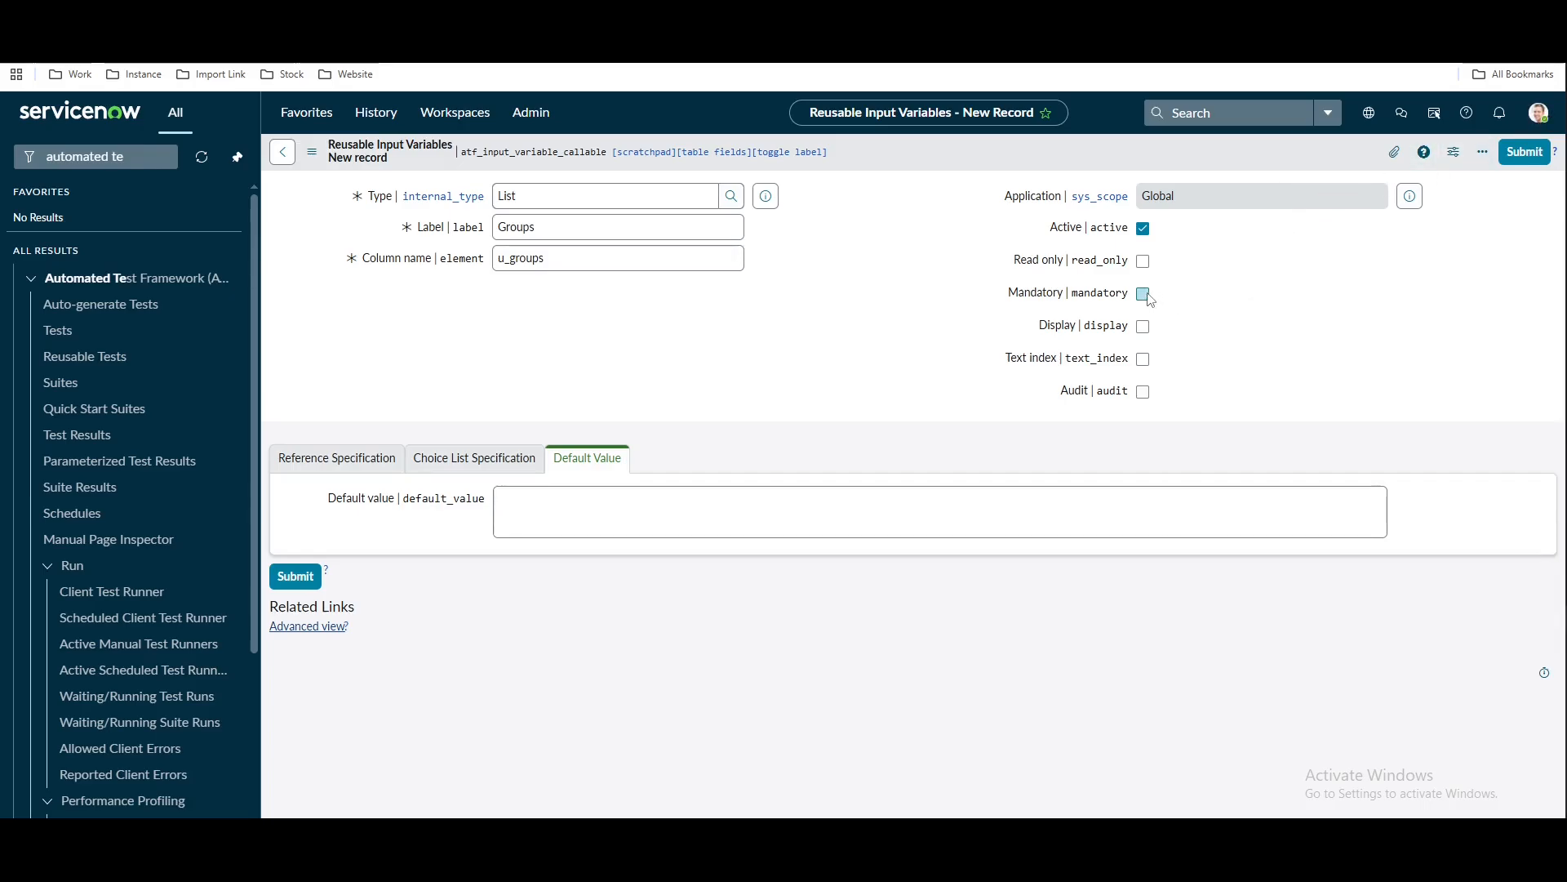
{"action": "left_click", "coordinate": [1527, 155]}
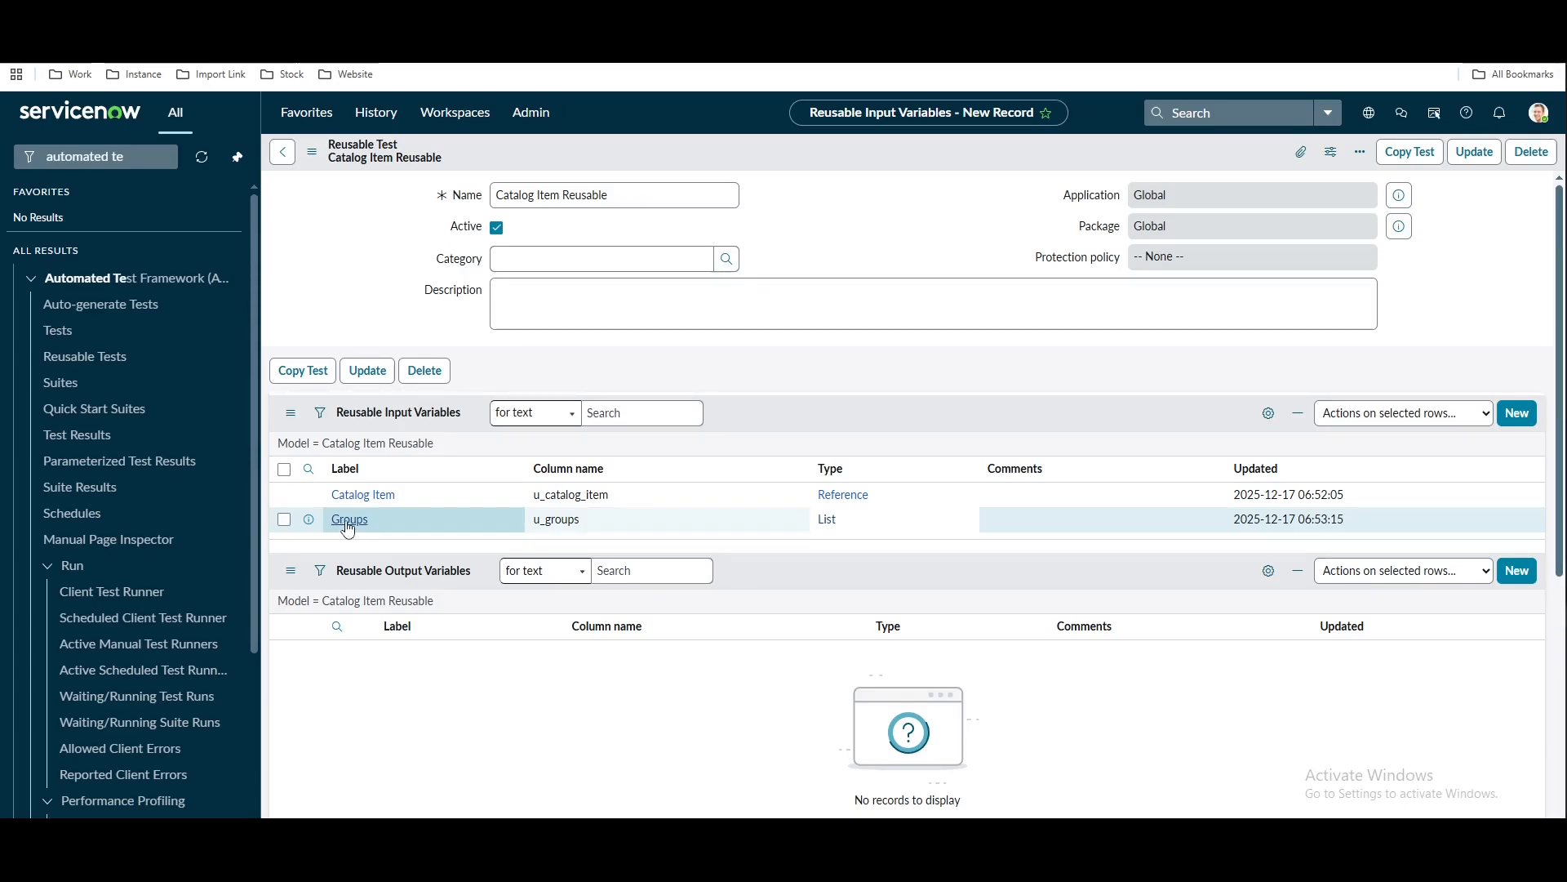
Point the Groups variable at the sys_user_group (Group) table, save it, and view Test Steps
{"action": "left_click", "coordinate": [349, 521]}
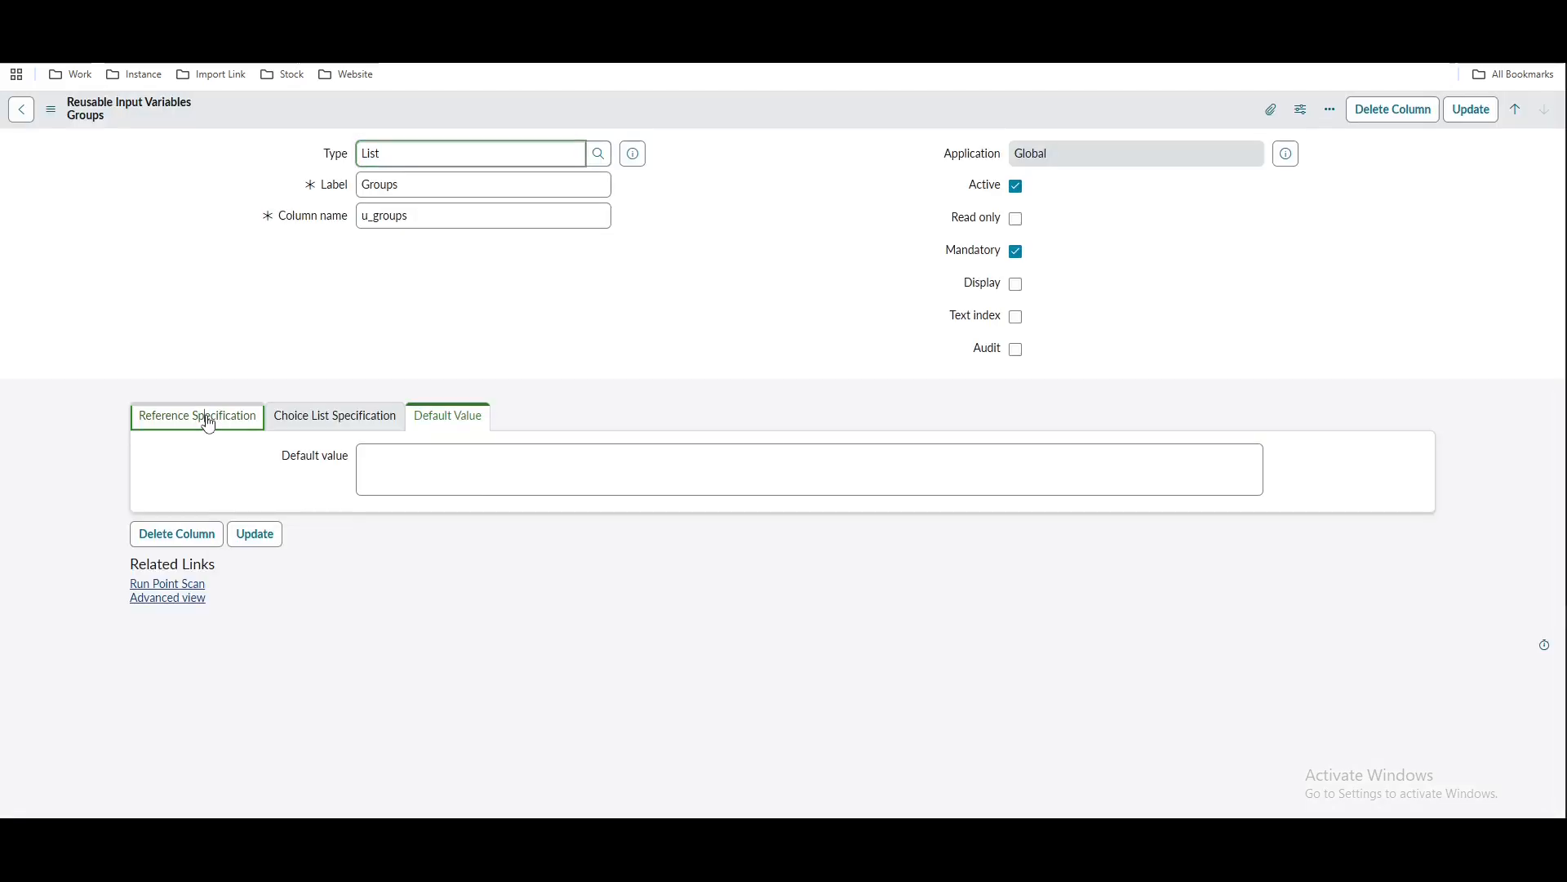
{"action": "left_click", "coordinate": [203, 416]}
{"action": "left_click", "coordinate": [439, 454]}
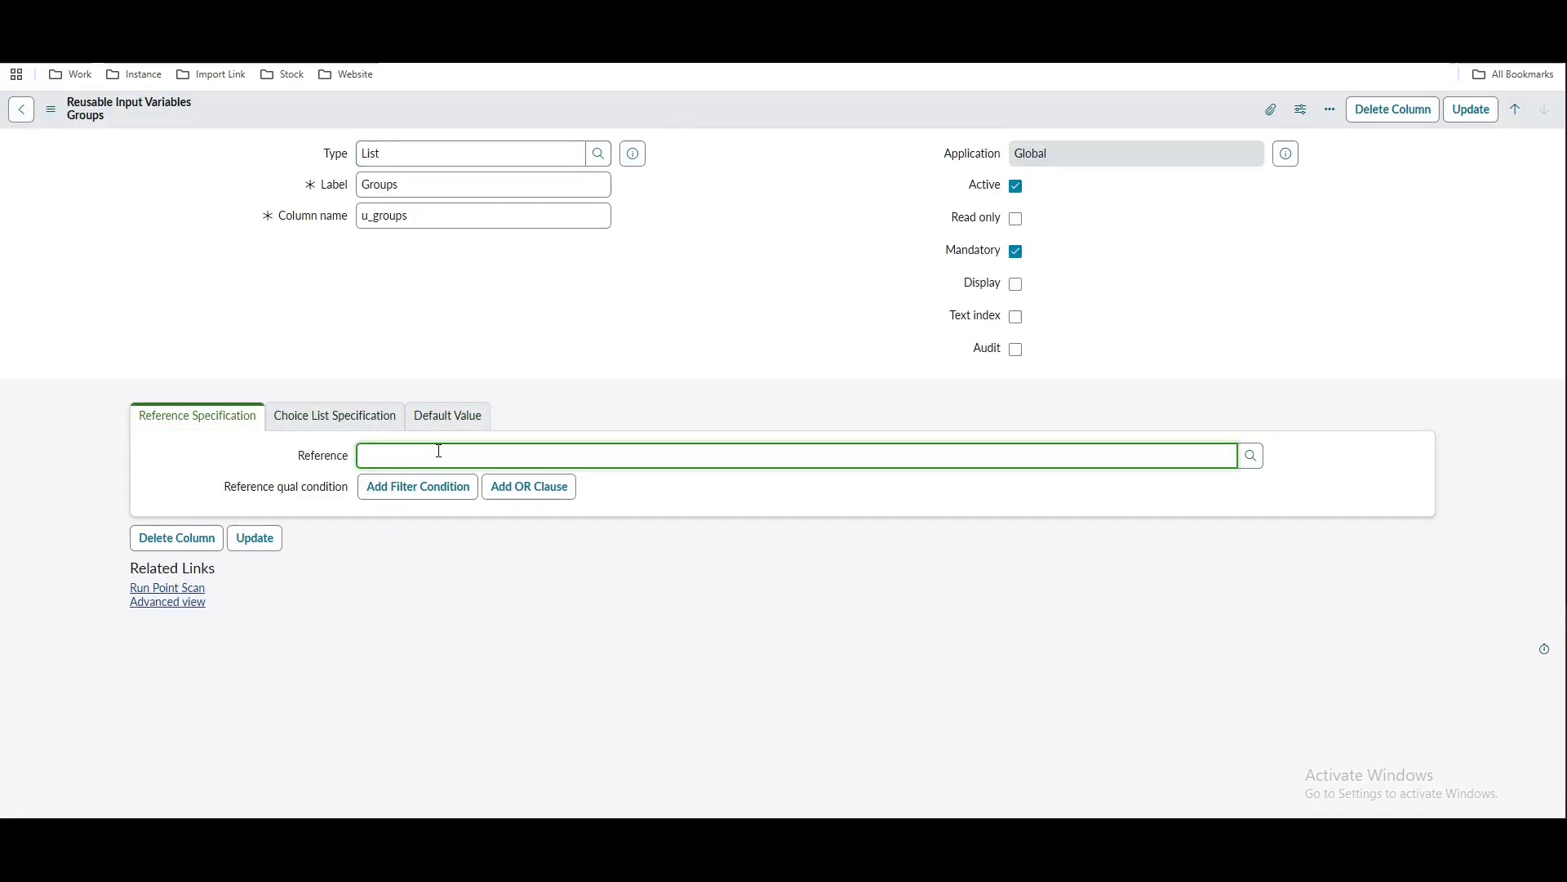
{"action": "type", "text": "sys_user"}
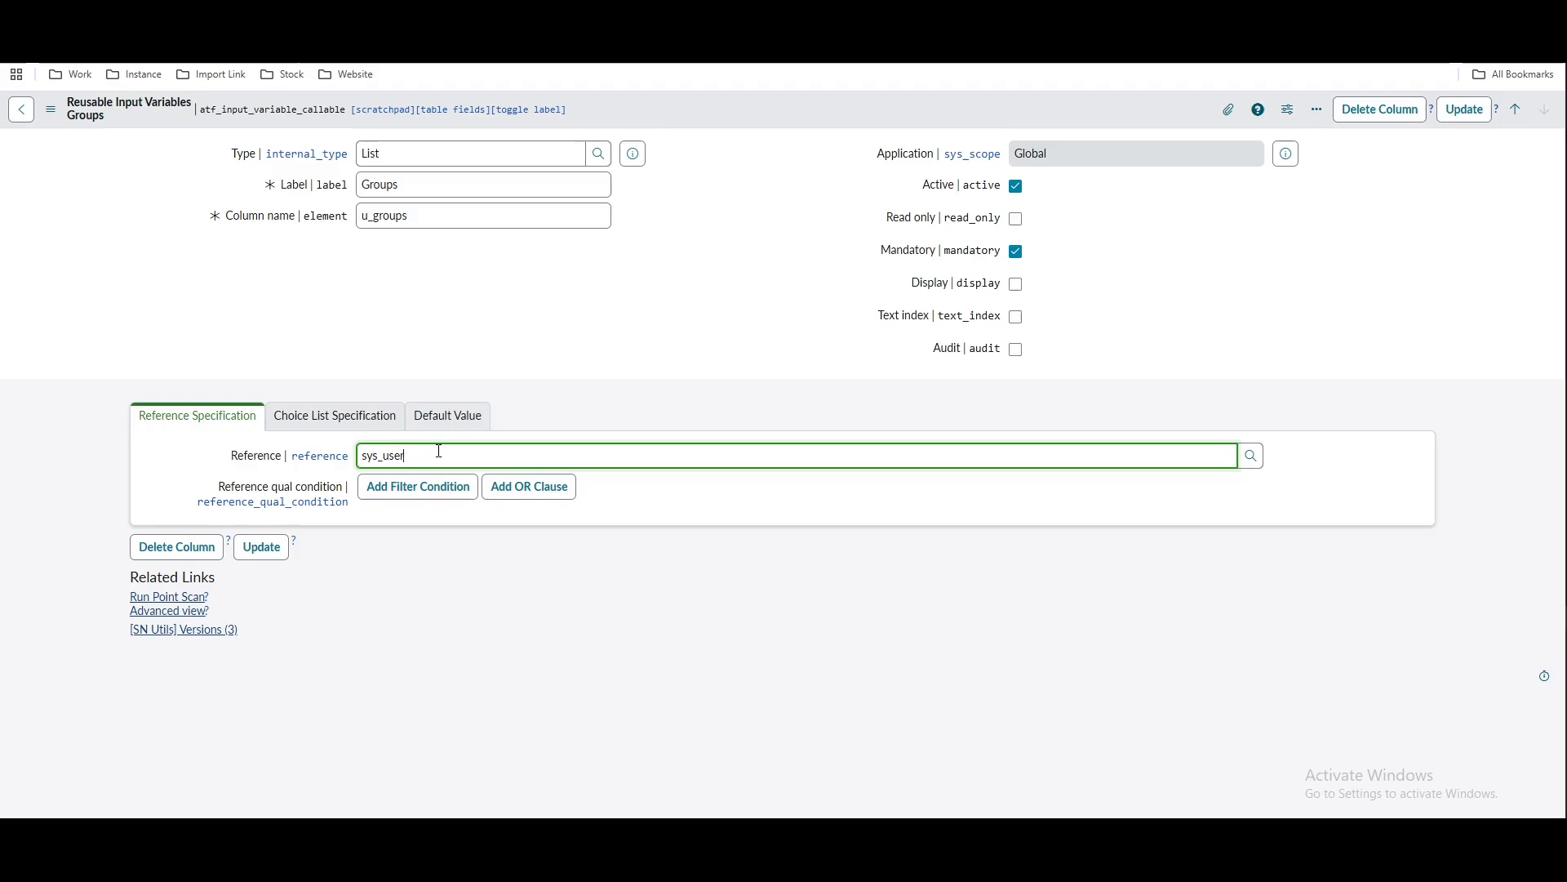
{"action": "type", "text": "_group"}
{"action": "left_click", "coordinate": [493, 512]}
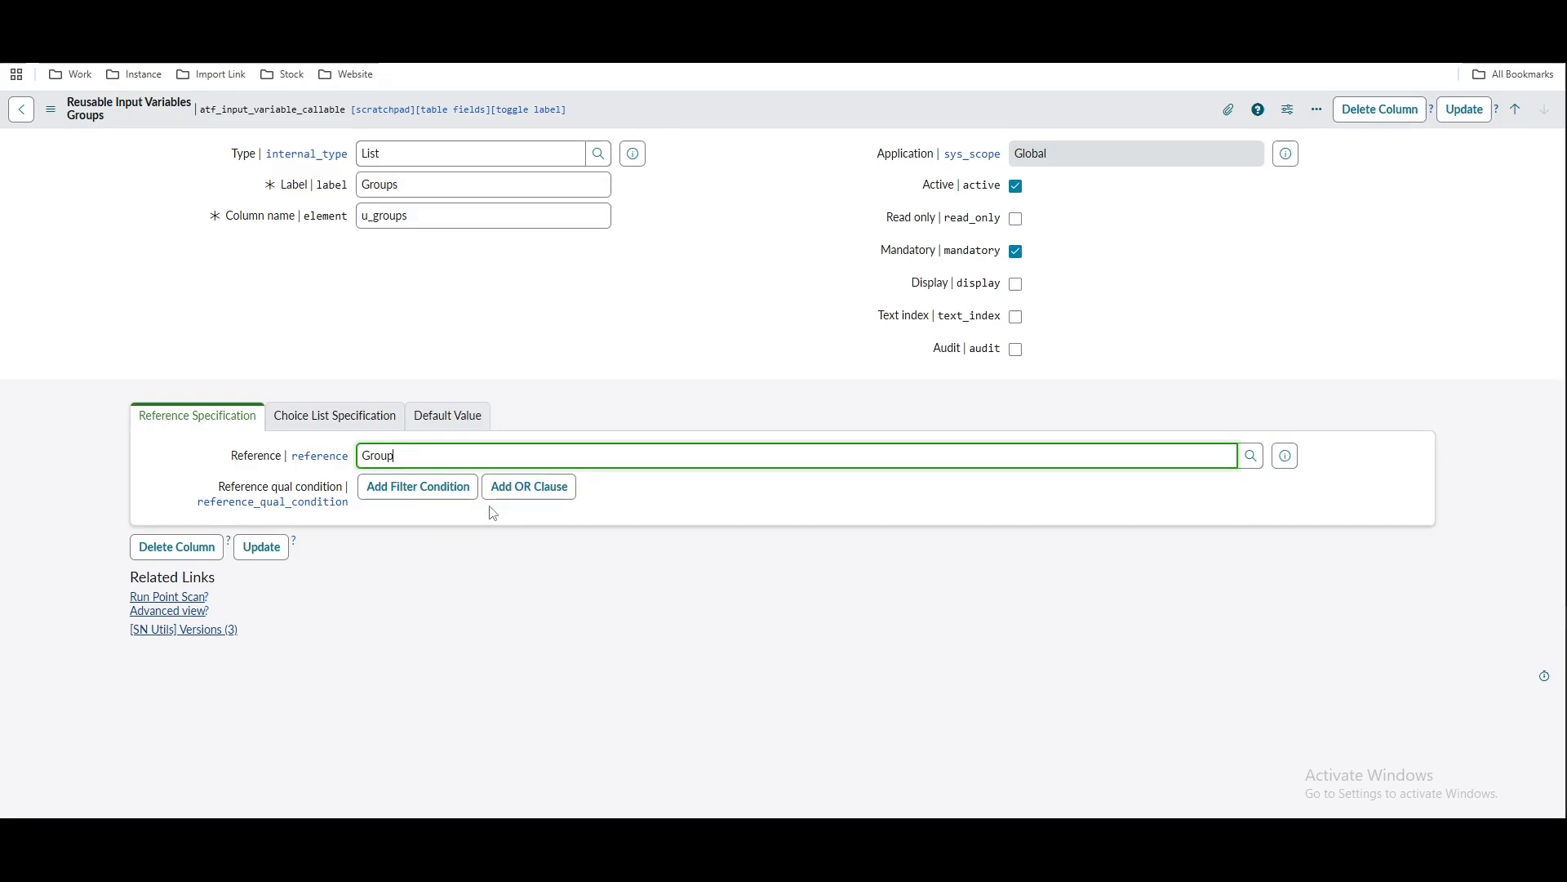
{"action": "right_click", "coordinate": [755, 111]}
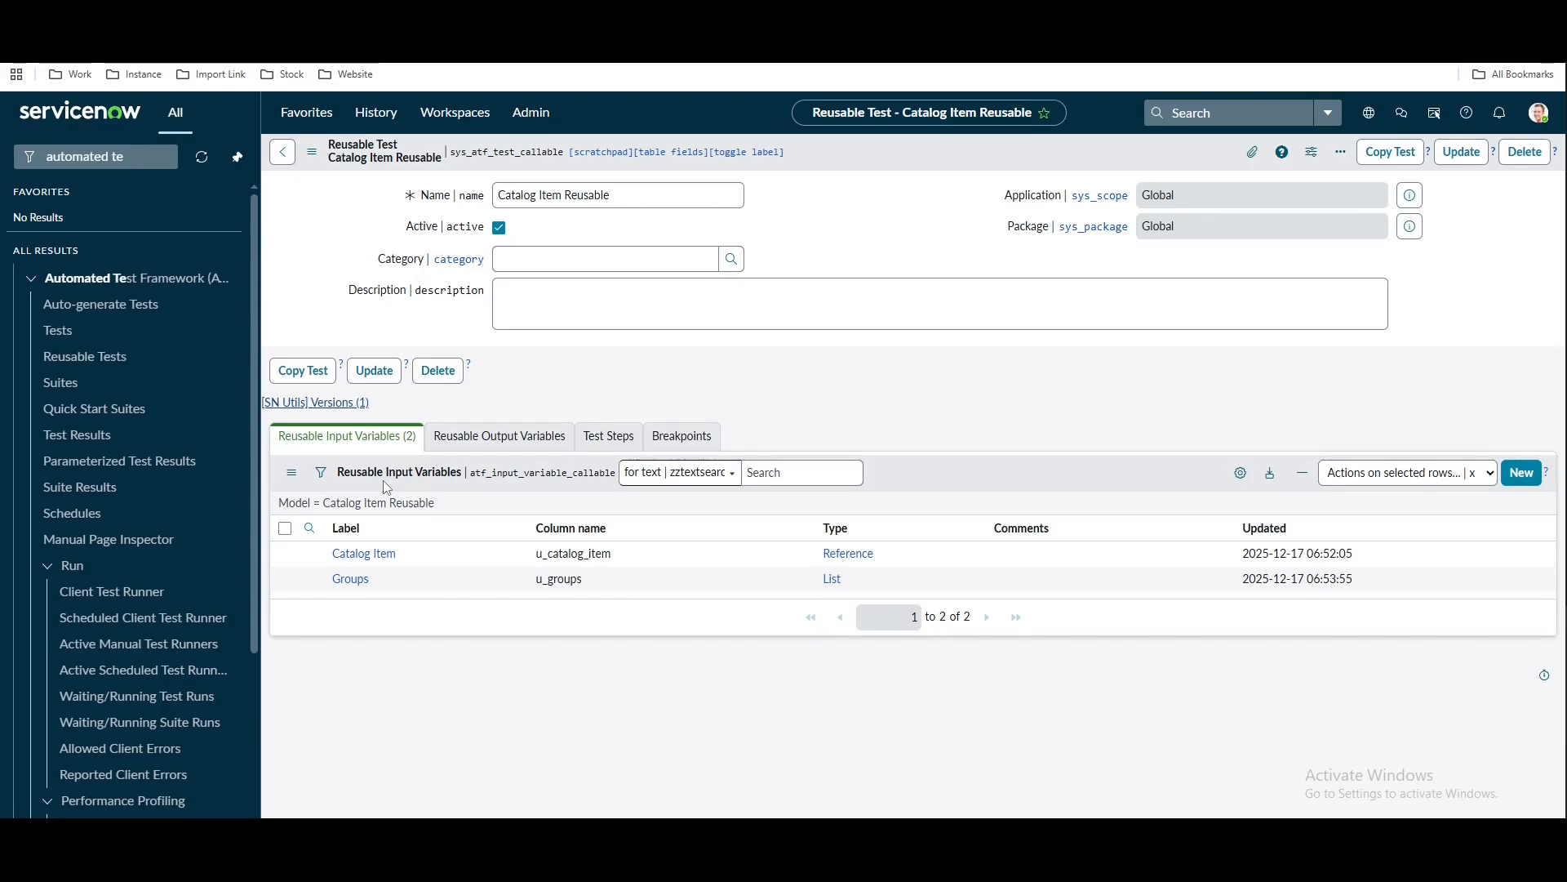
{"action": "left_click", "coordinate": [555, 441]}
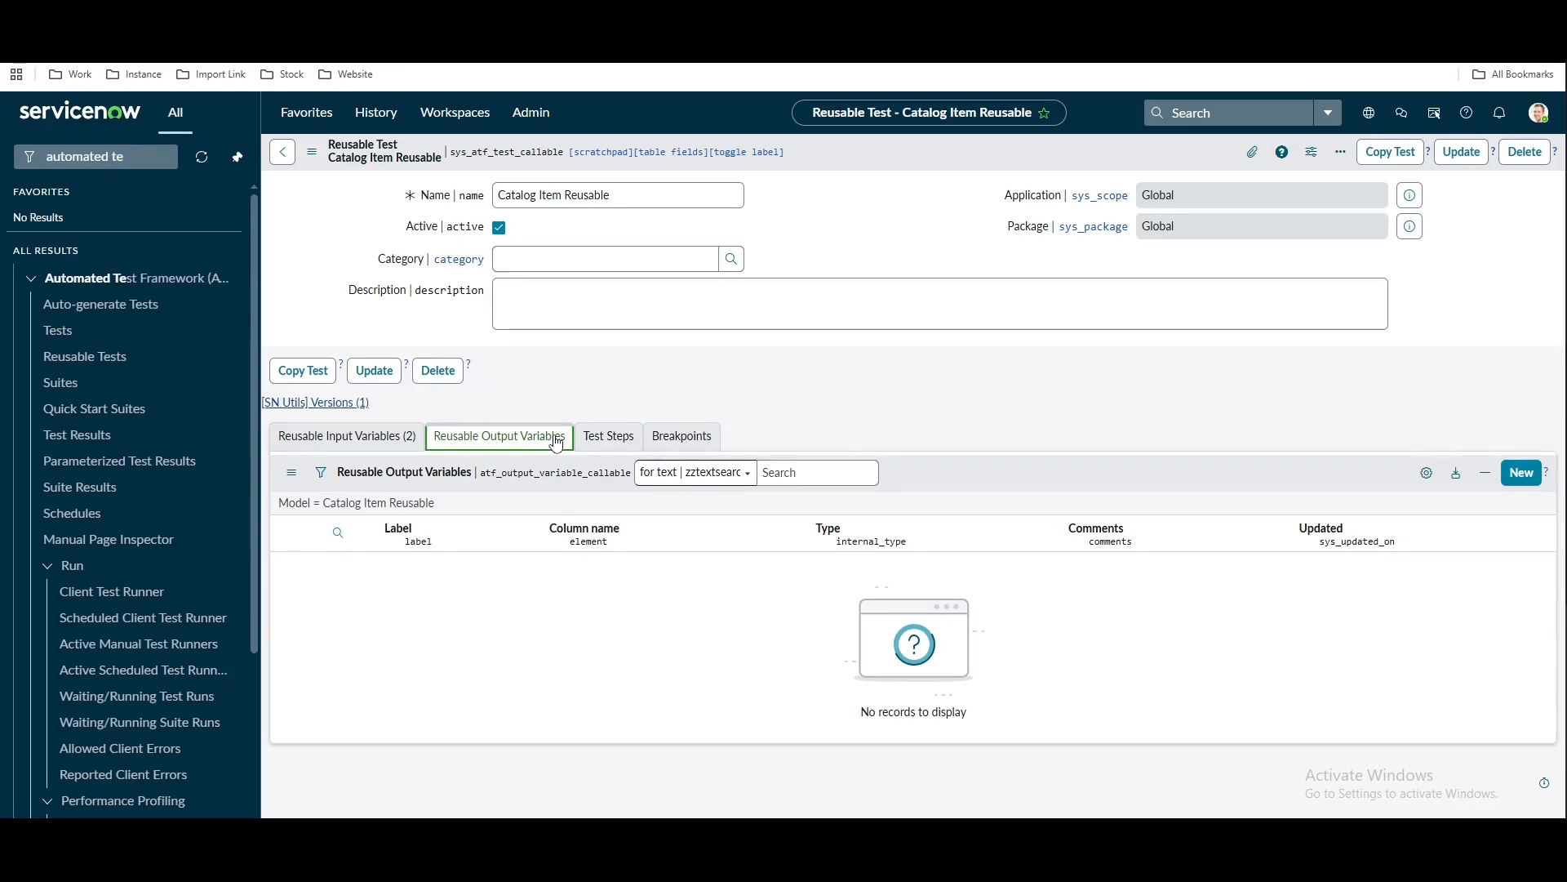
{"action": "left_click", "coordinate": [614, 441]}
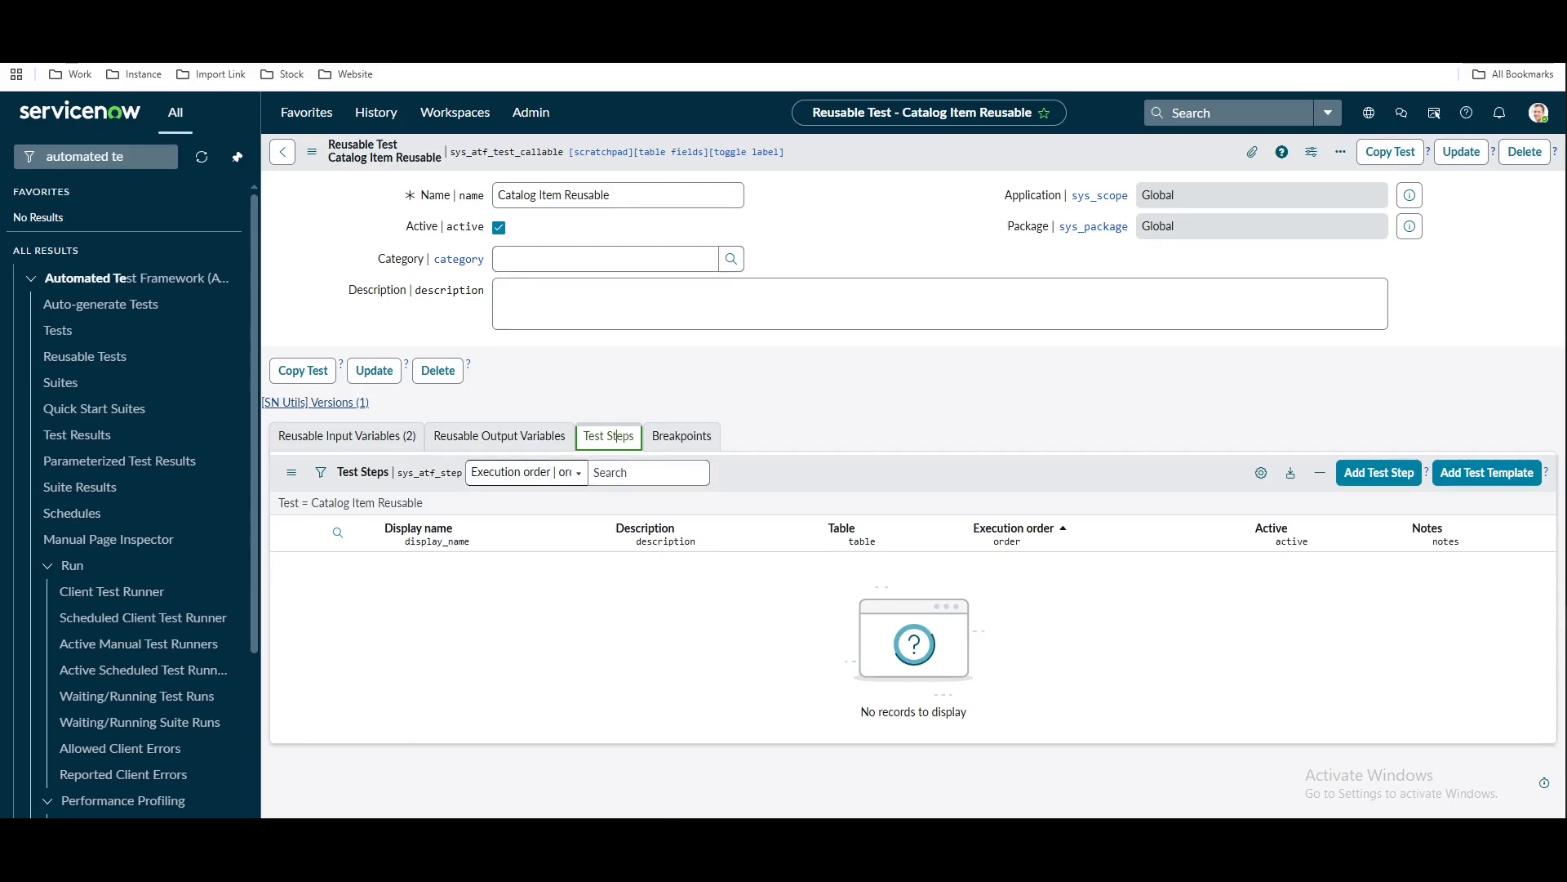
{"action": "key", "text": "alt+Tab"}
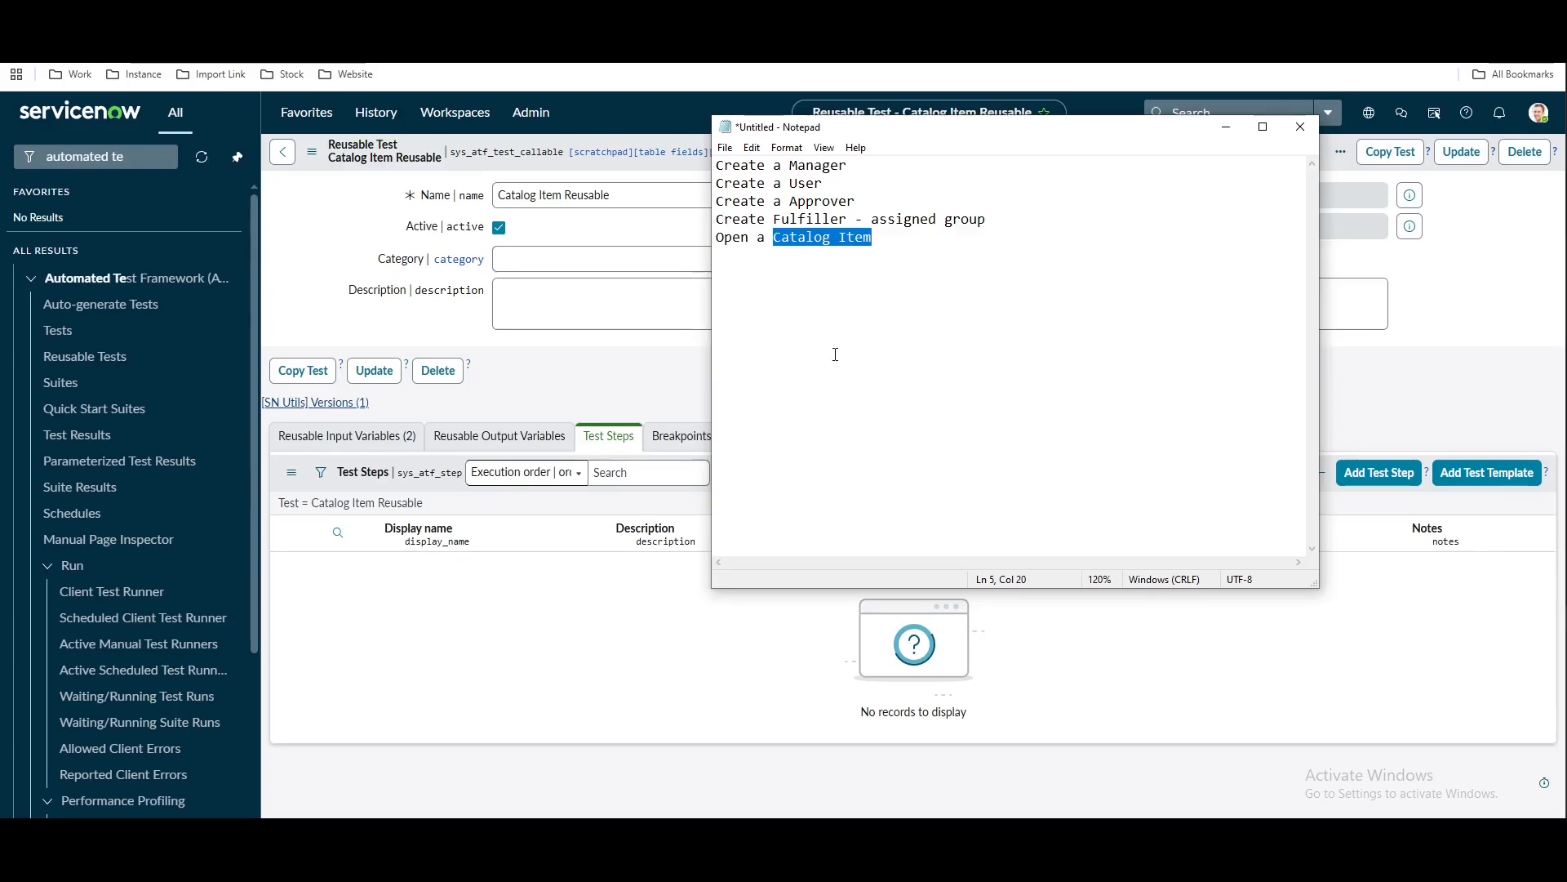
{"action": "left_click", "coordinate": [835, 353]}
{"action": "left_click_drag", "start_coordinate": [827, 183], "coordinate": [719, 182]}
{"action": "left_click_drag", "start_coordinate": [997, 221], "coordinate": [716, 221]}
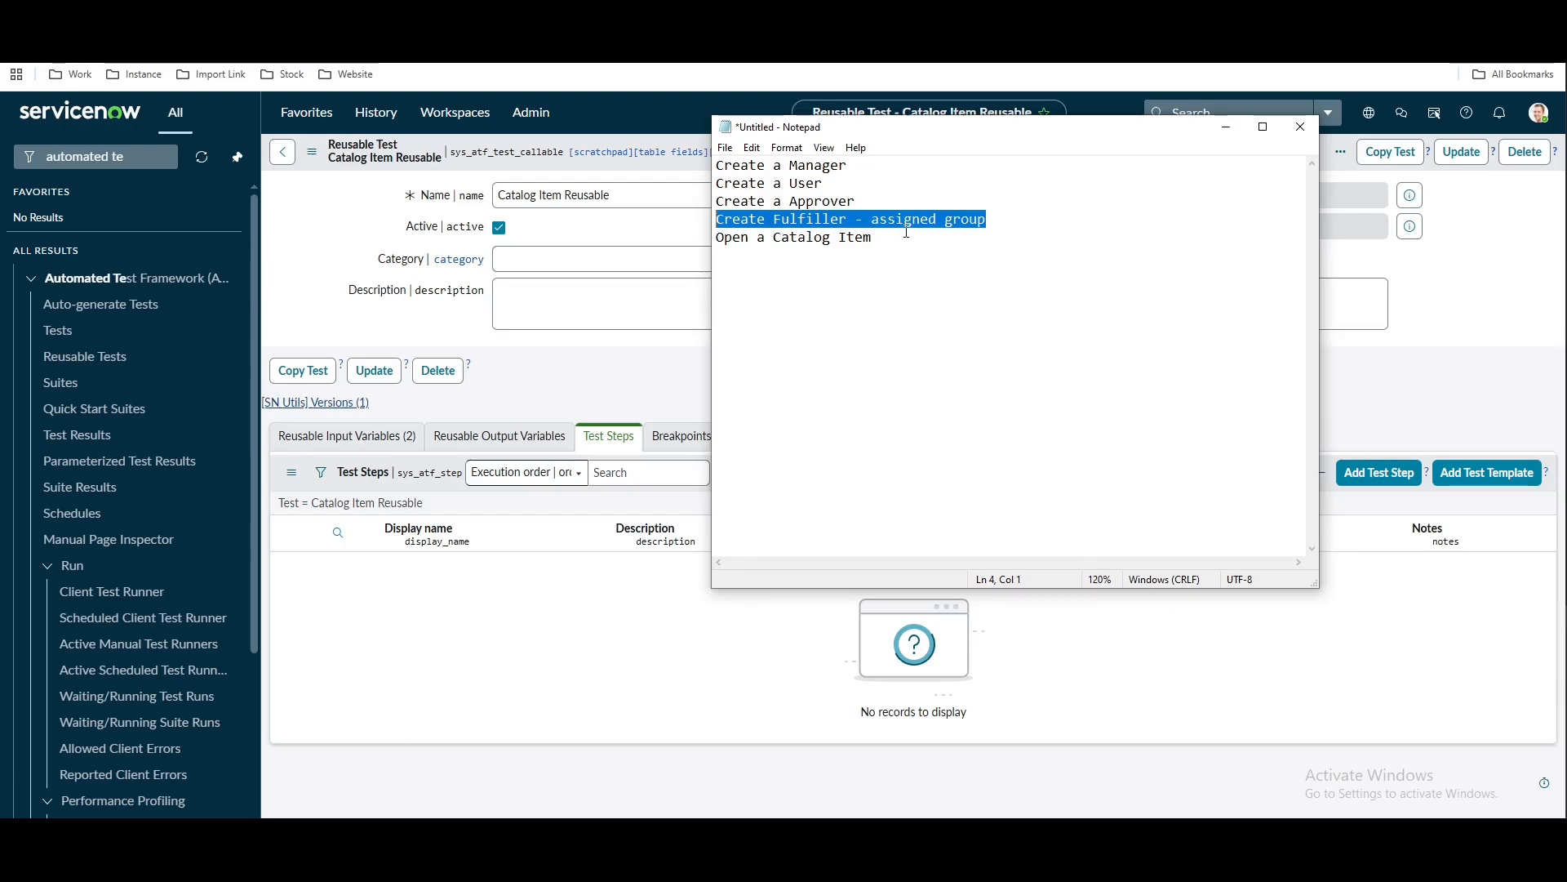
{"action": "left_click_drag", "start_coordinate": [877, 238], "coordinate": [716, 237]}
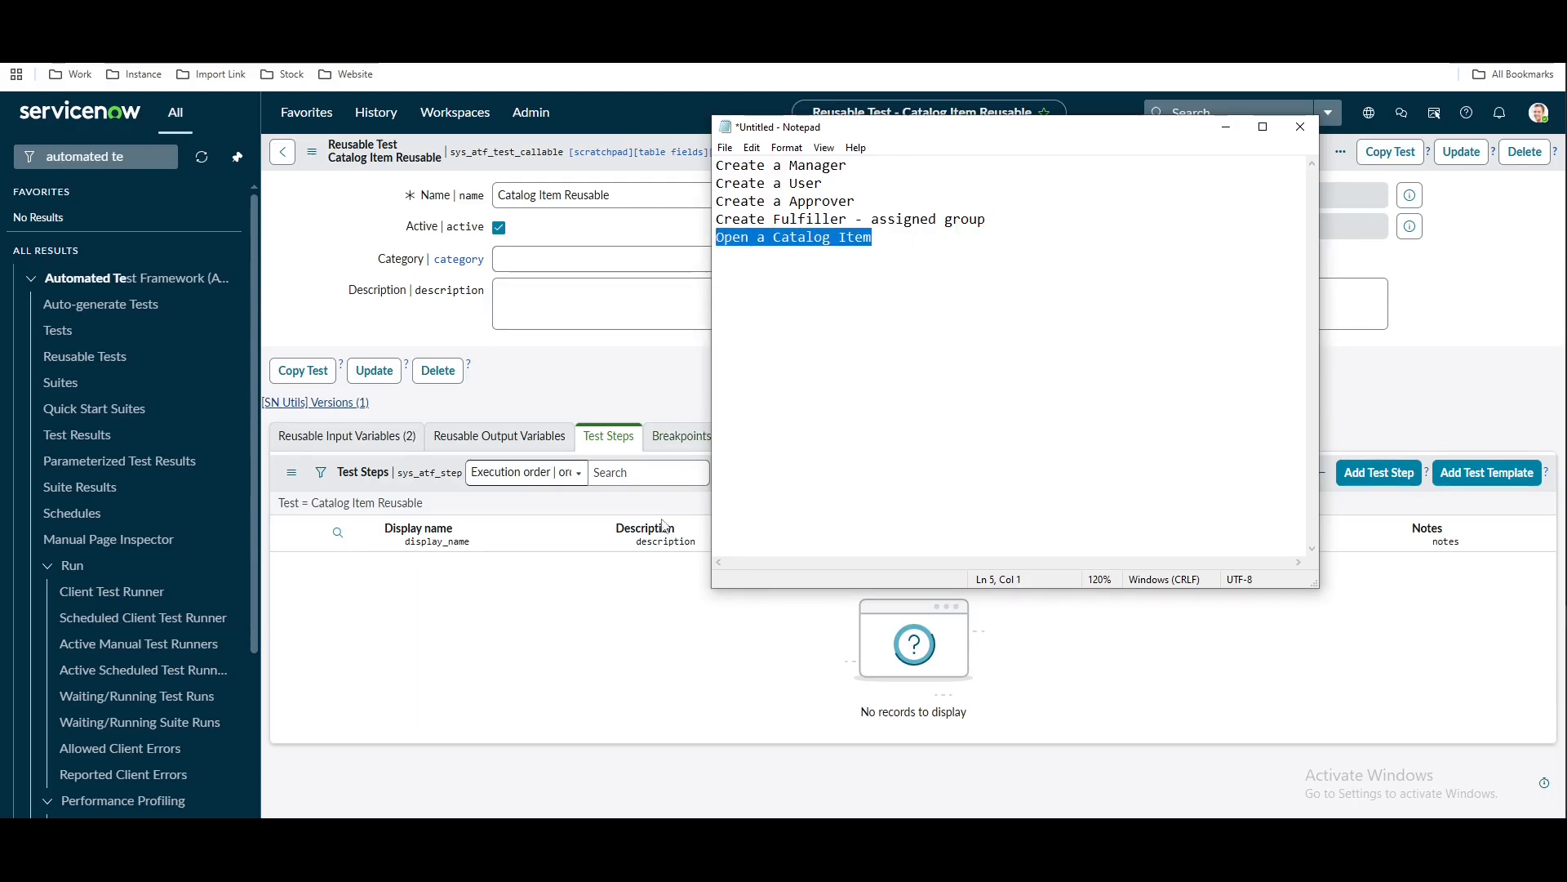
{"action": "left_click", "coordinate": [623, 648]}
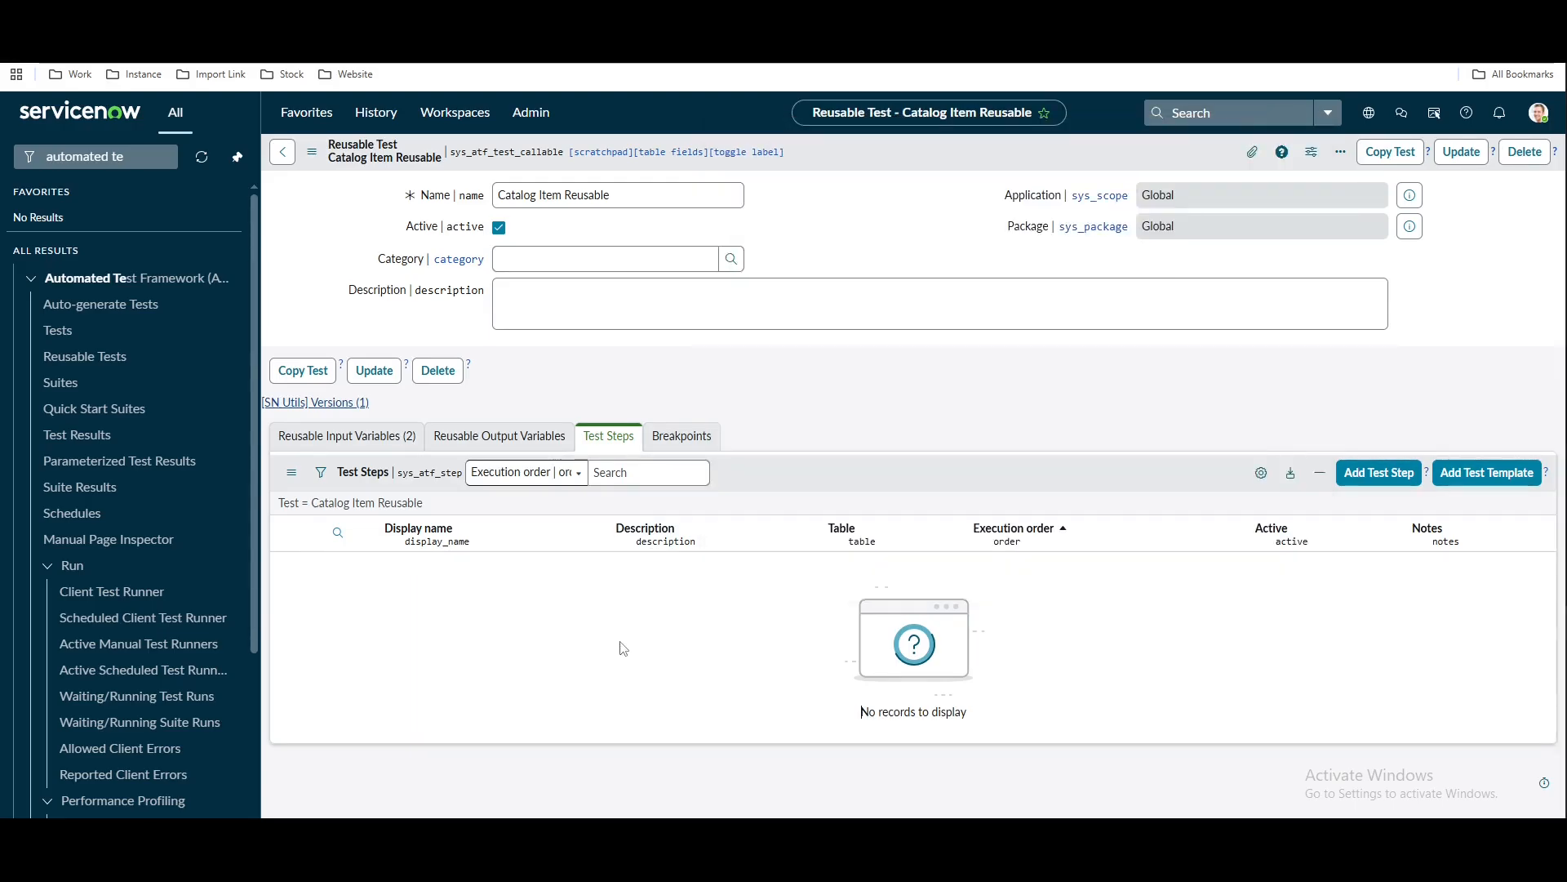
Add a Create a User step for a user named ATF Fulfiller
{"action": "left_click", "coordinate": [1377, 481]}
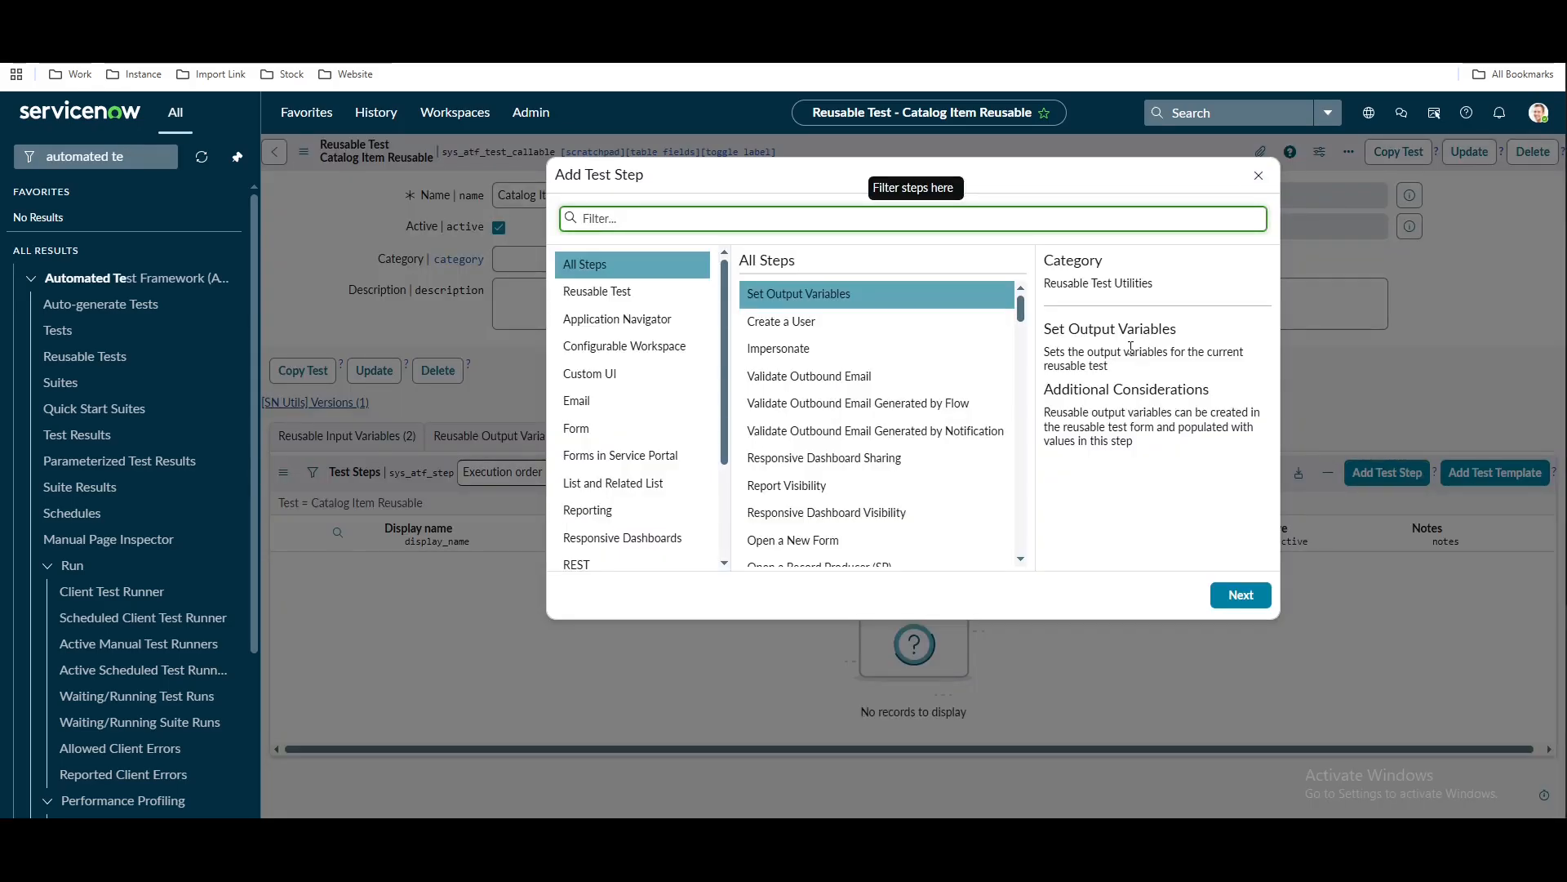
{"action": "left_click", "coordinate": [817, 324]}
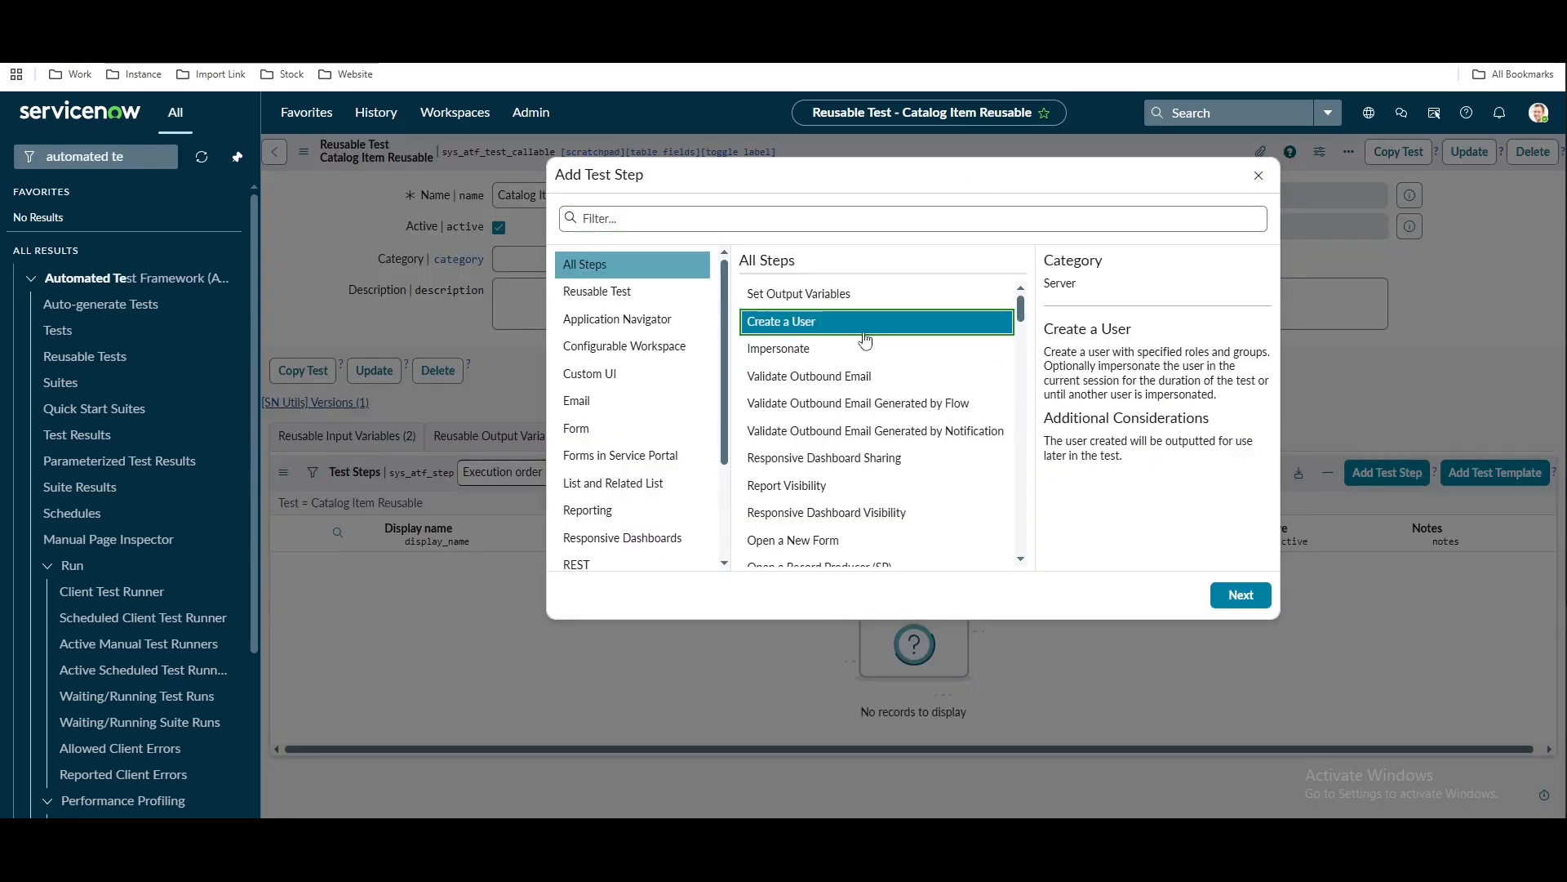
{"action": "left_click", "coordinate": [1242, 595]}
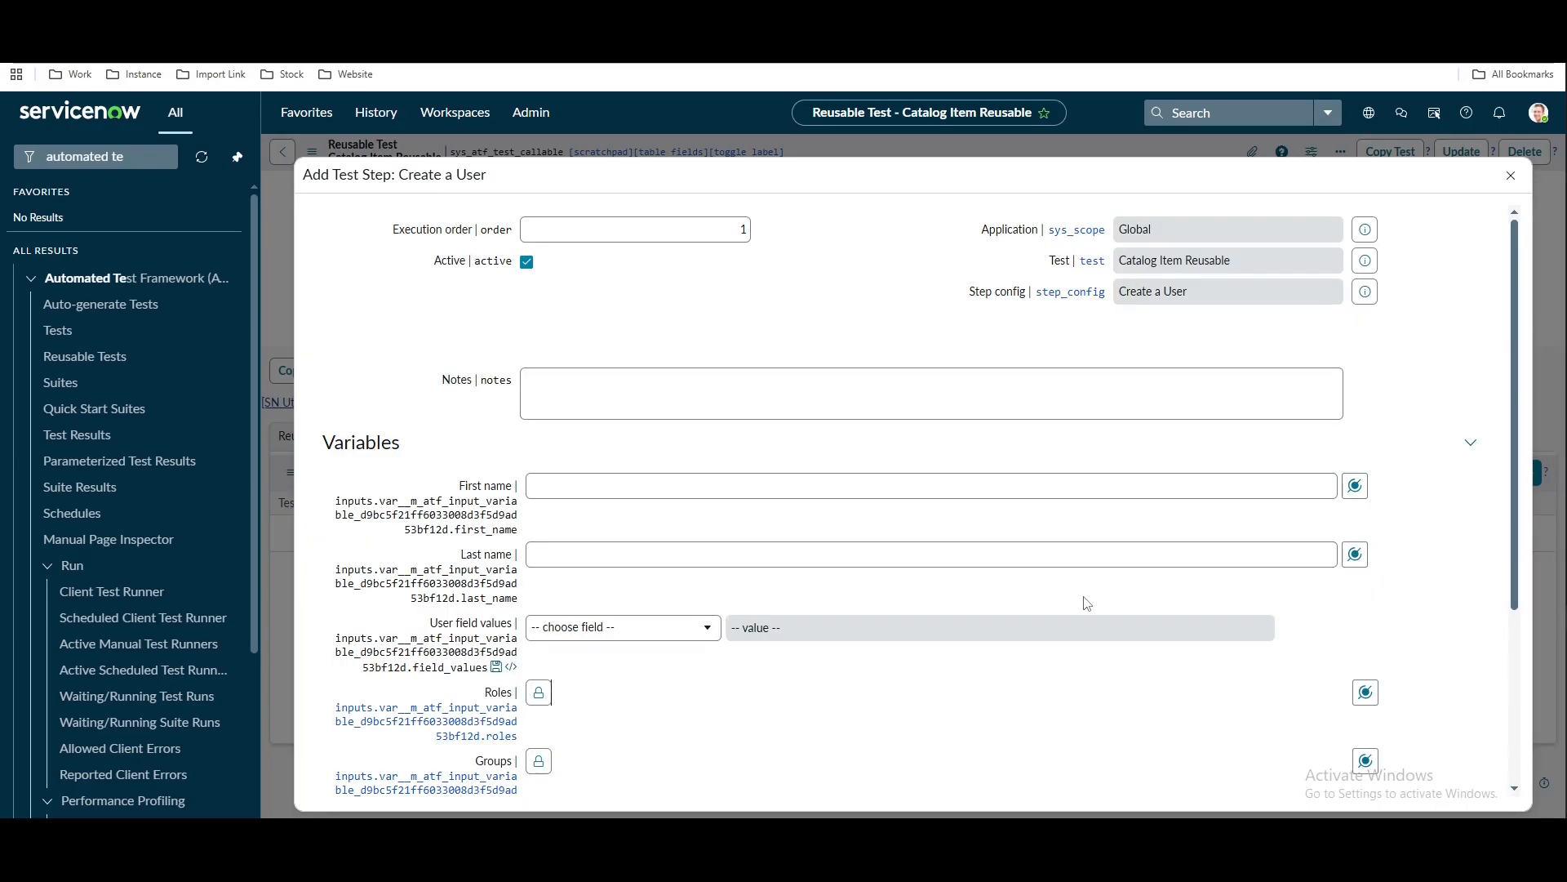
{"action": "scroll", "coordinate": [1087, 603], "scroll_direction": "down", "scroll_amount": 3}
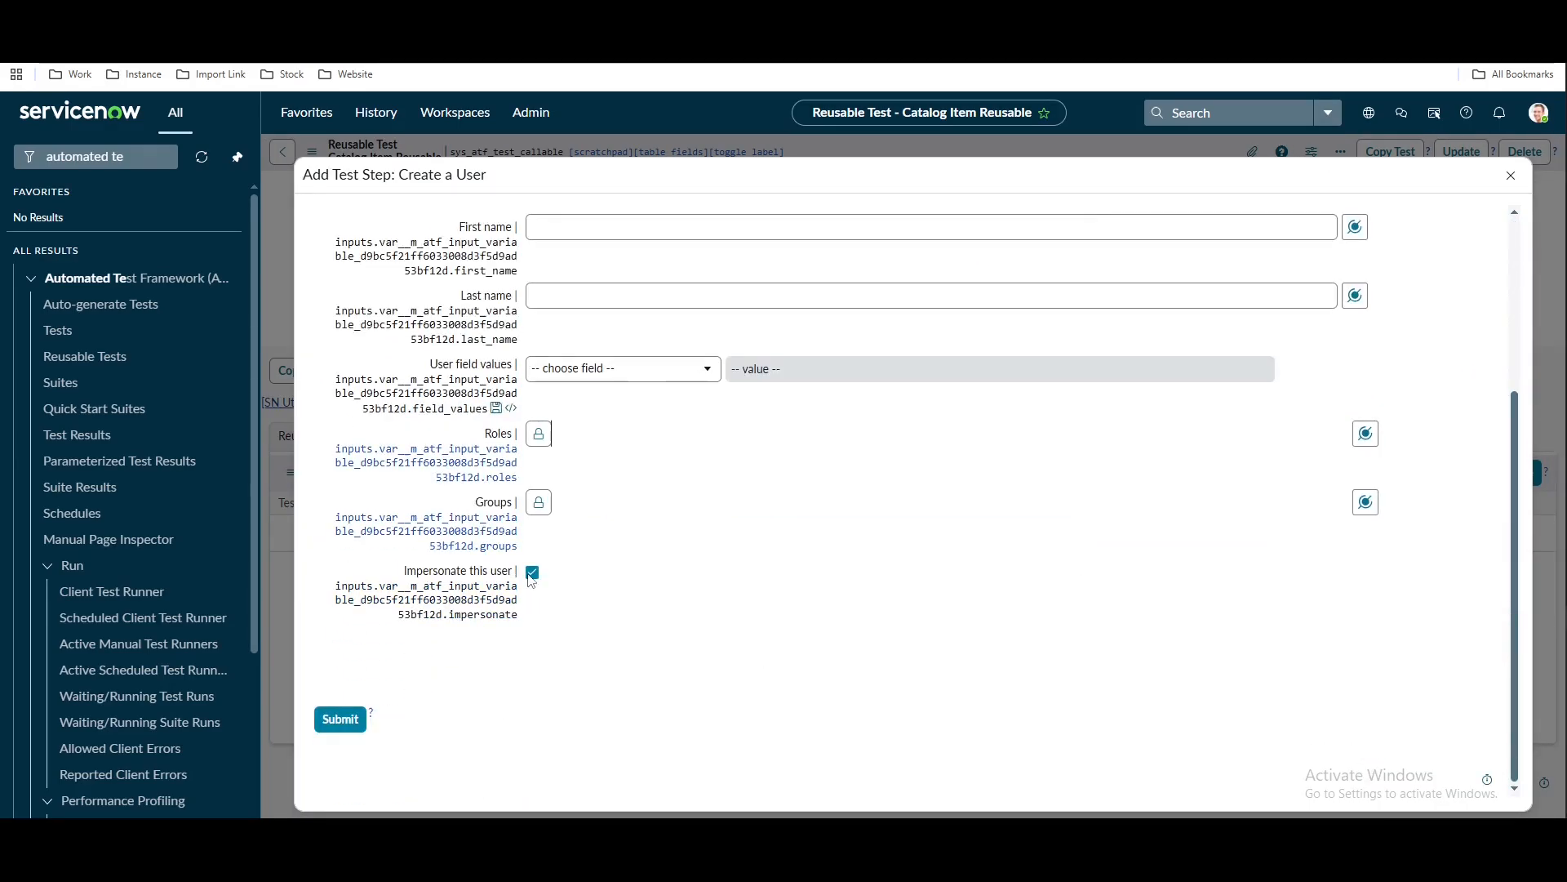
{"action": "scroll", "coordinate": [716, 592], "scroll_direction": "up", "scroll_amount": 3}
{"action": "left_click", "coordinate": [603, 471]}
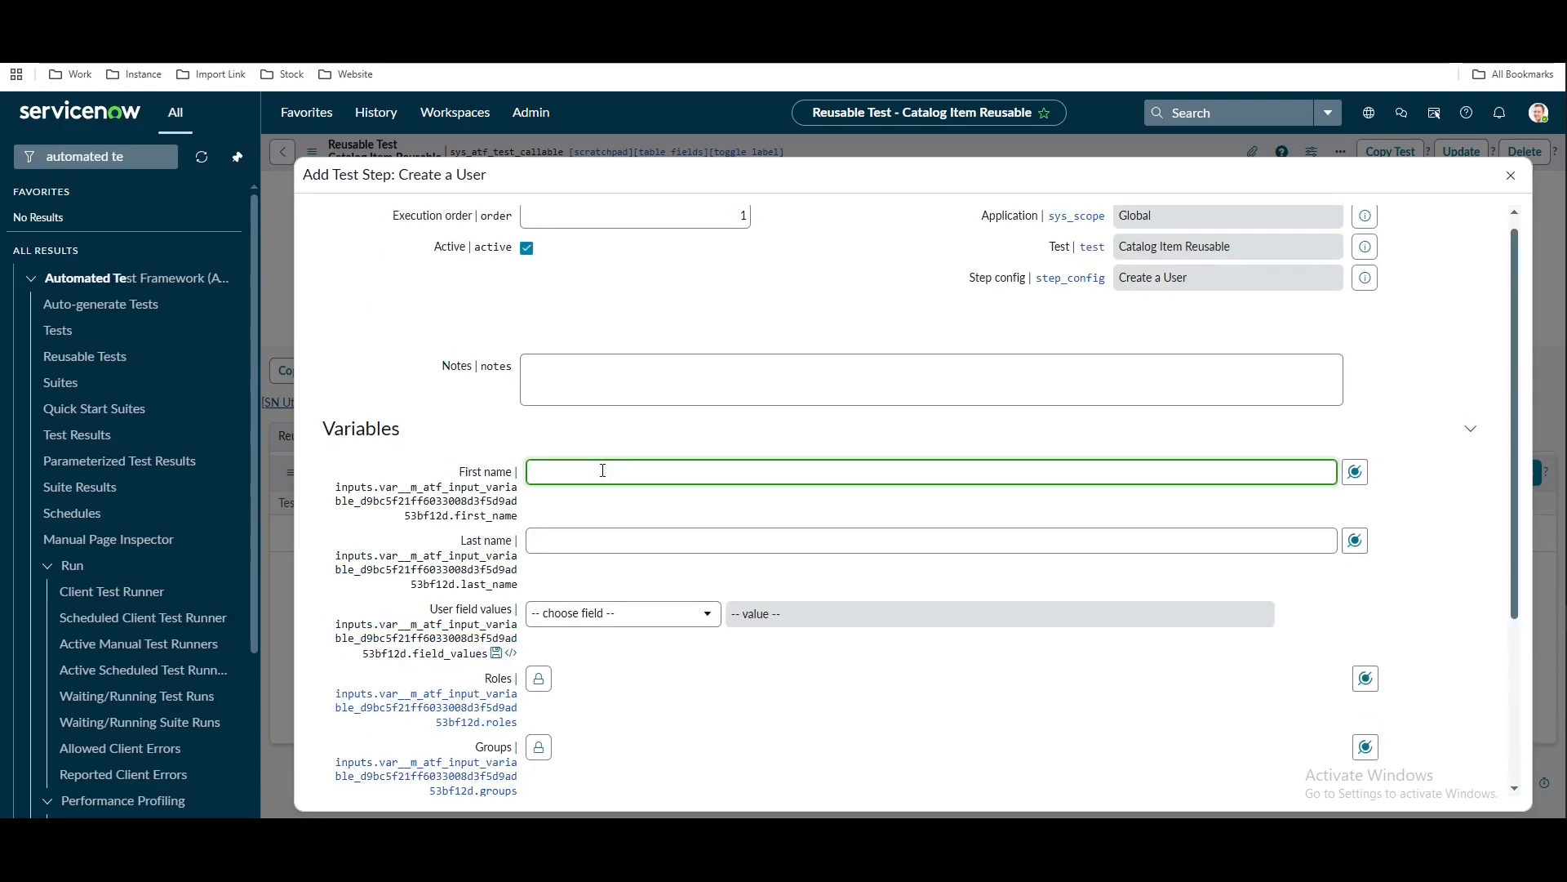
{"action": "type", "text": "ATF"}
{"action": "left_click", "coordinate": [575, 538]}
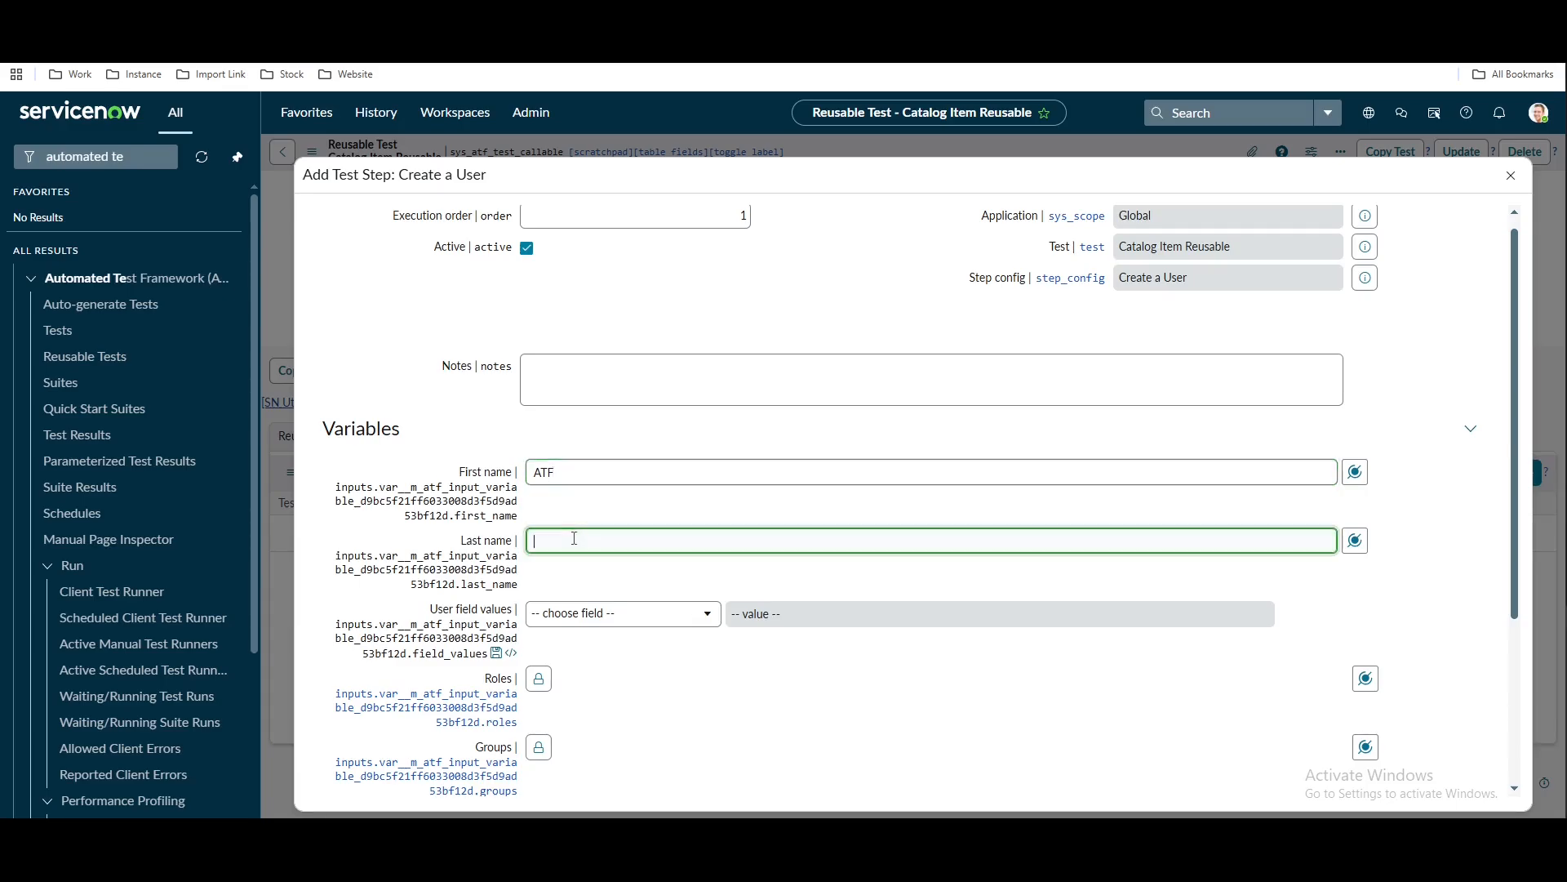
{"action": "type", "text": "Fulf"}
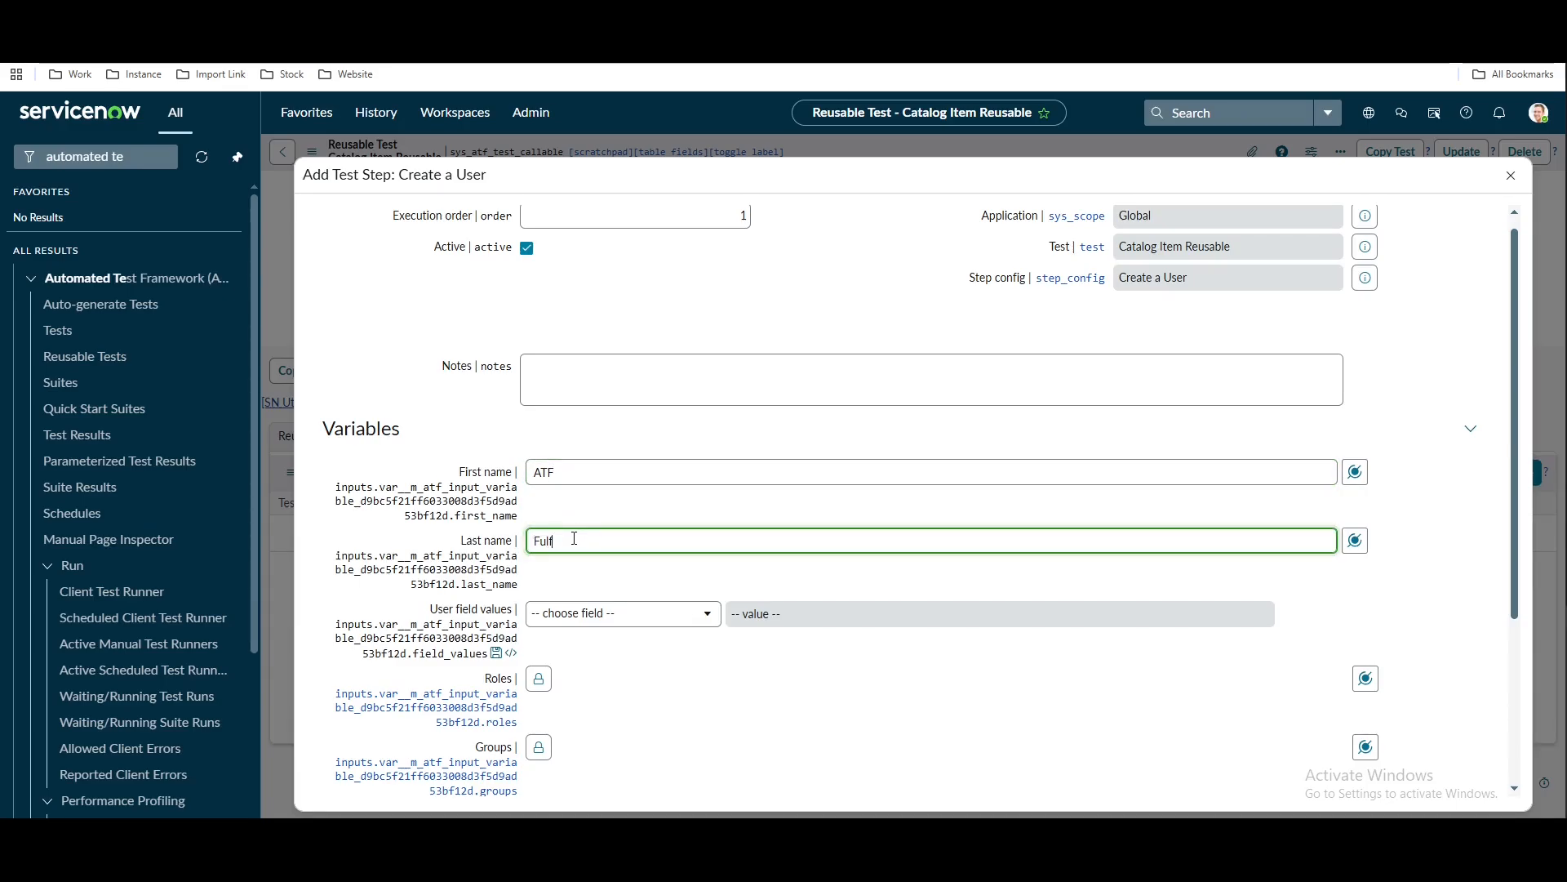
{"action": "type", "text": "iller"}
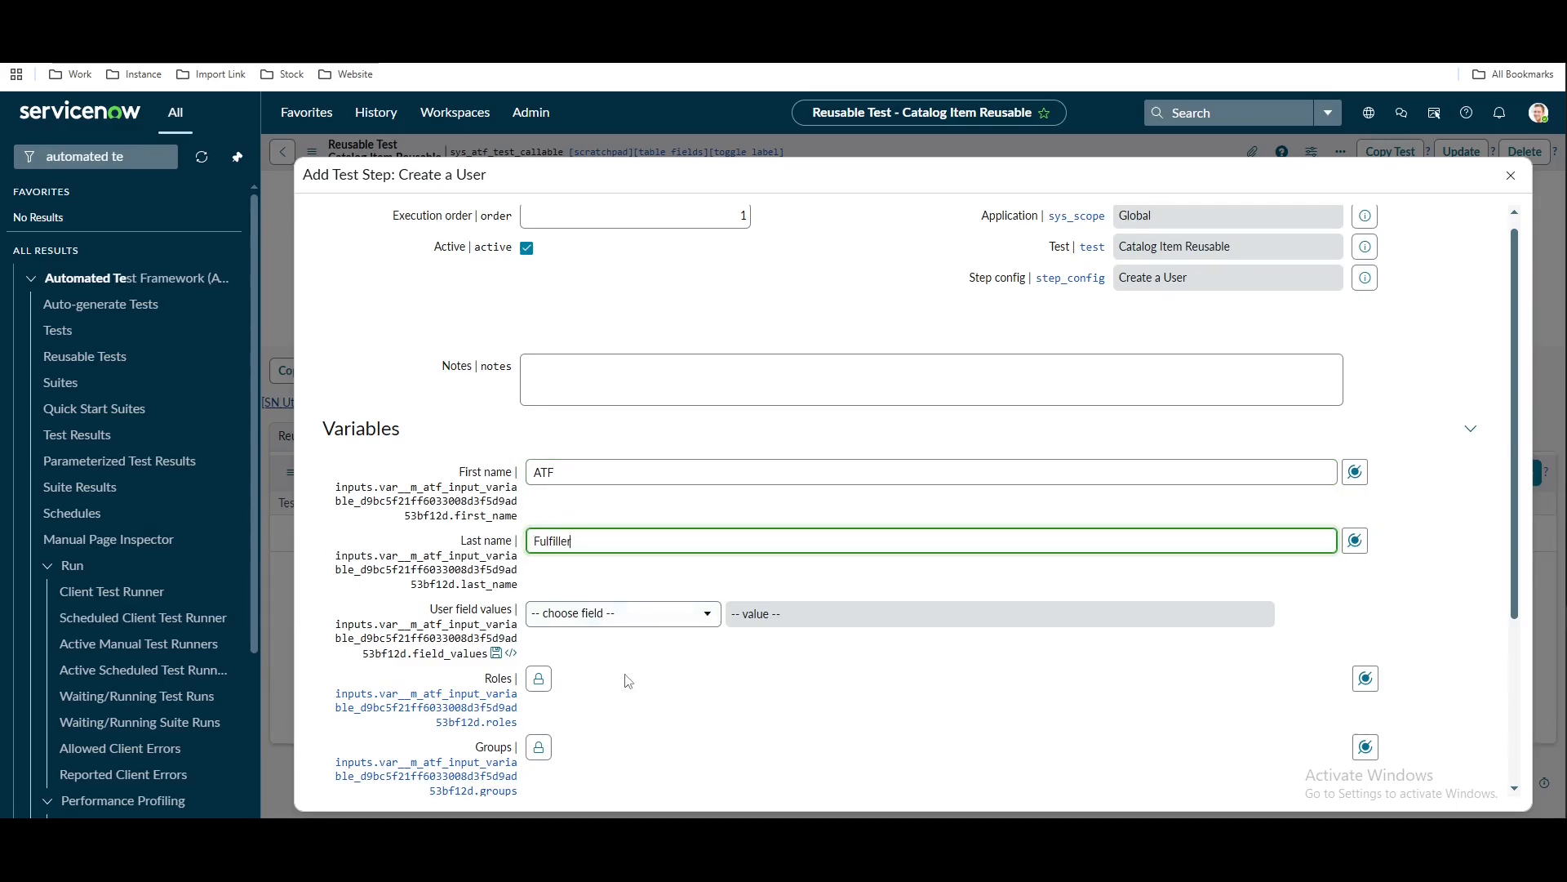
{"action": "left_click", "coordinate": [628, 681]}
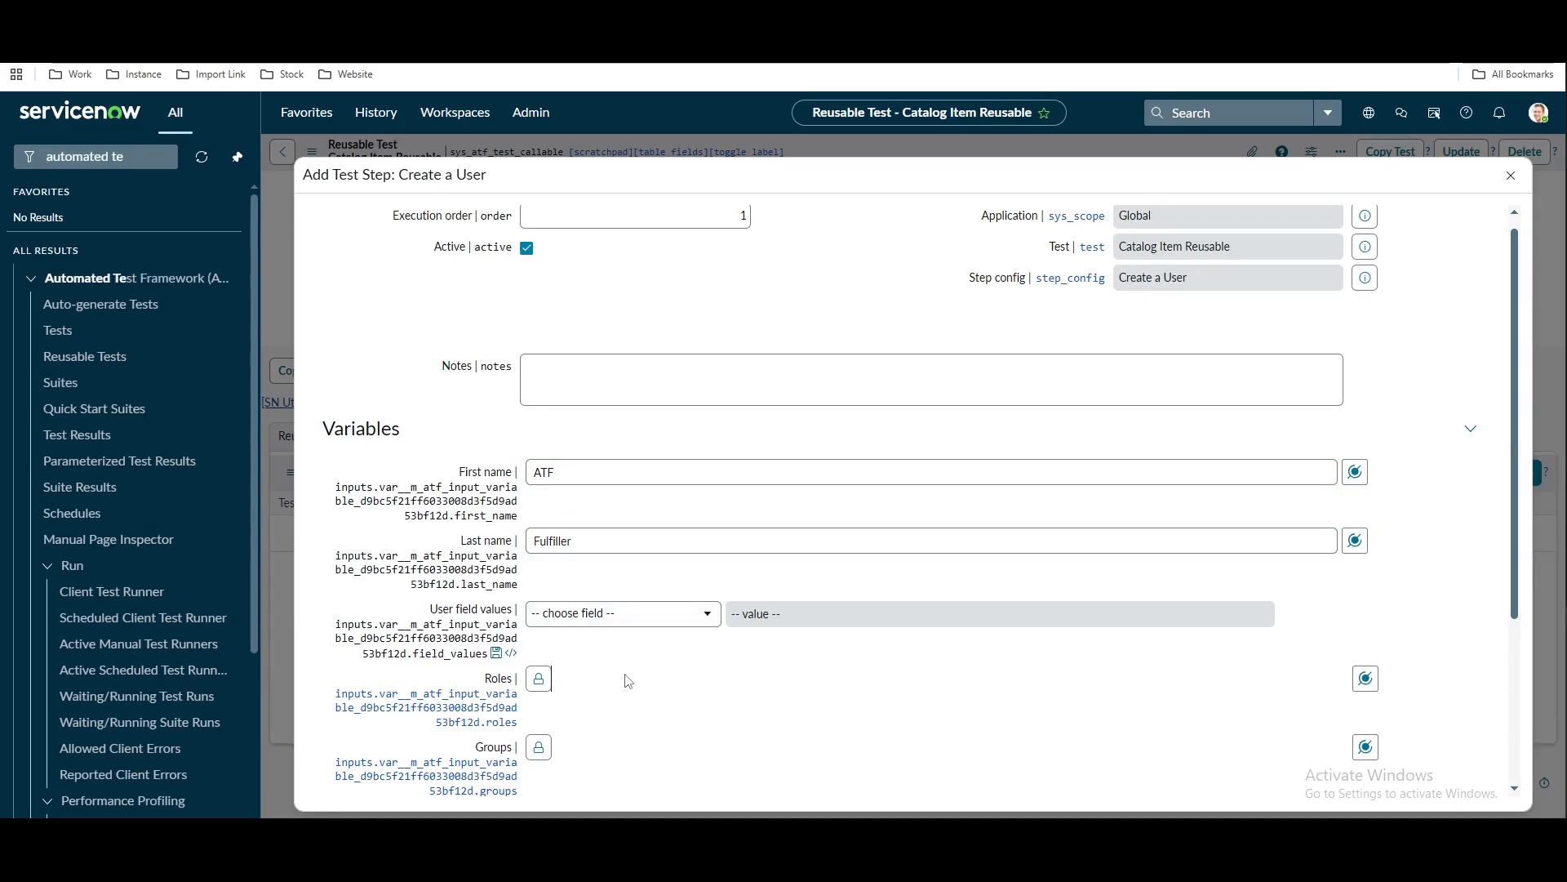
Set the user's field values: Active, User ID 123456, and an email address
{"action": "left_click", "coordinate": [615, 634]}
{"action": "type", "text": "ac"}
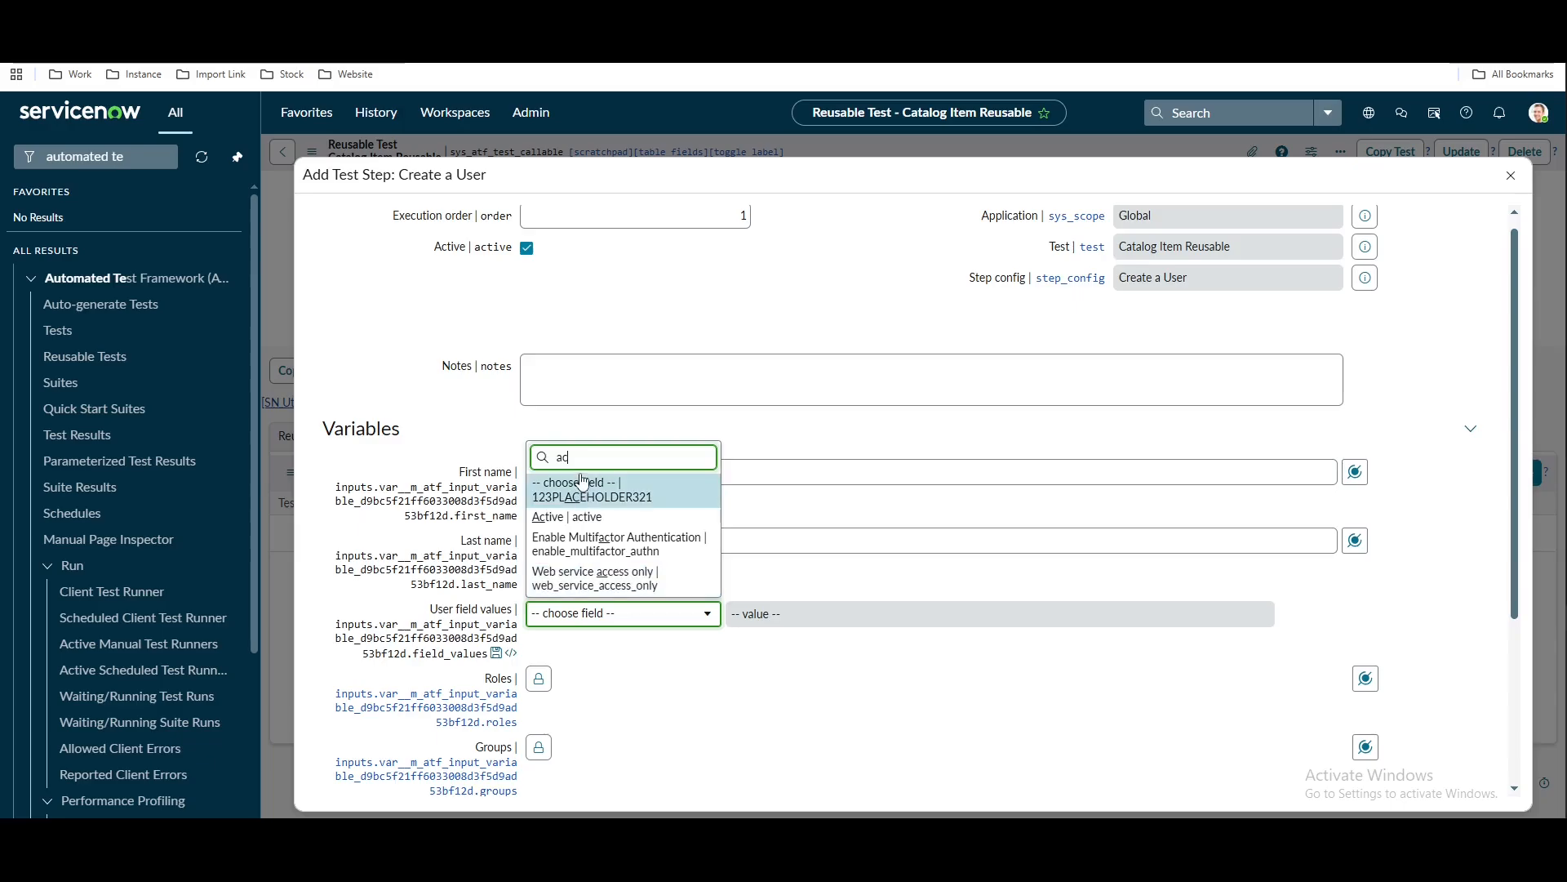
{"action": "key", "text": "Down"}
{"action": "key", "text": "Return"}
{"action": "left_click", "coordinate": [663, 661]}
{"action": "type", "text": "user"}
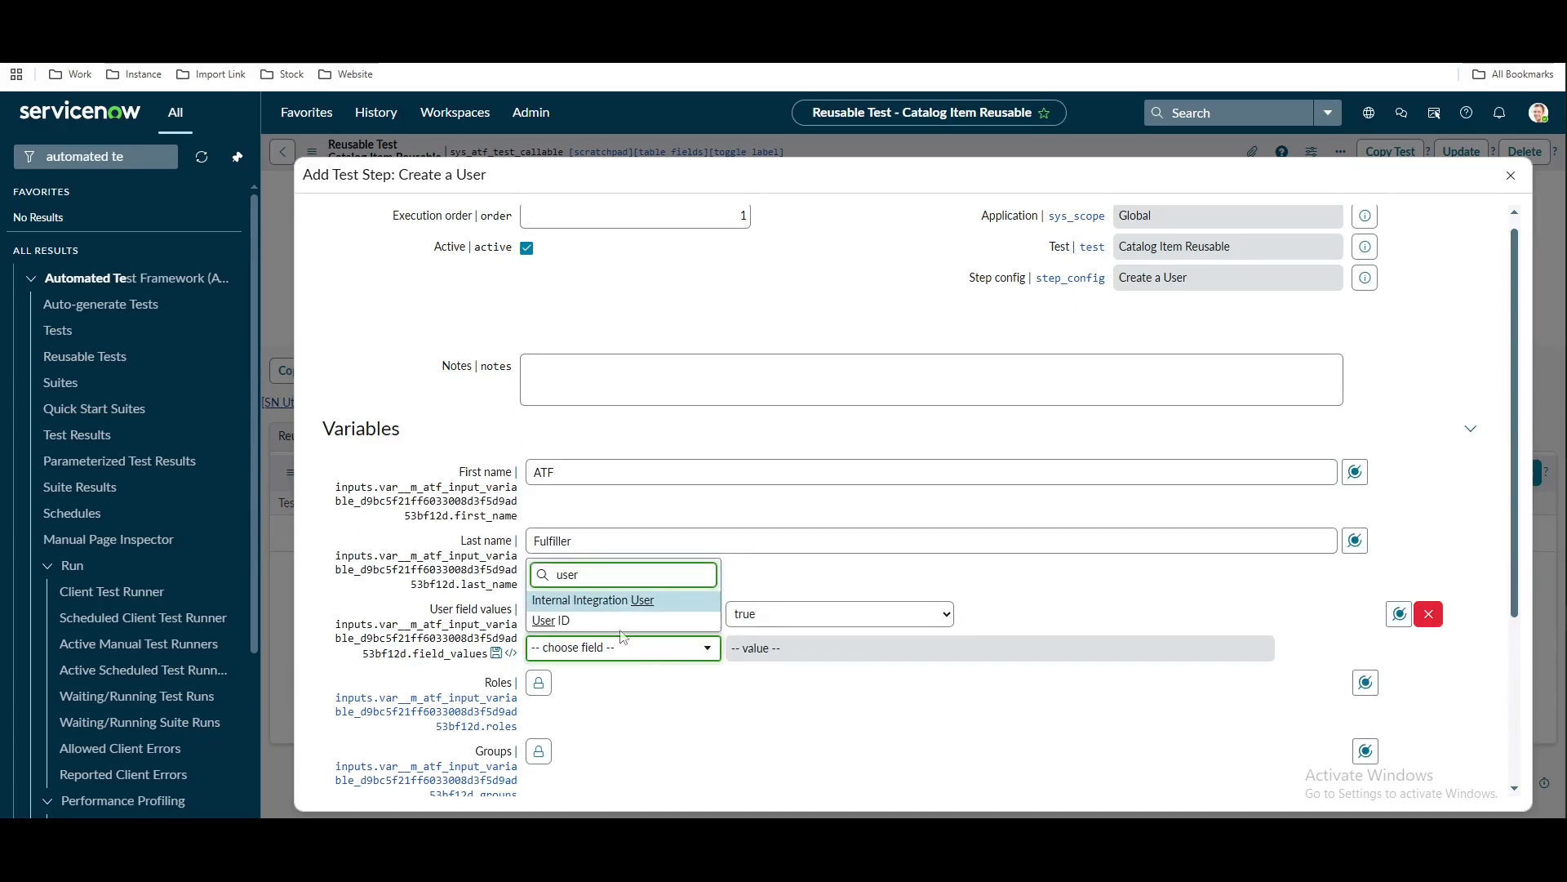
{"action": "key", "text": "Down"}
{"action": "key", "text": "Return"}
{"action": "left_click", "coordinate": [830, 656]}
{"action": "type", "text": "123456"}
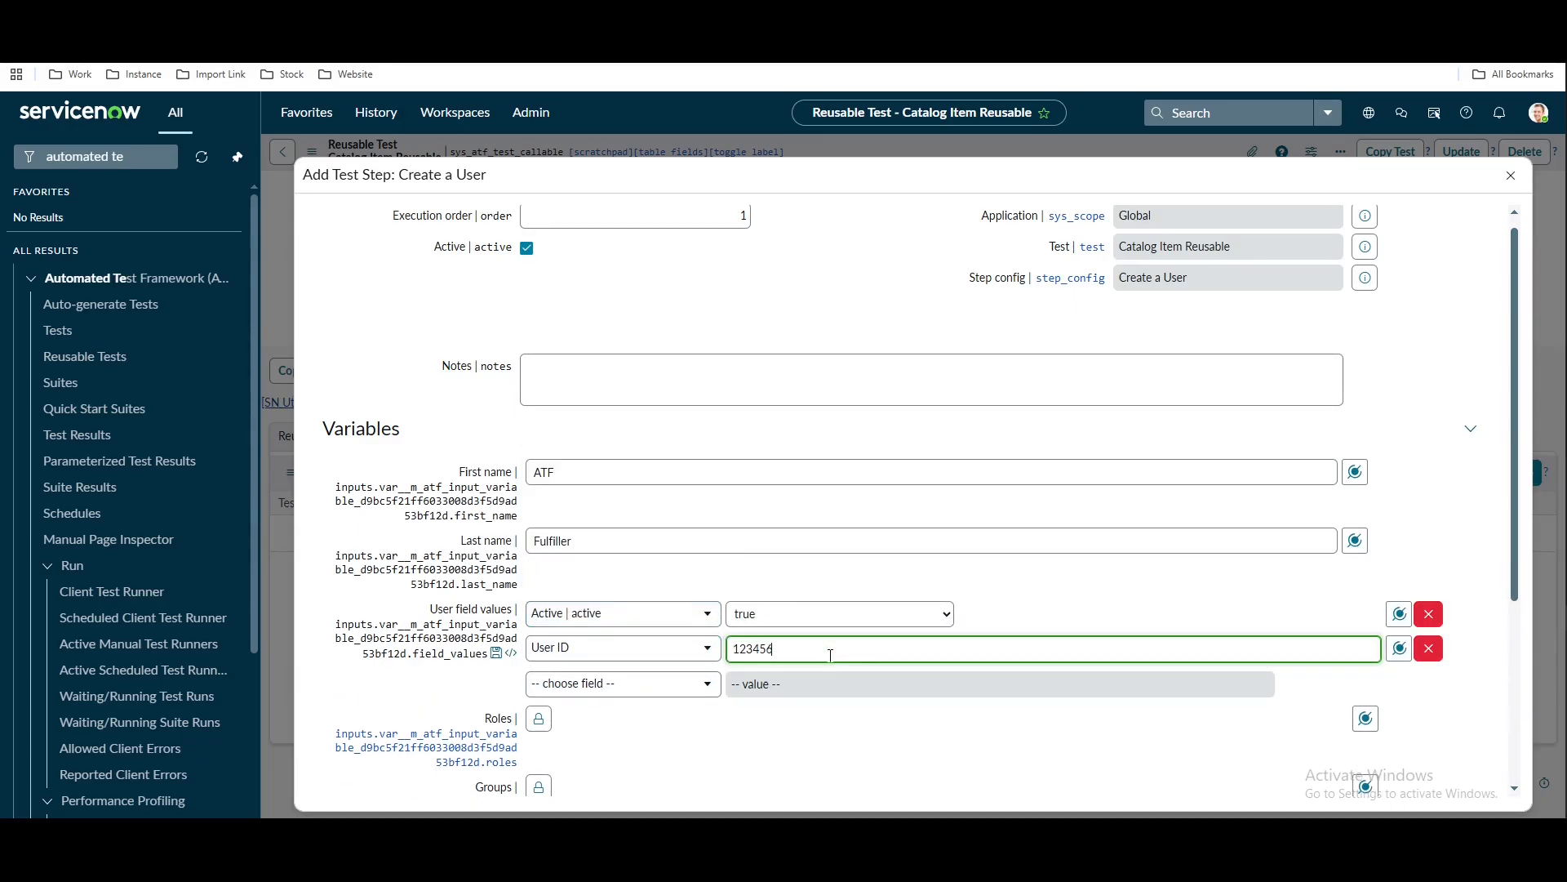
{"action": "left_click", "coordinate": [637, 682]}
{"action": "type", "text": "ema"}
{"action": "key", "text": "Return"}
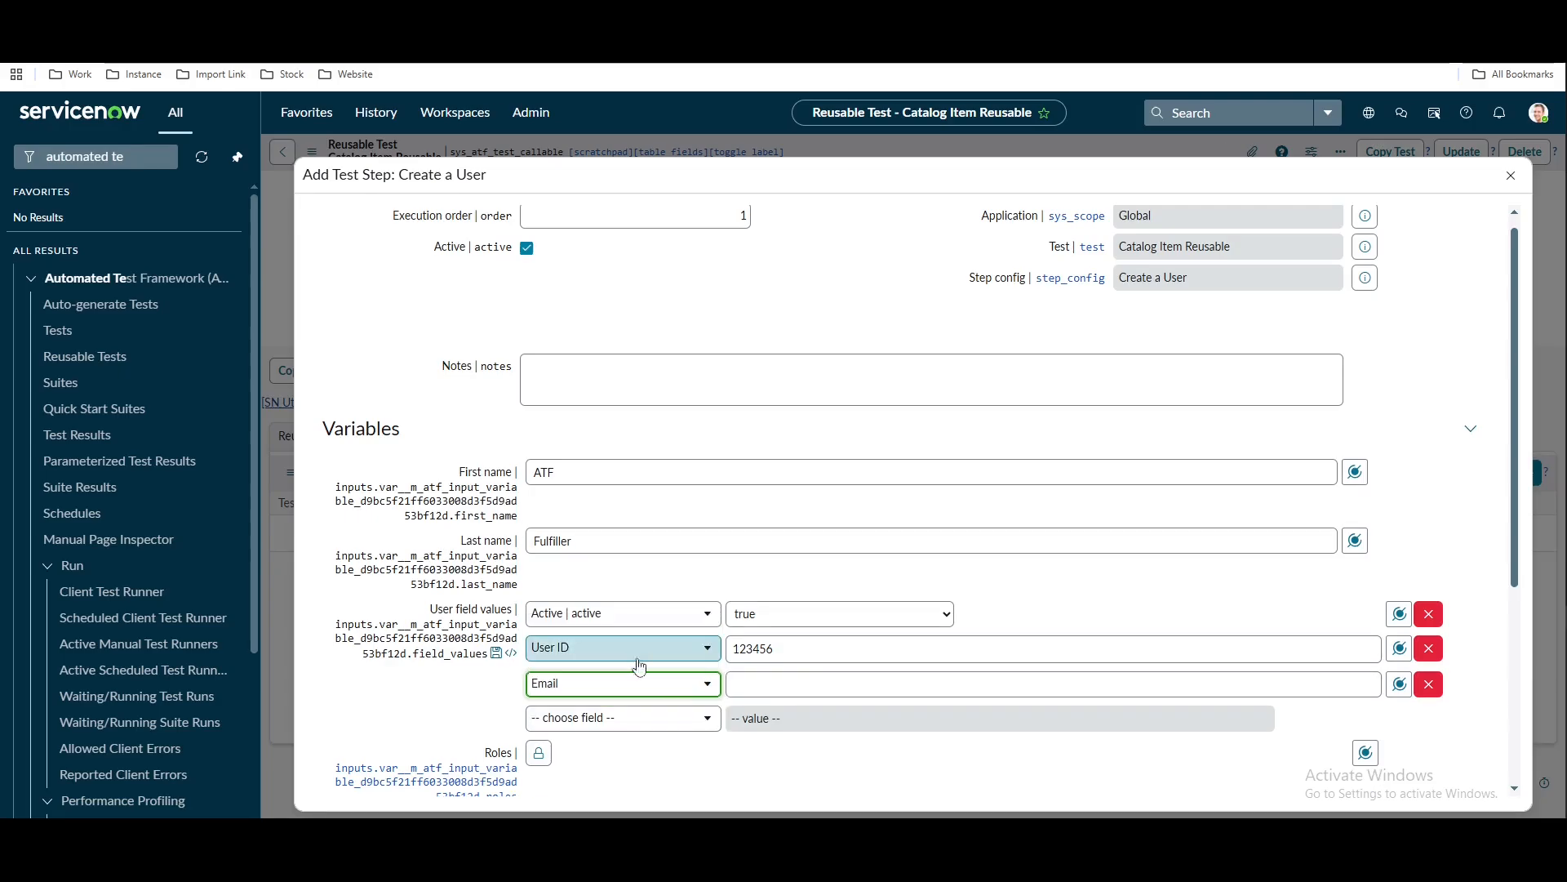
{"action": "left_click", "coordinate": [789, 684]}
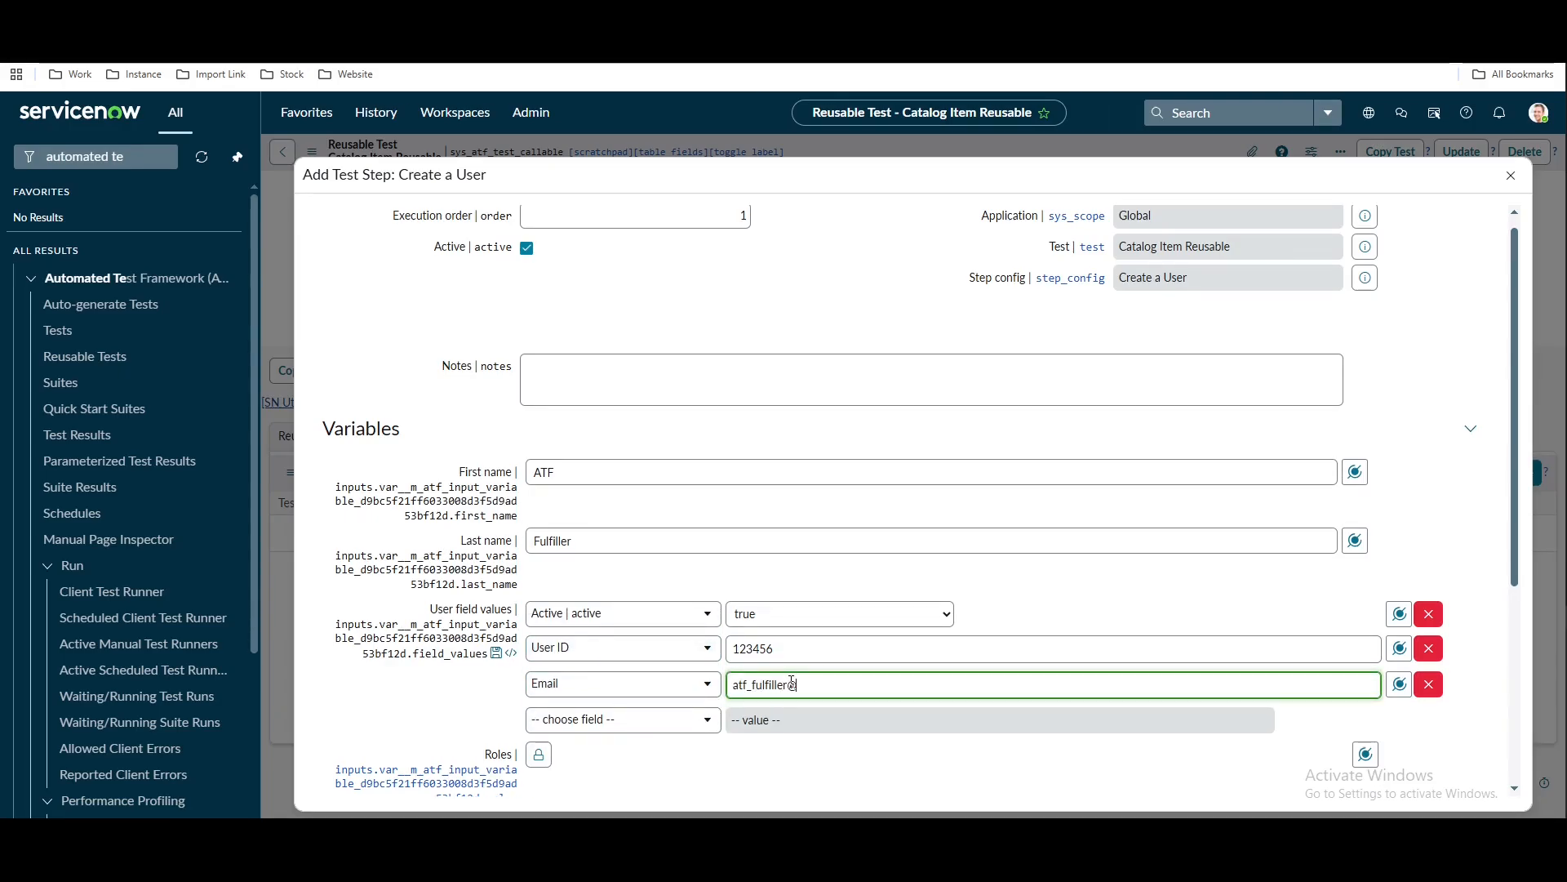
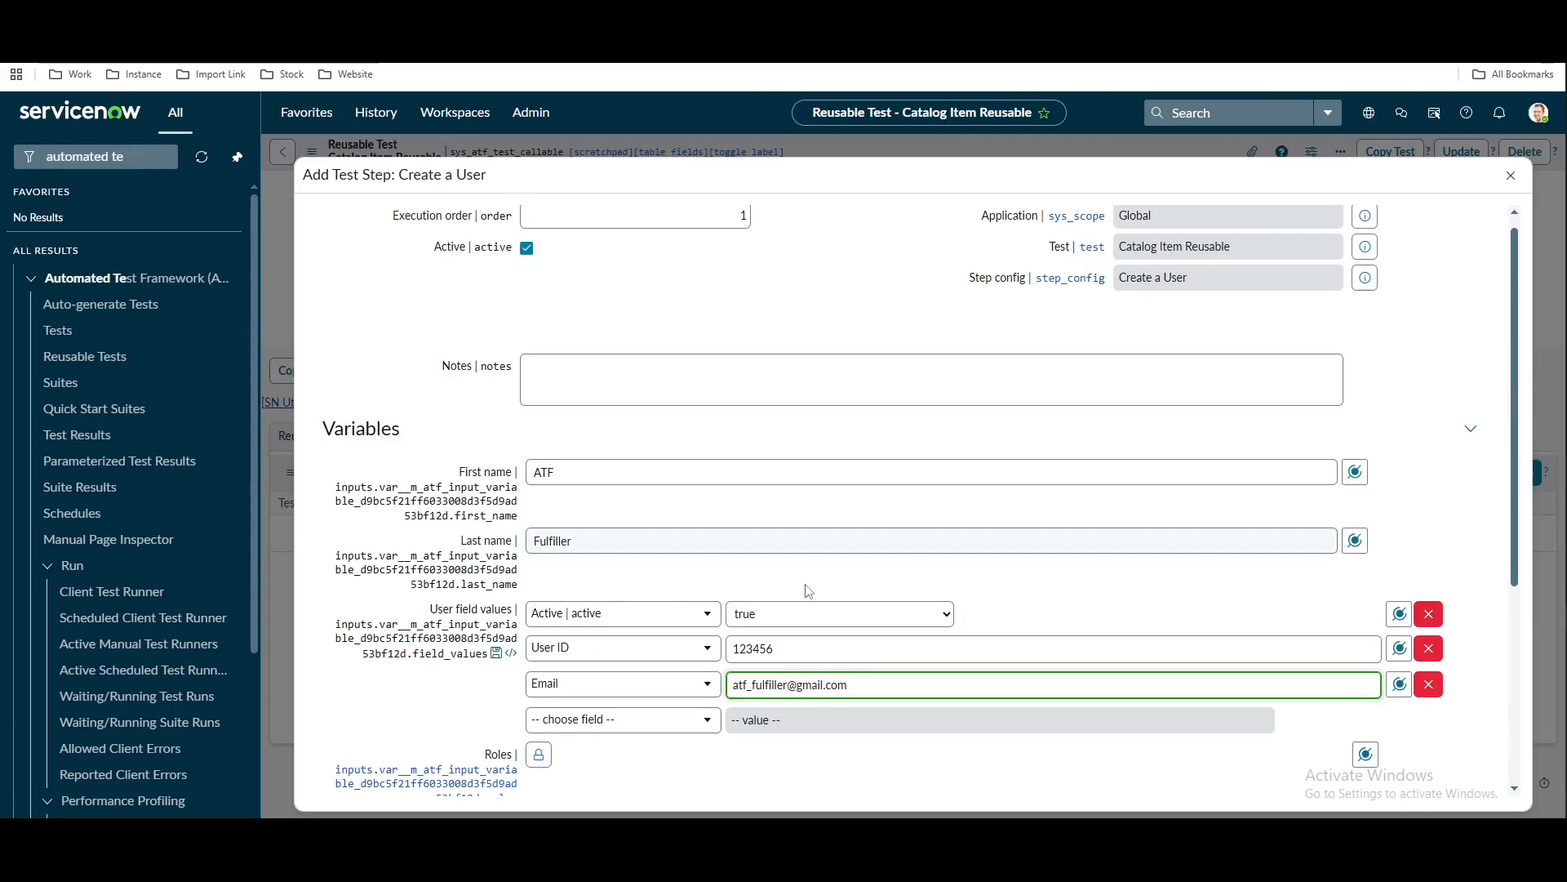
Fill Groups with the Reusable Inputs > Groups data pill and submit the step
{"action": "scroll", "coordinate": [808, 590], "scroll_direction": "down", "scroll_amount": 4}
{"action": "left_click", "coordinate": [538, 501]}
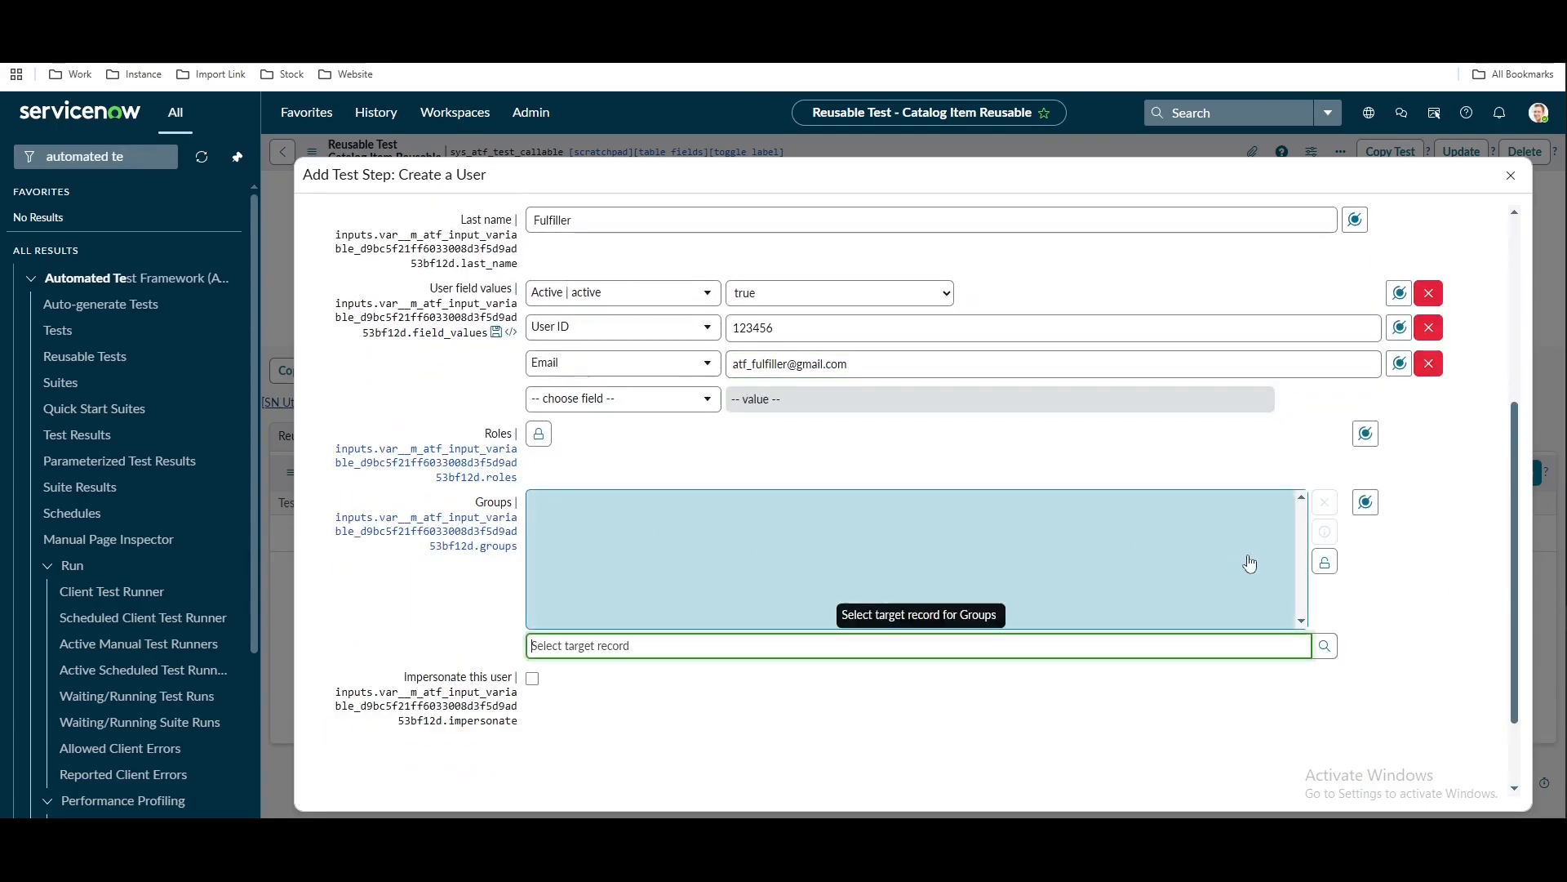
{"action": "left_click", "coordinate": [1366, 501]}
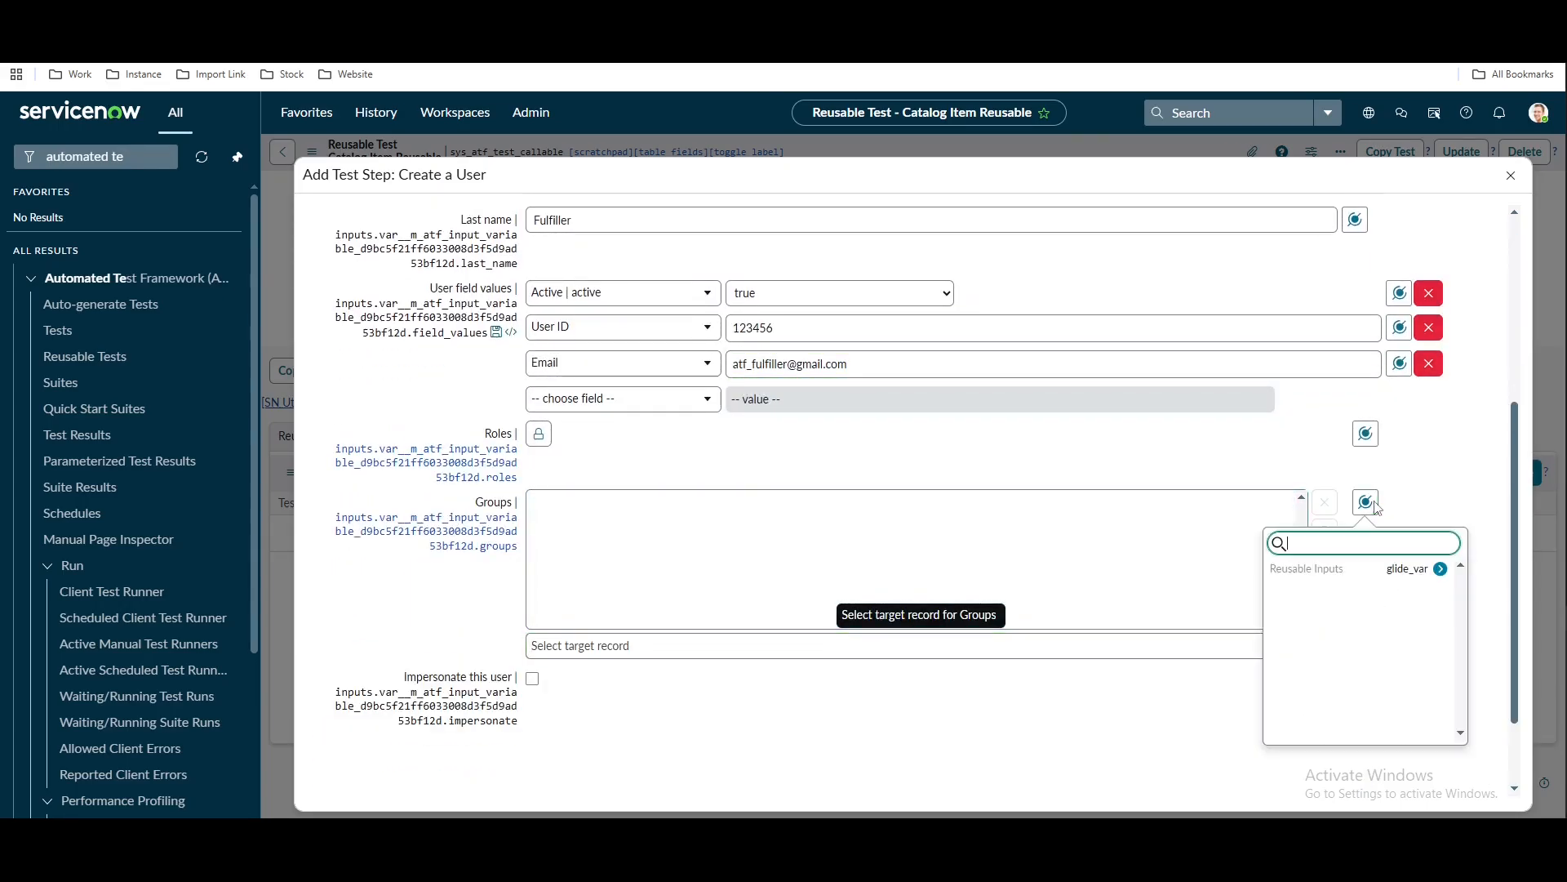
{"action": "left_click", "coordinate": [1438, 570]}
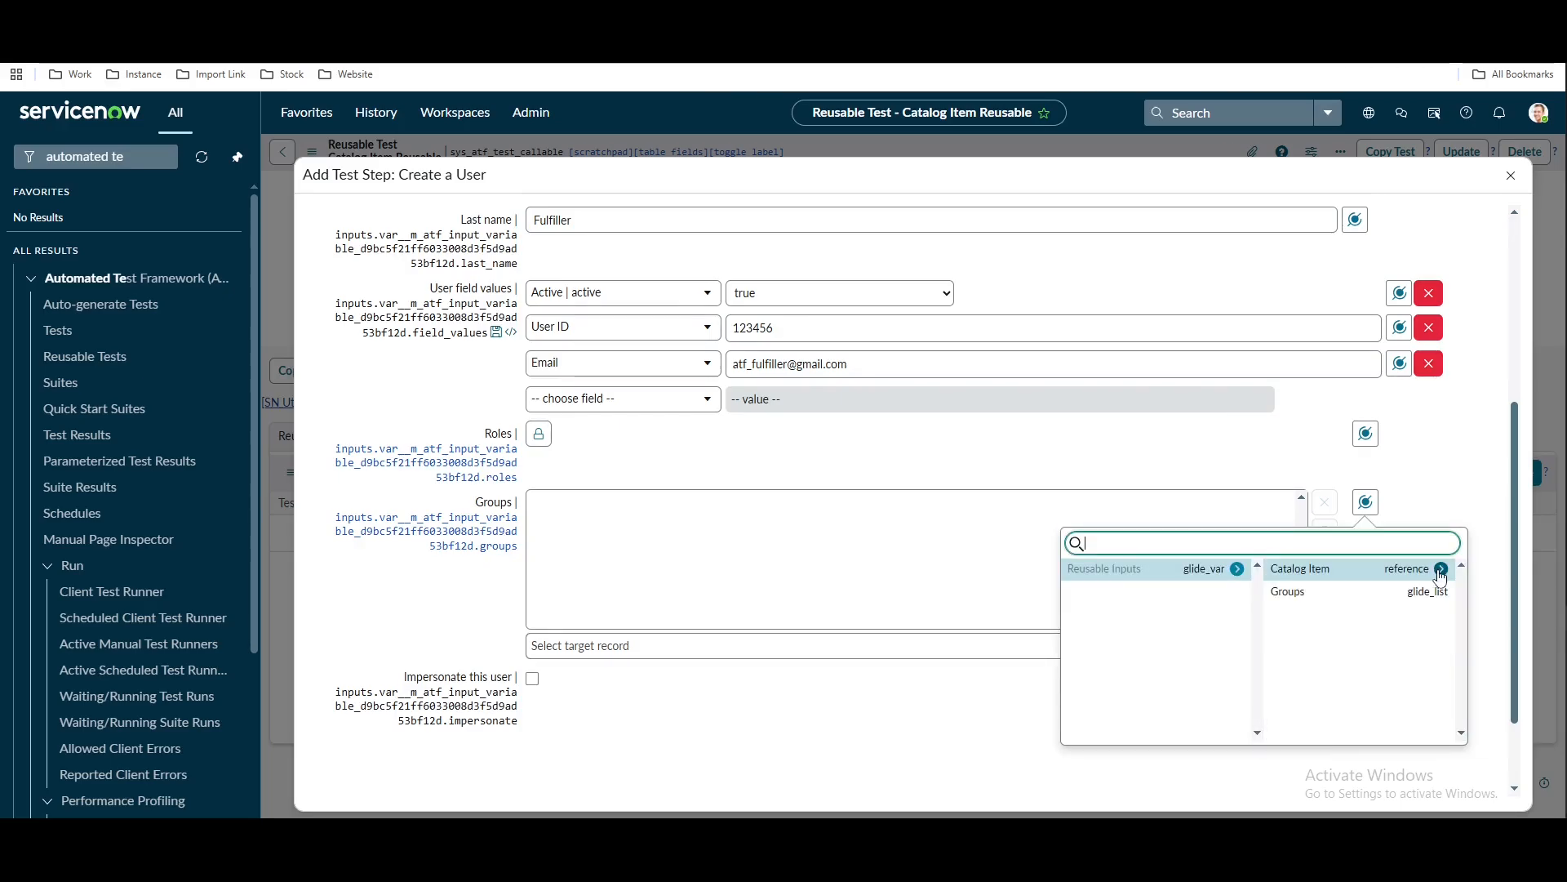
{"action": "left_click", "coordinate": [1290, 592]}
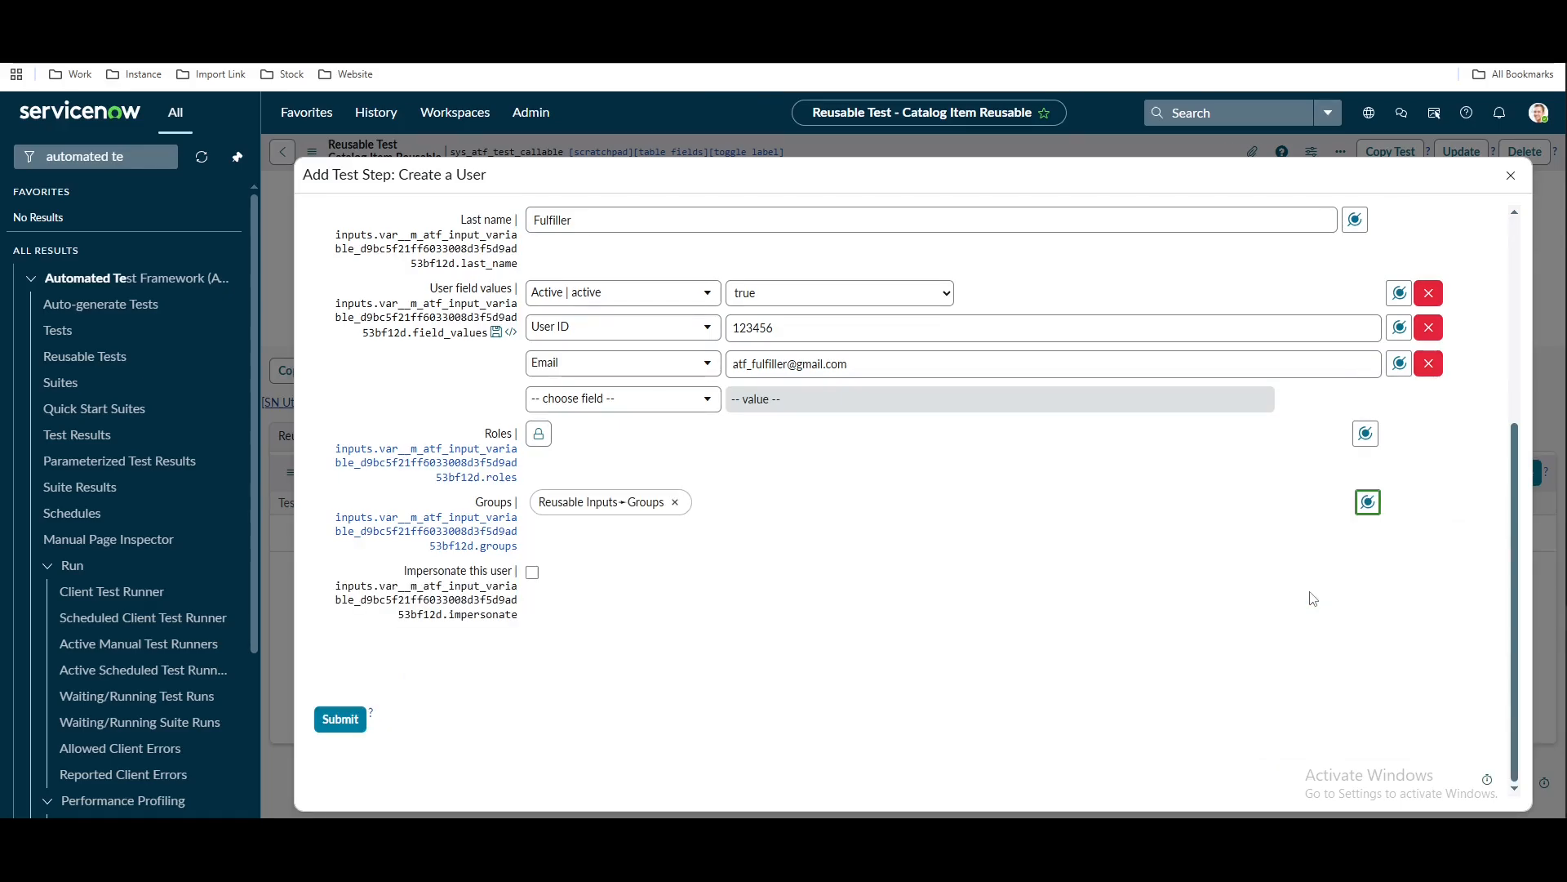
{"action": "left_click", "coordinate": [340, 729]}
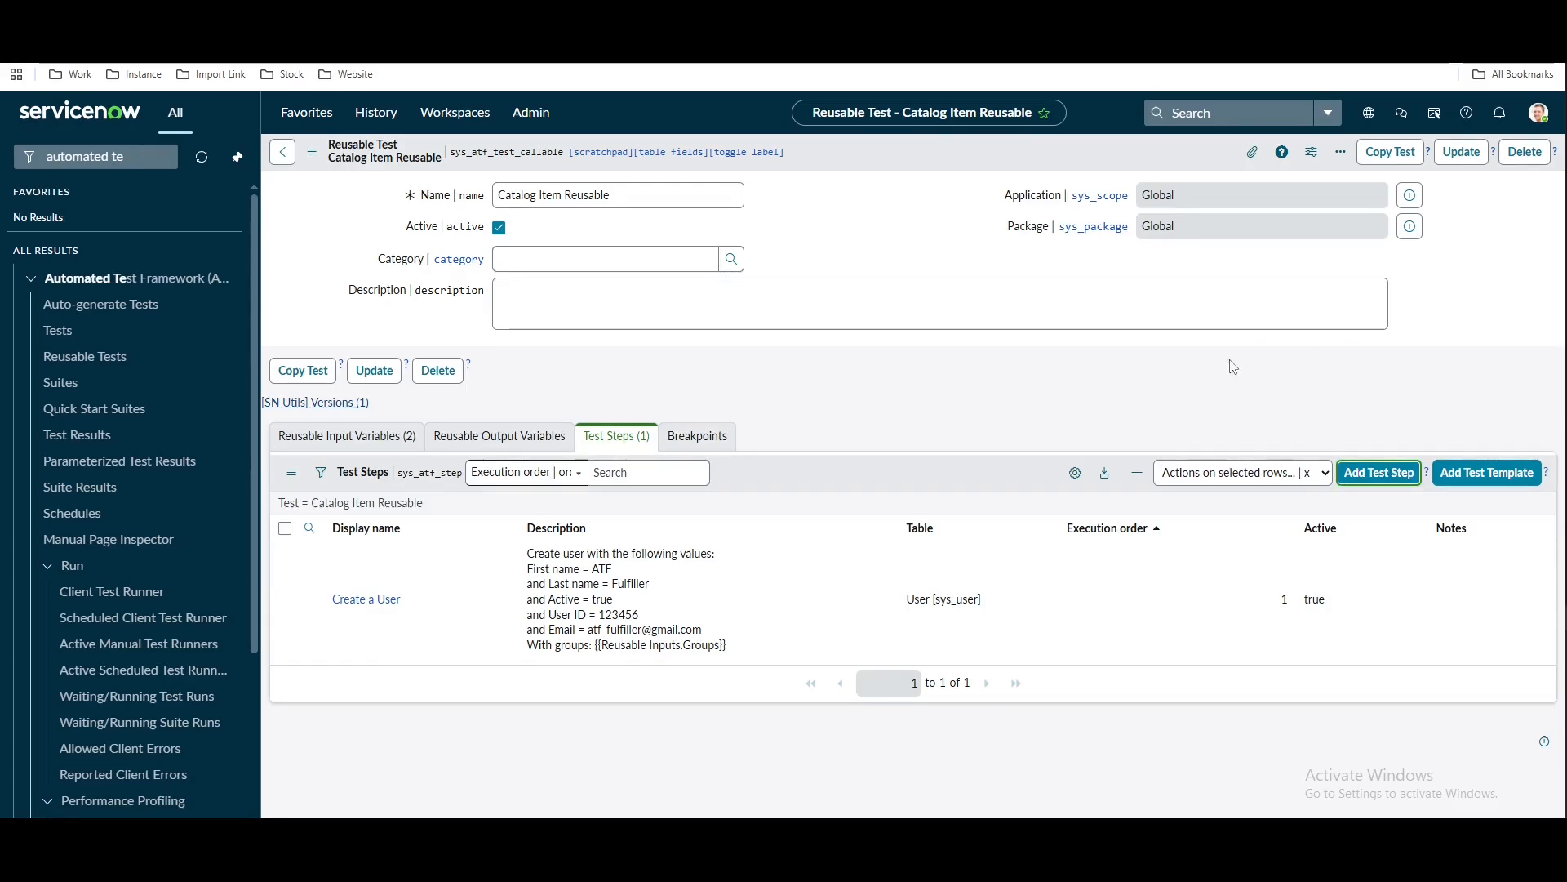
Add another Create a User step for a user named ATF Requester
{"action": "key", "text": "Return"}
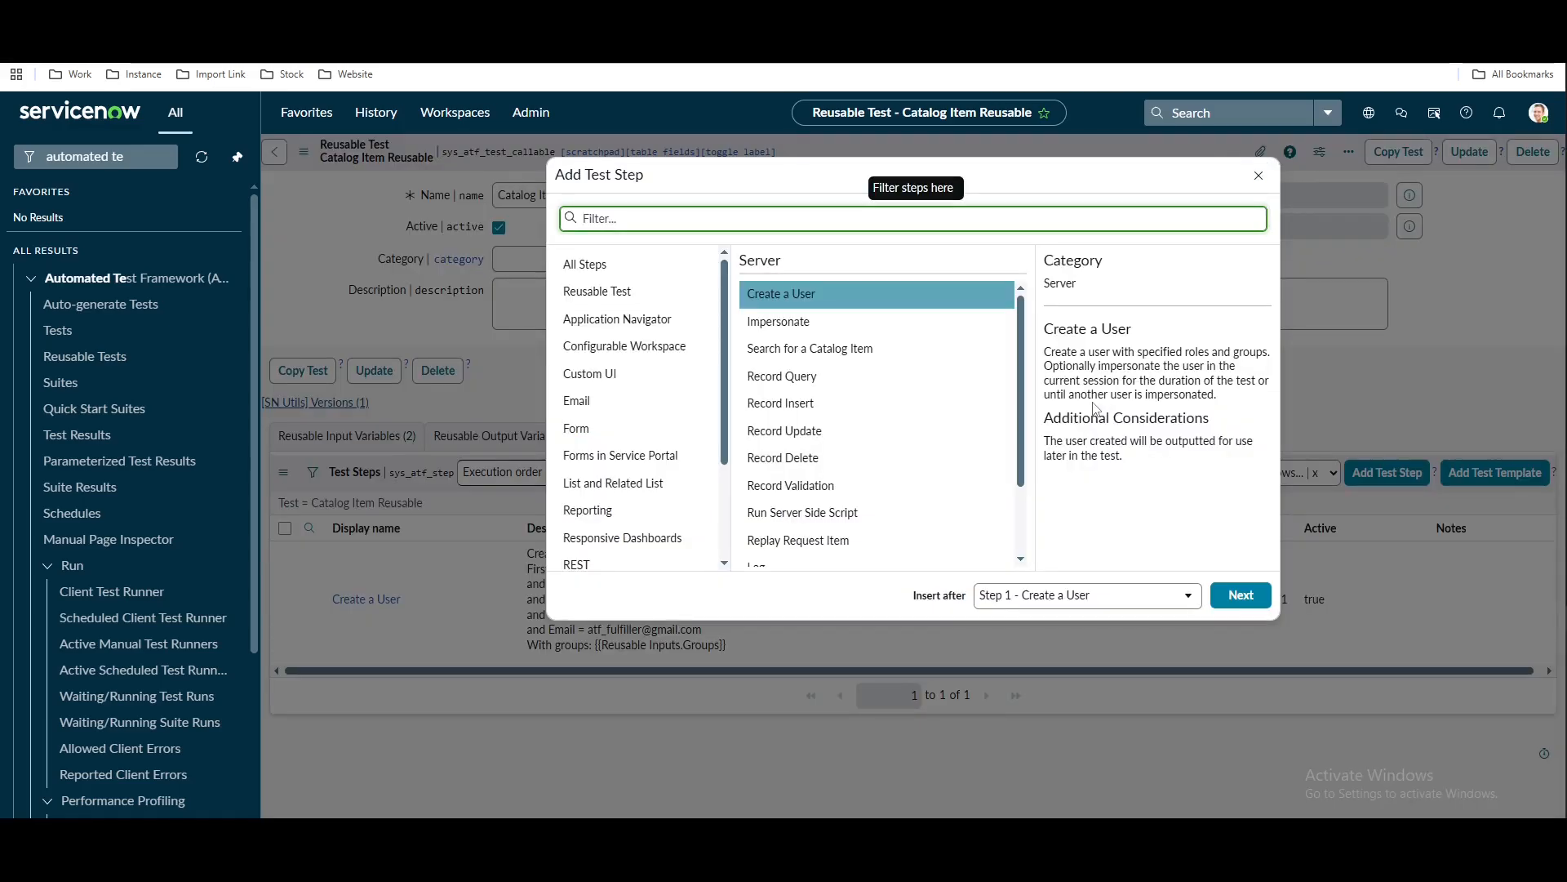
{"action": "left_click", "coordinate": [1239, 604]}
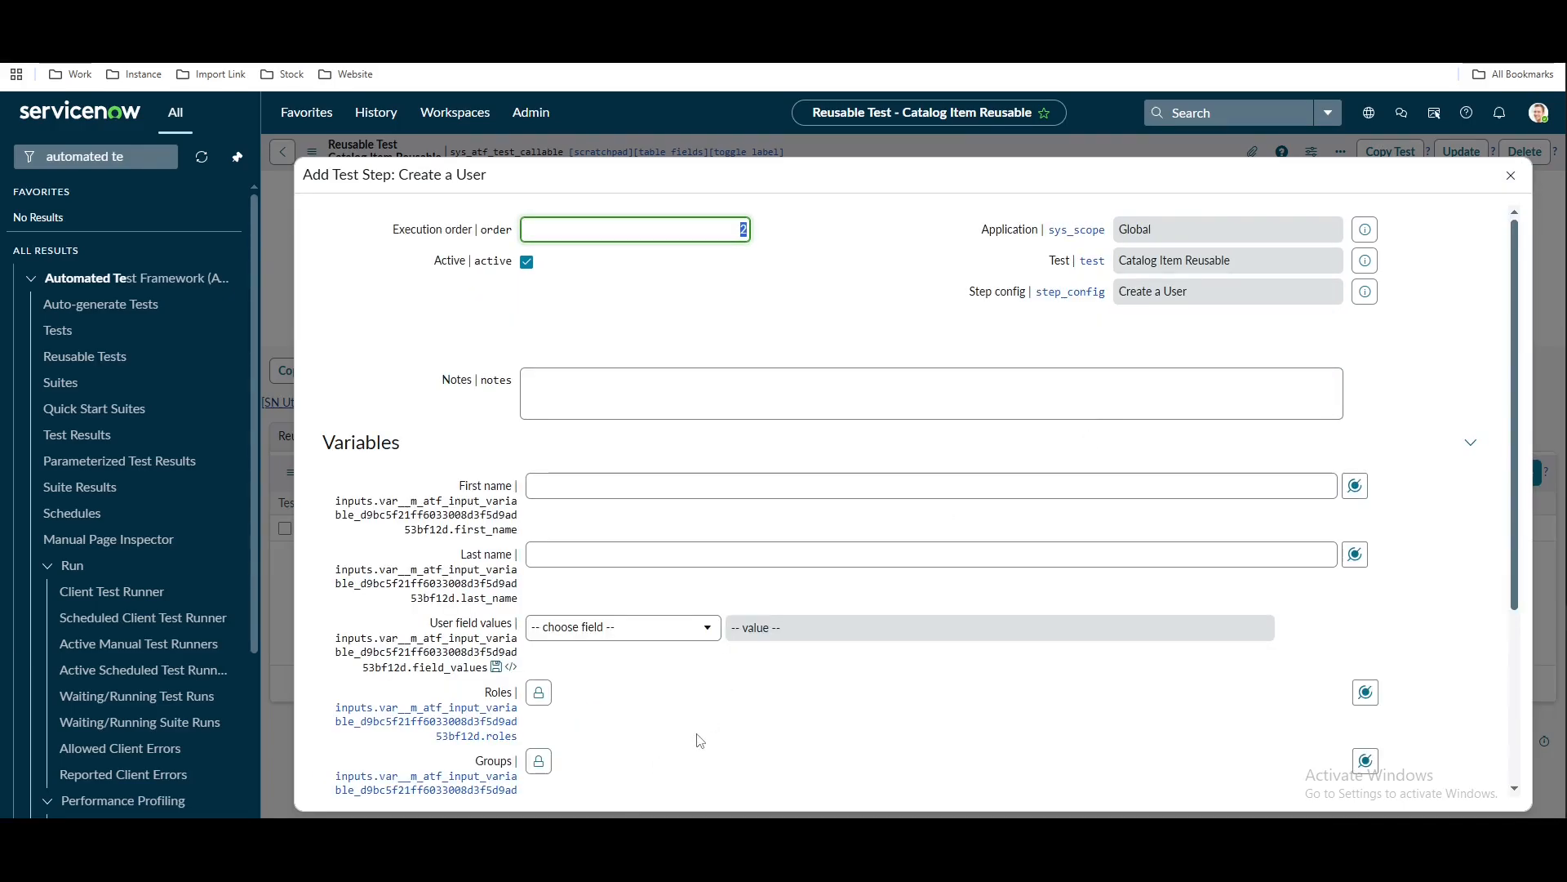
{"action": "scroll", "coordinate": [700, 741], "scroll_direction": "down", "scroll_amount": 1}
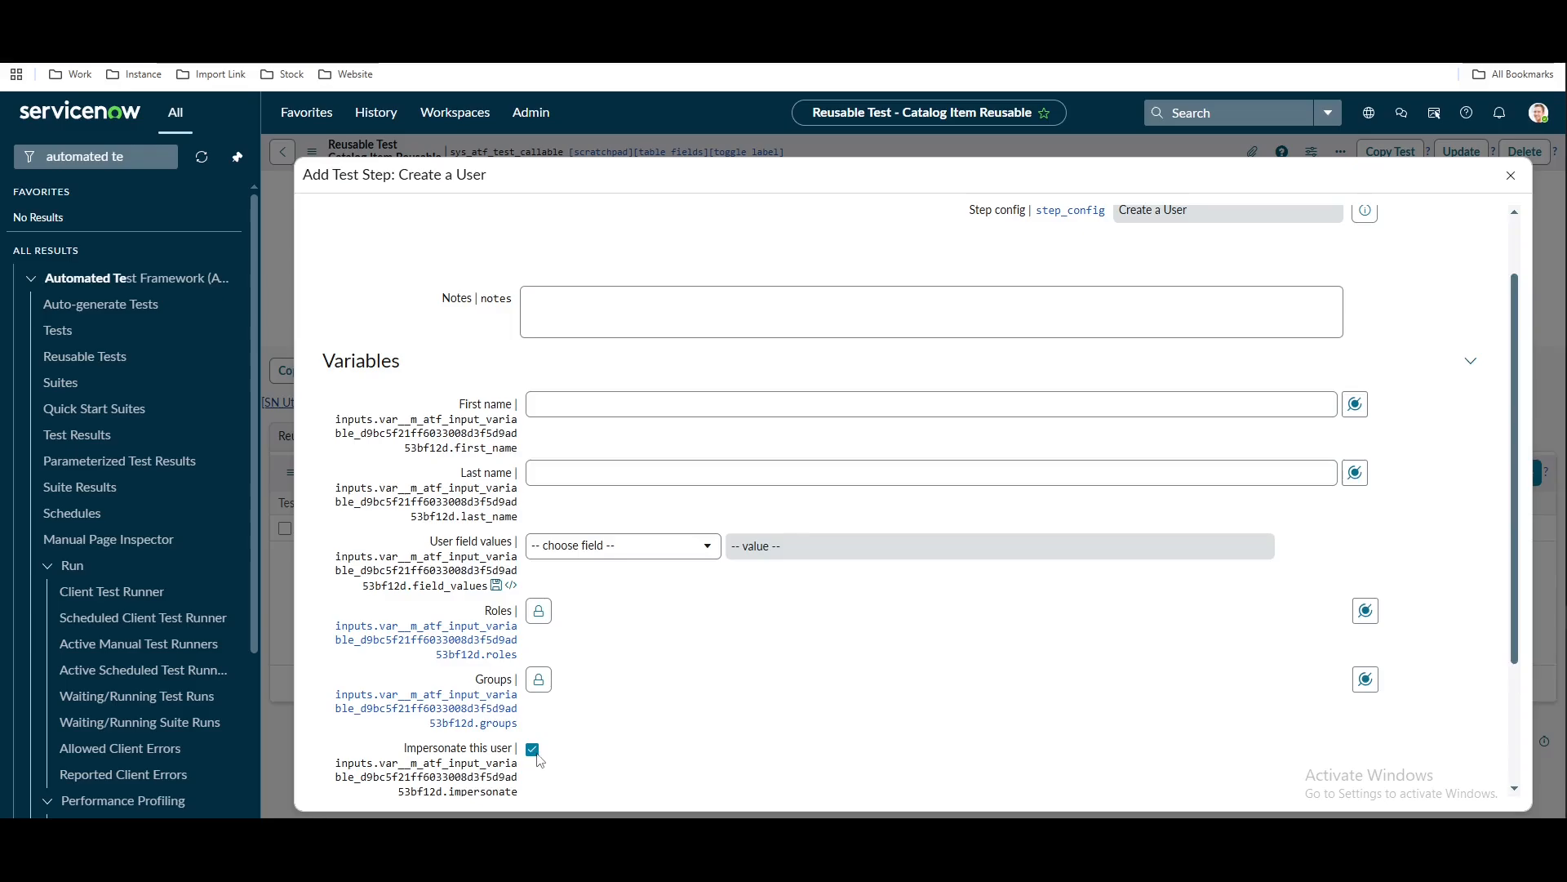
{"action": "left_click", "coordinate": [599, 397]}
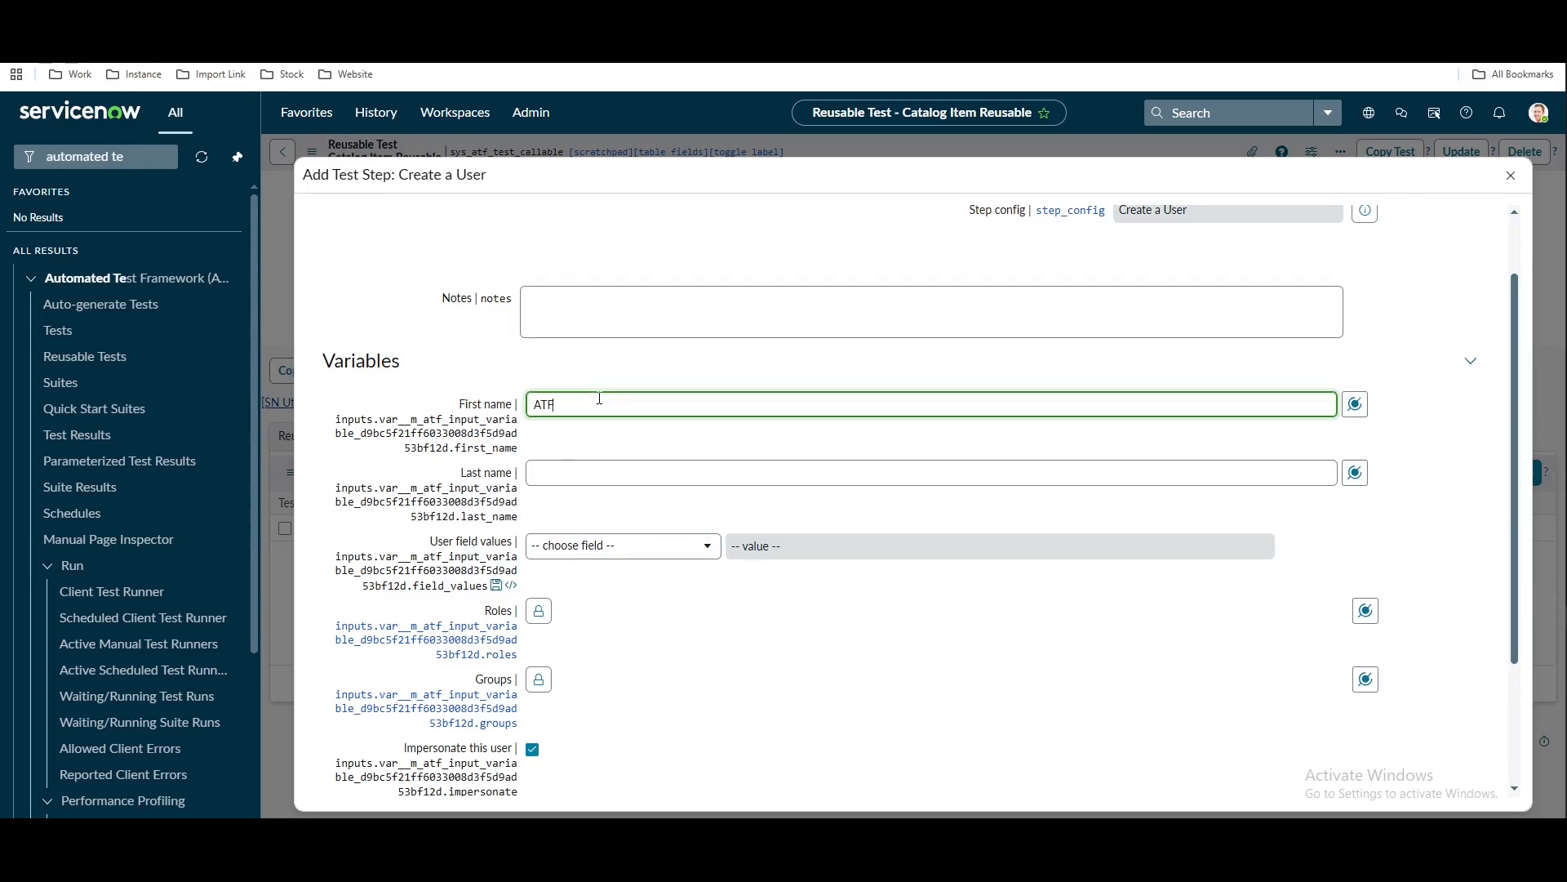
{"action": "left_click", "coordinate": [575, 465]}
{"action": "type", "text": "Request"}
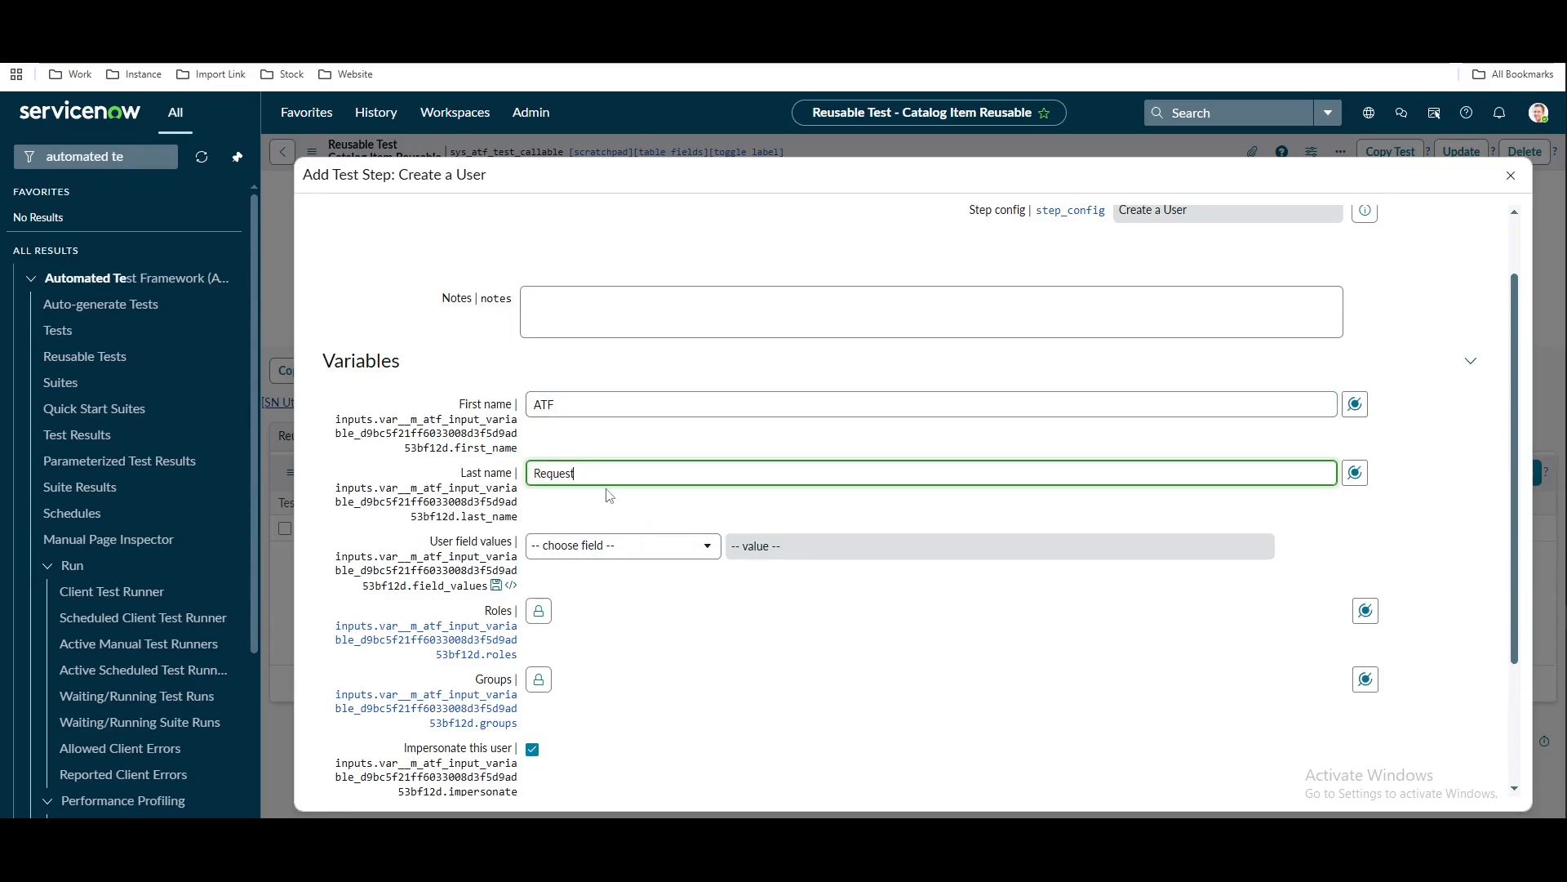
{"action": "type", "text": "er"}
Give the requester user the itil role
{"action": "left_click", "coordinate": [541, 612]}
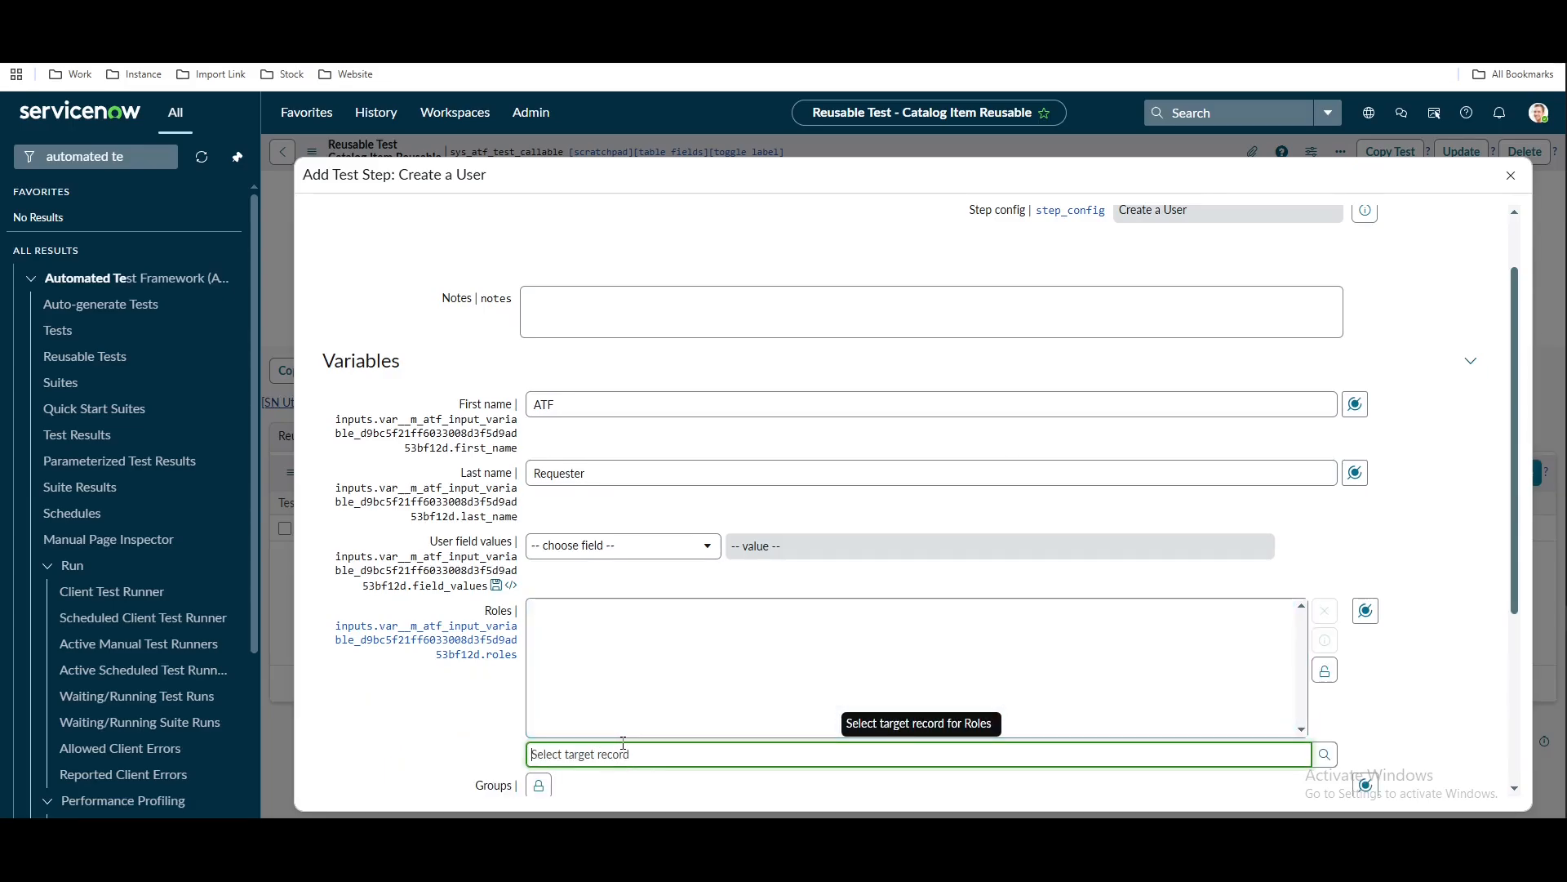
{"action": "type", "text": "itil"}
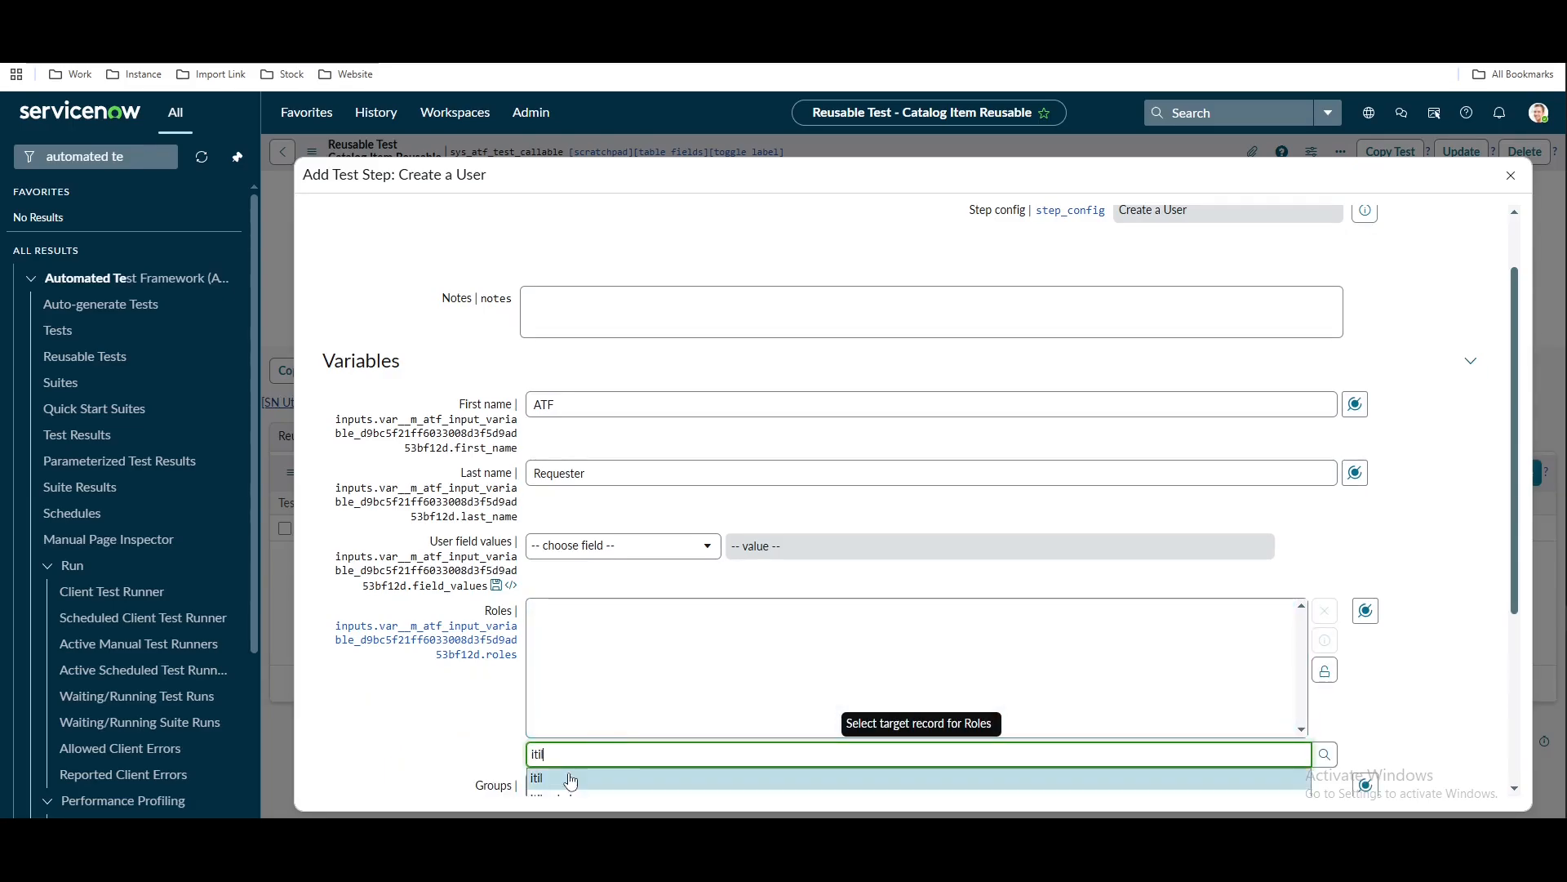
{"action": "left_click", "coordinate": [570, 781]}
{"action": "scroll", "coordinate": [434, 694], "scroll_direction": "down", "scroll_amount": 2}
{"action": "left_click", "coordinate": [665, 384]}
{"action": "left_click", "coordinate": [570, 456]}
{"action": "left_click", "coordinate": [675, 416]}
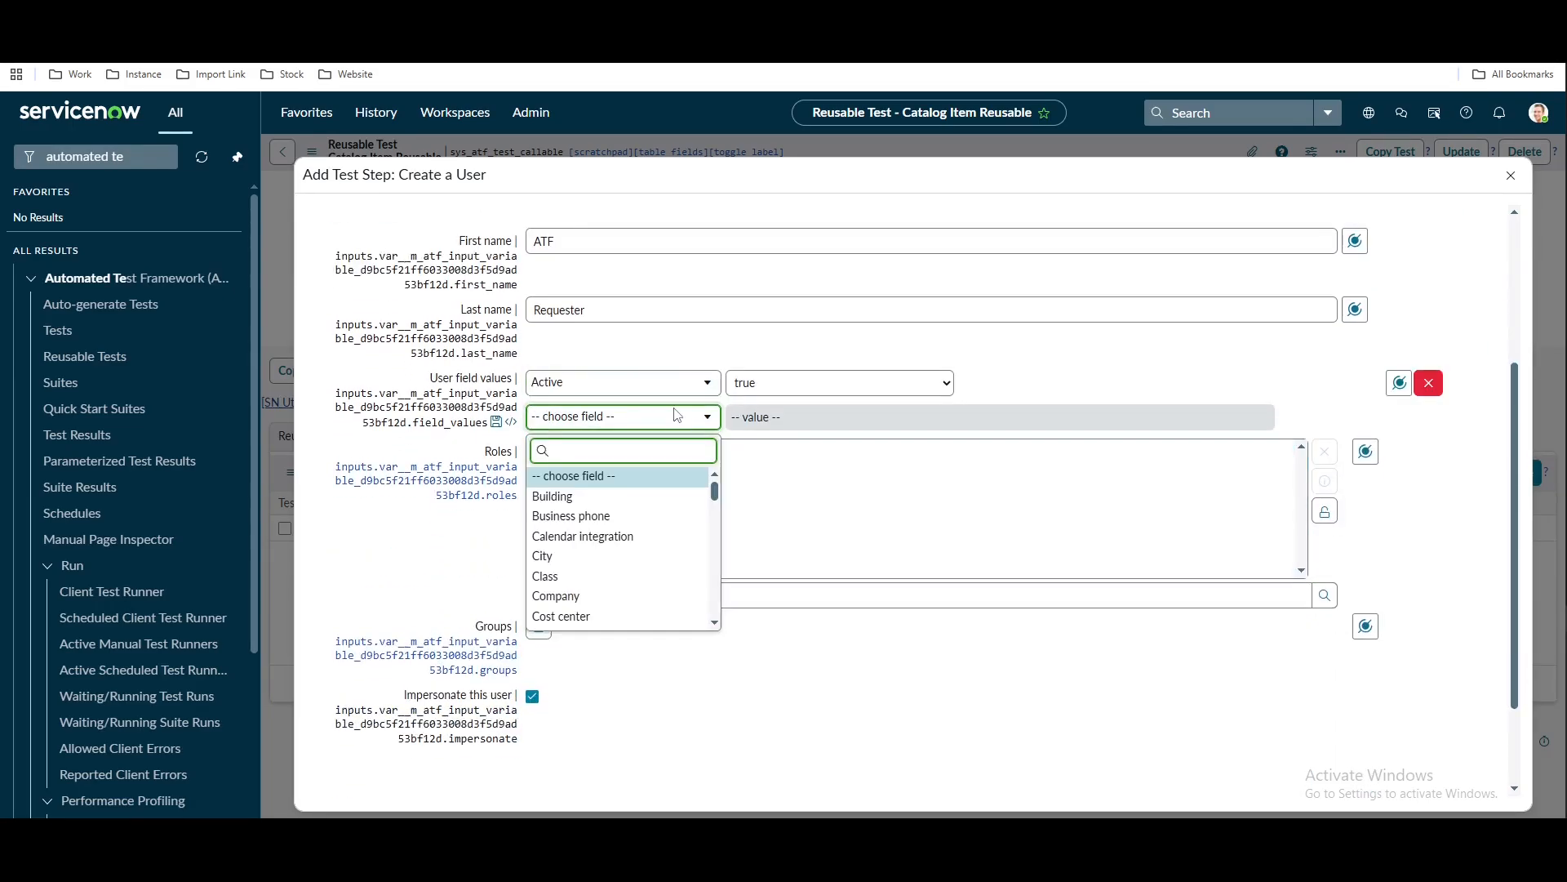
{"action": "type", "text": "user"}
{"action": "key", "text": "Down"}
{"action": "key", "text": "Return"}
{"action": "type", "text": "78945"}
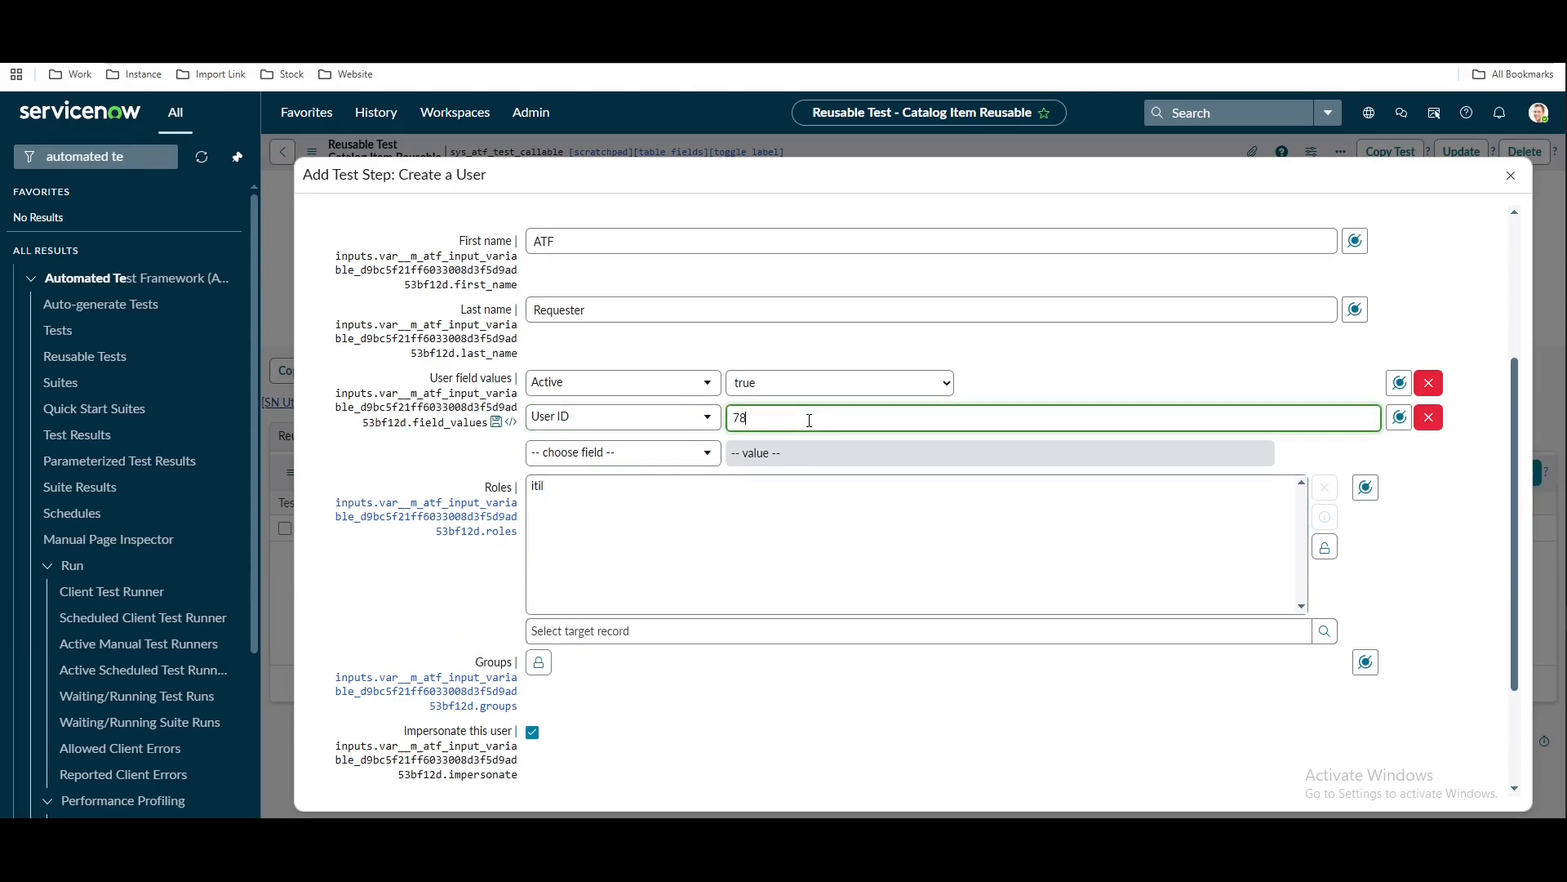
{"action": "left_click", "coordinate": [653, 453]}
{"action": "type", "text": "email"}
{"action": "key", "text": "Return"}
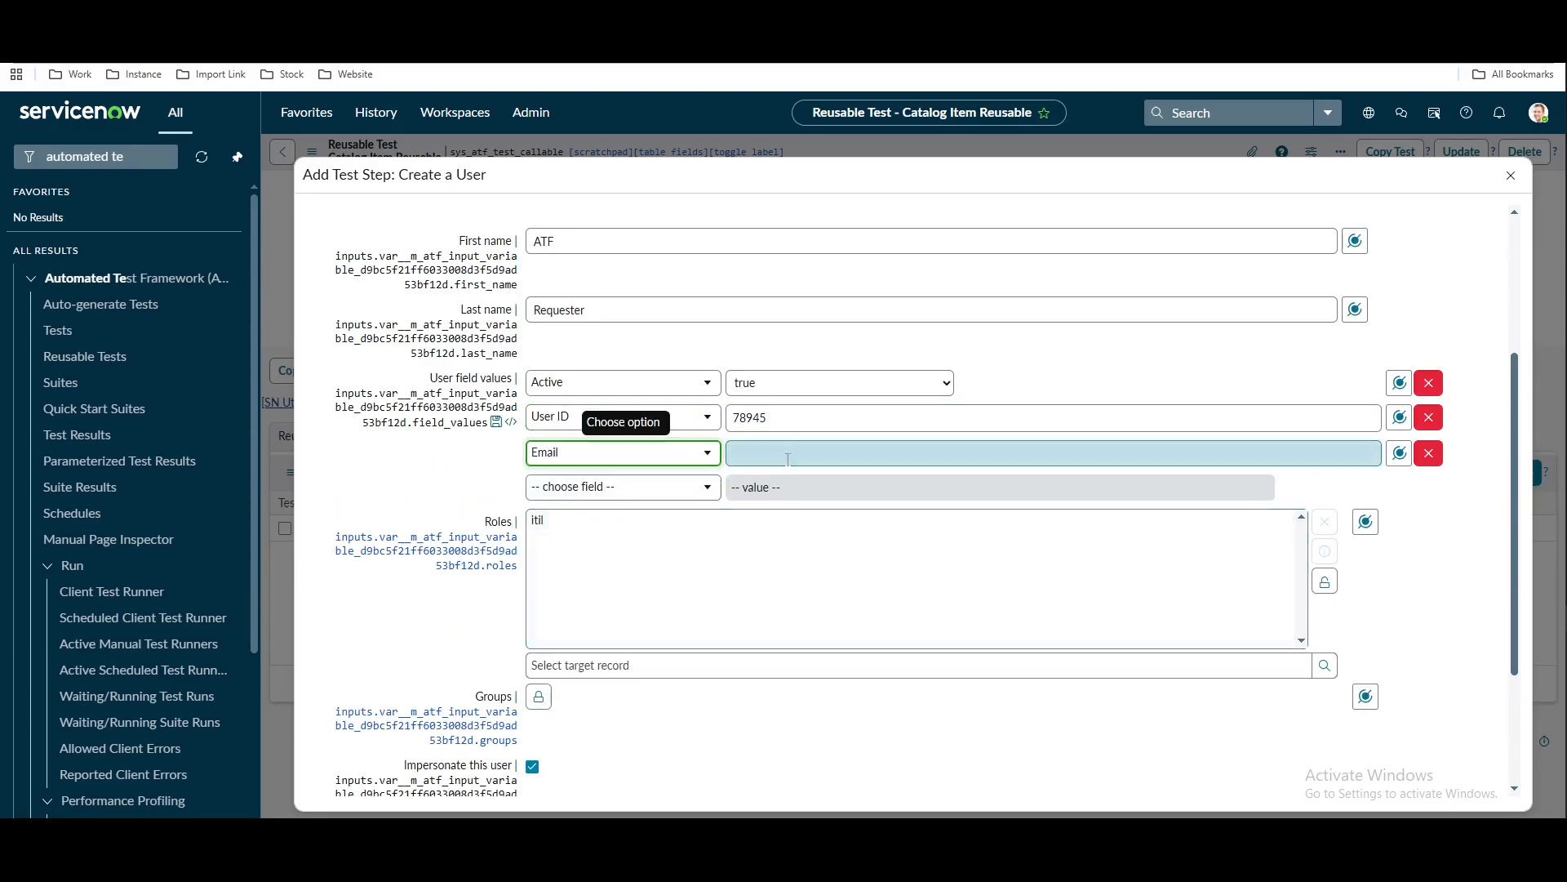
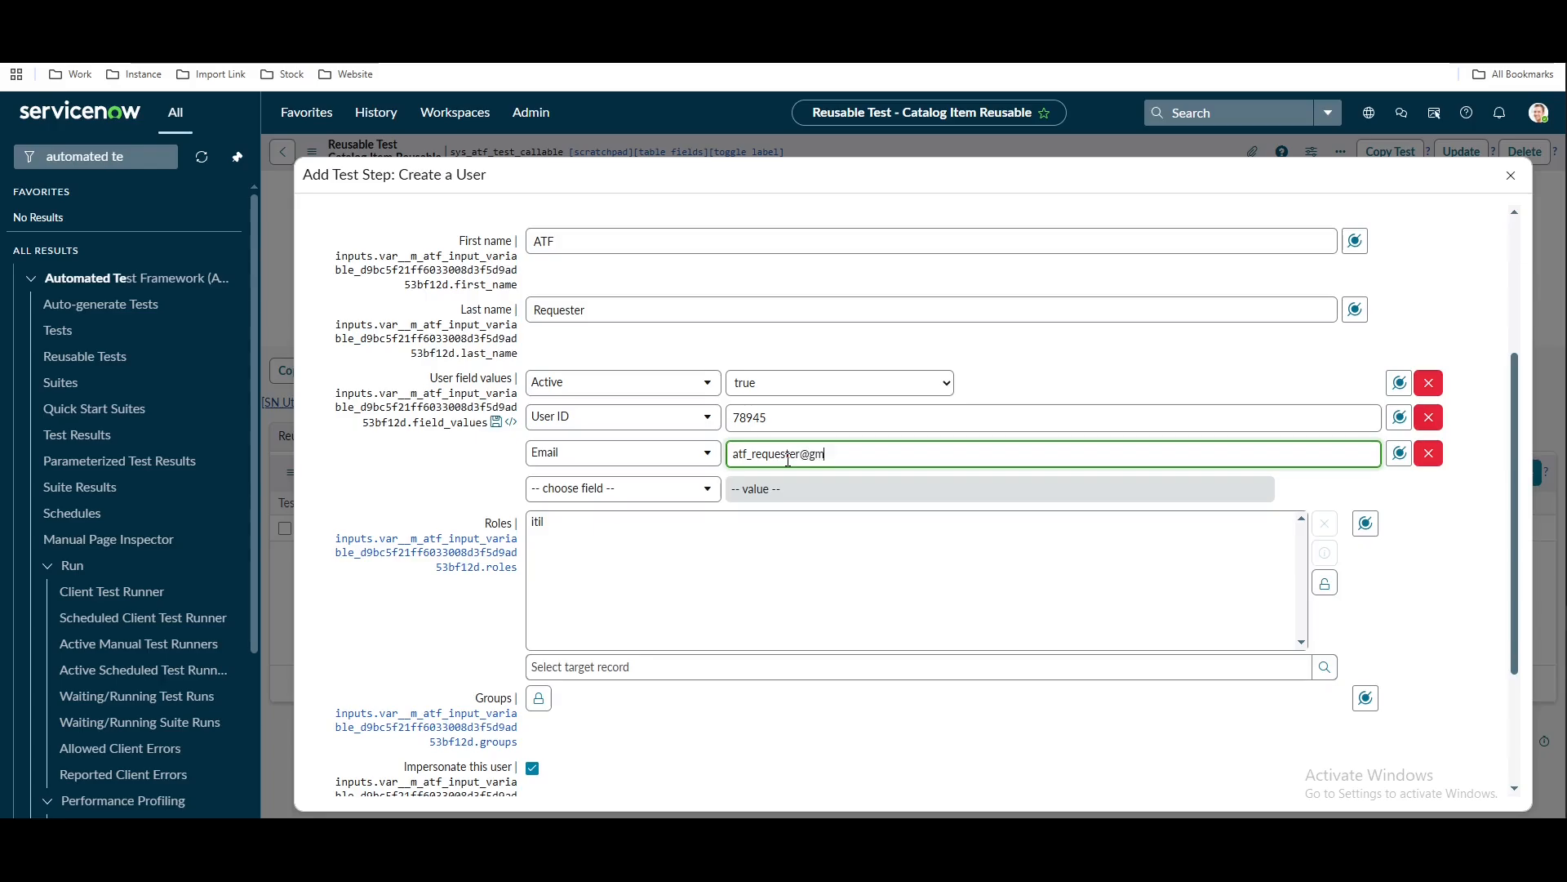
{"action": "left_click", "coordinate": [425, 486]}
Submit the requester Create a User step and check the task list in the notes
{"action": "scroll", "coordinate": [425, 485], "scroll_direction": "down", "scroll_amount": 3}
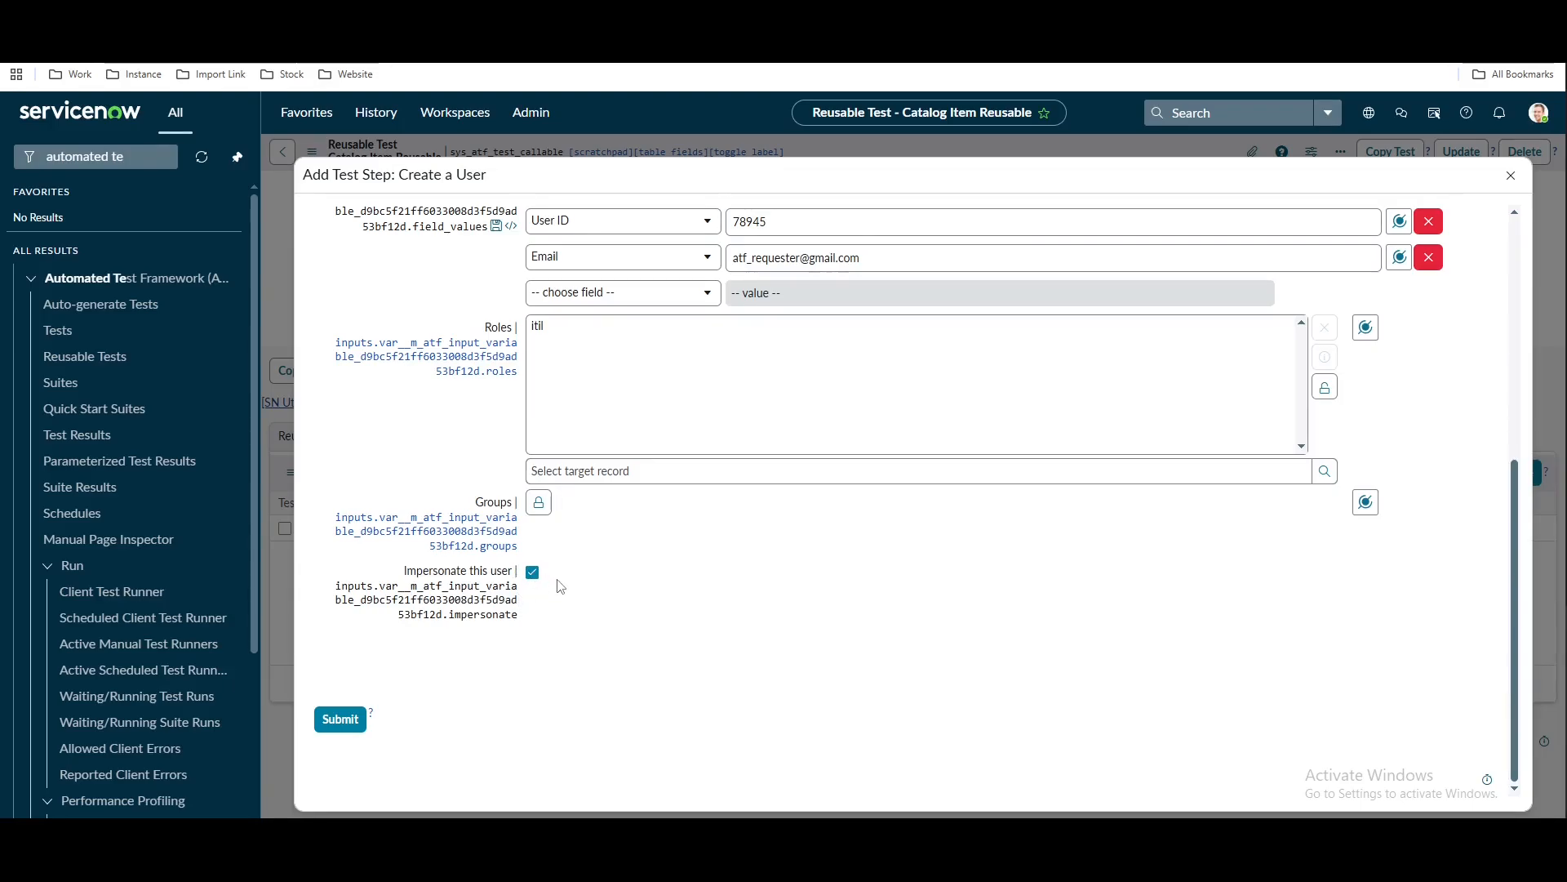
{"action": "left_click", "coordinate": [338, 720]}
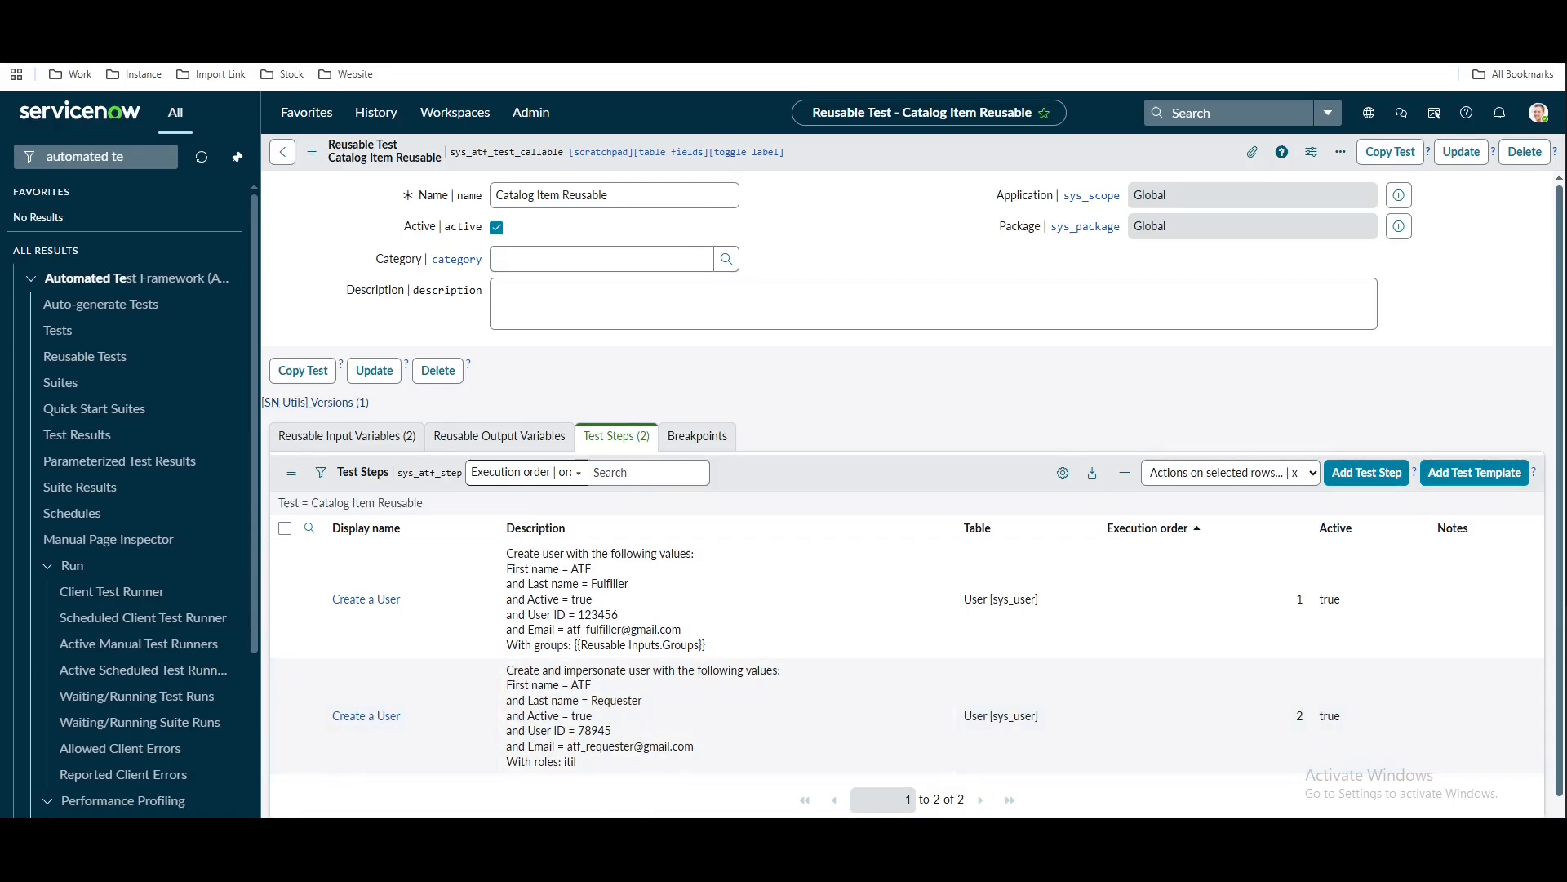
{"action": "key", "text": "alt+Tab"}
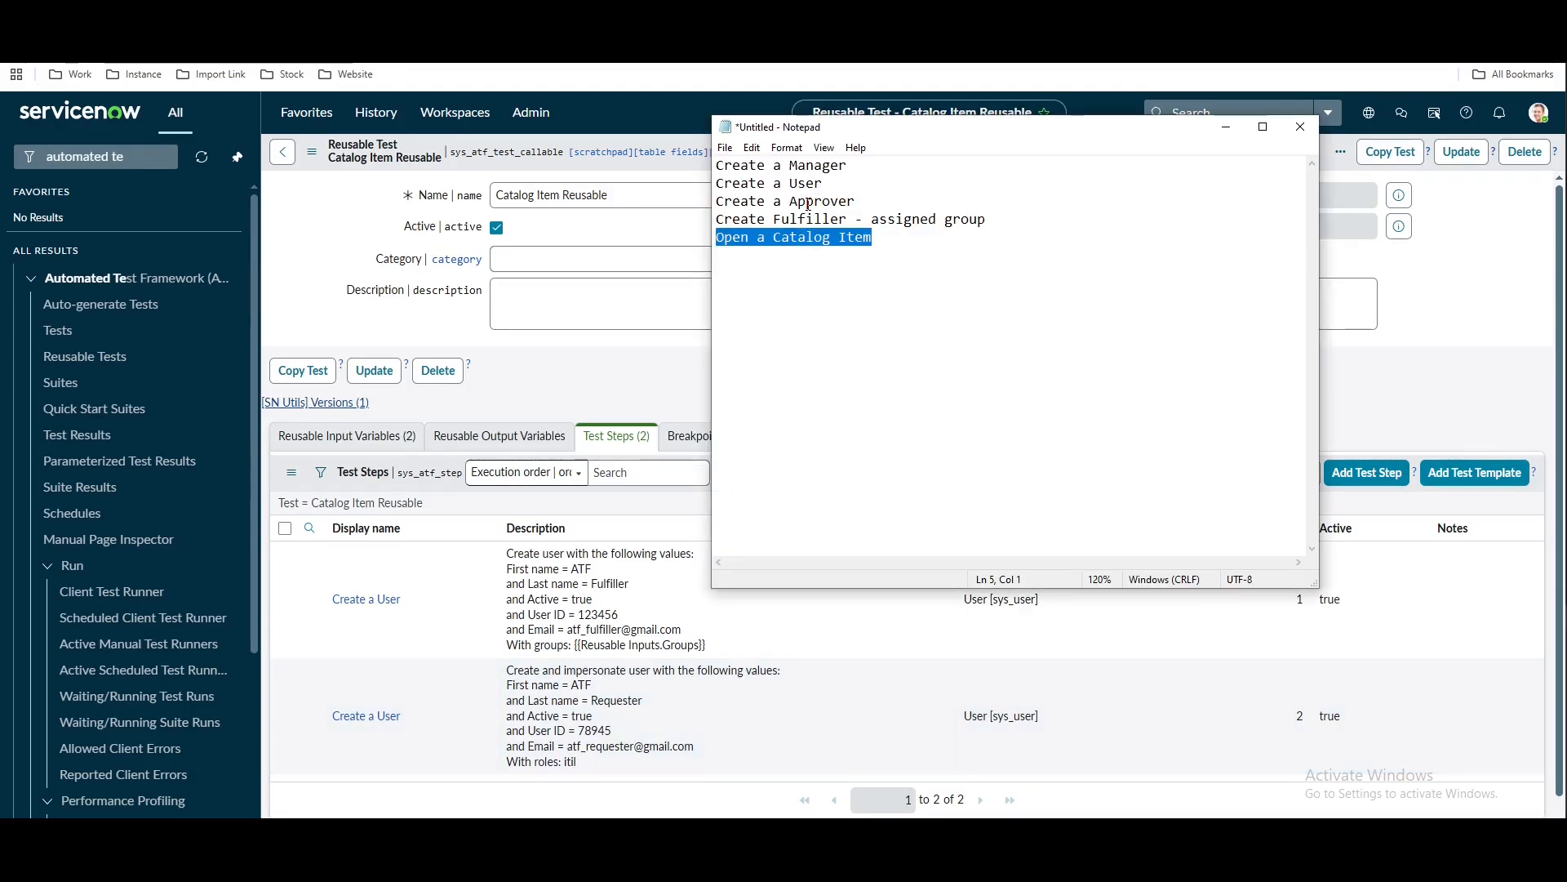
Back on Catalog Item Reusable, pick Open a Catalog Item (SP) from Service Catalog in Service Portal
{"action": "left_click", "coordinate": [662, 381]}
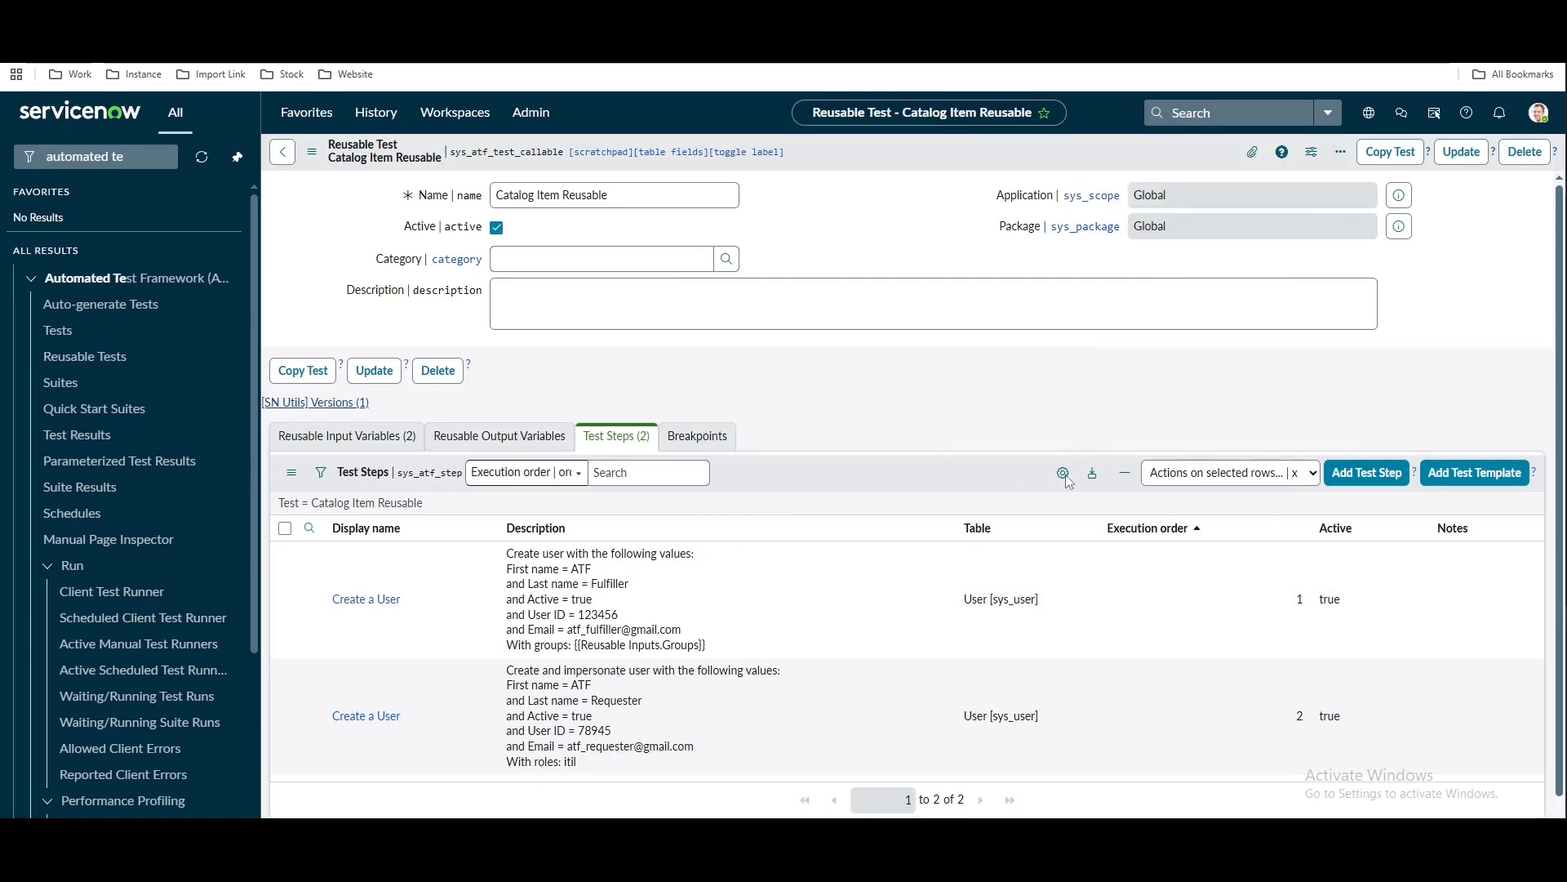
{"action": "left_click", "coordinate": [1354, 478]}
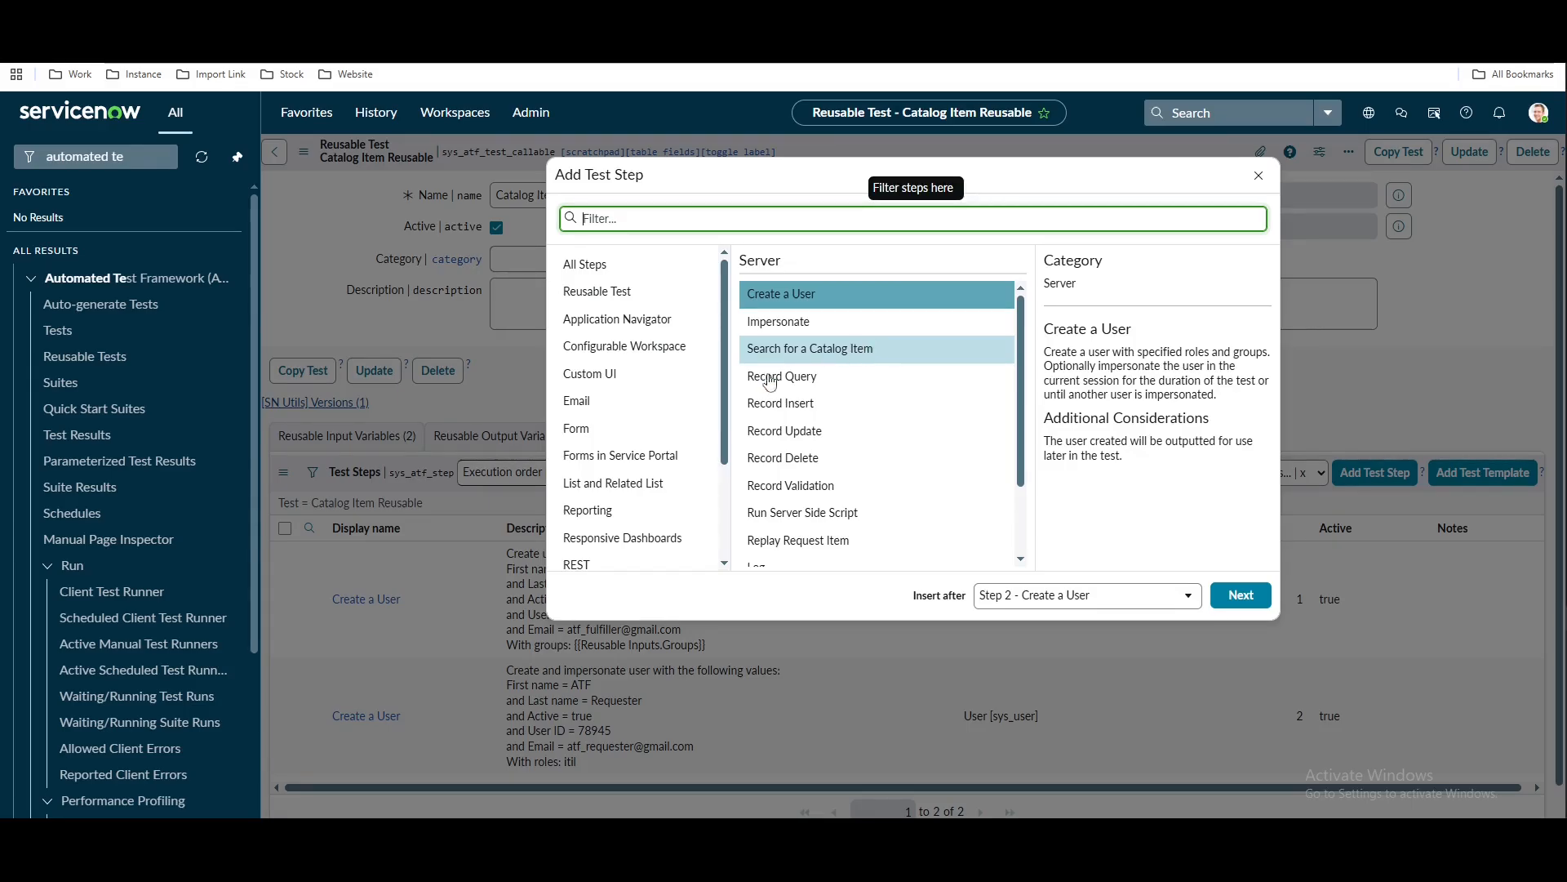
{"action": "scroll", "coordinate": [641, 516], "scroll_direction": "down", "scroll_amount": 3}
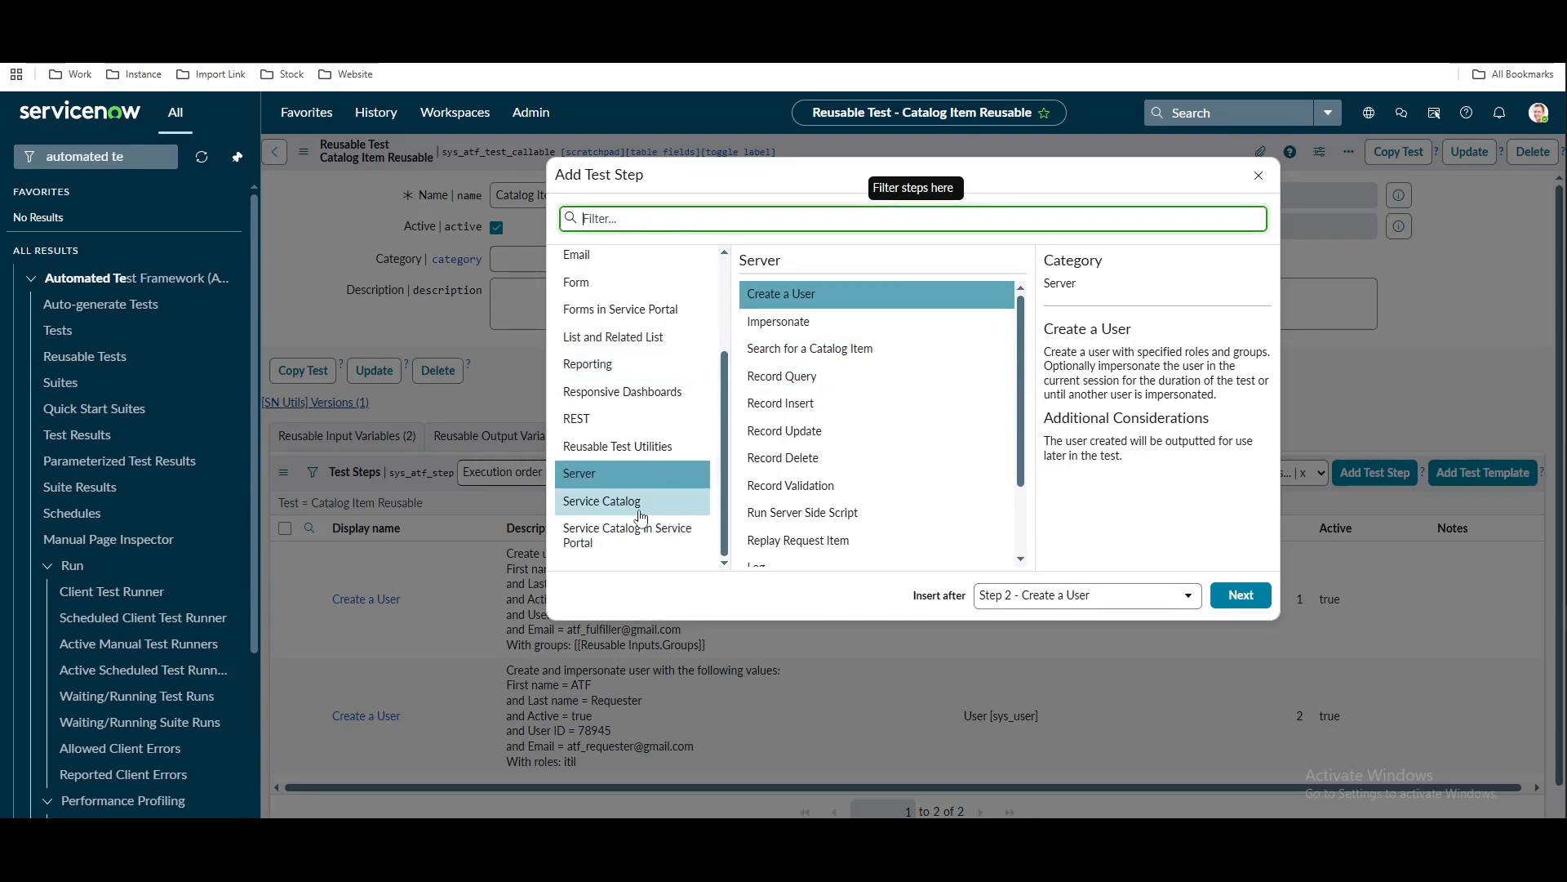
{"action": "left_click", "coordinate": [641, 534]}
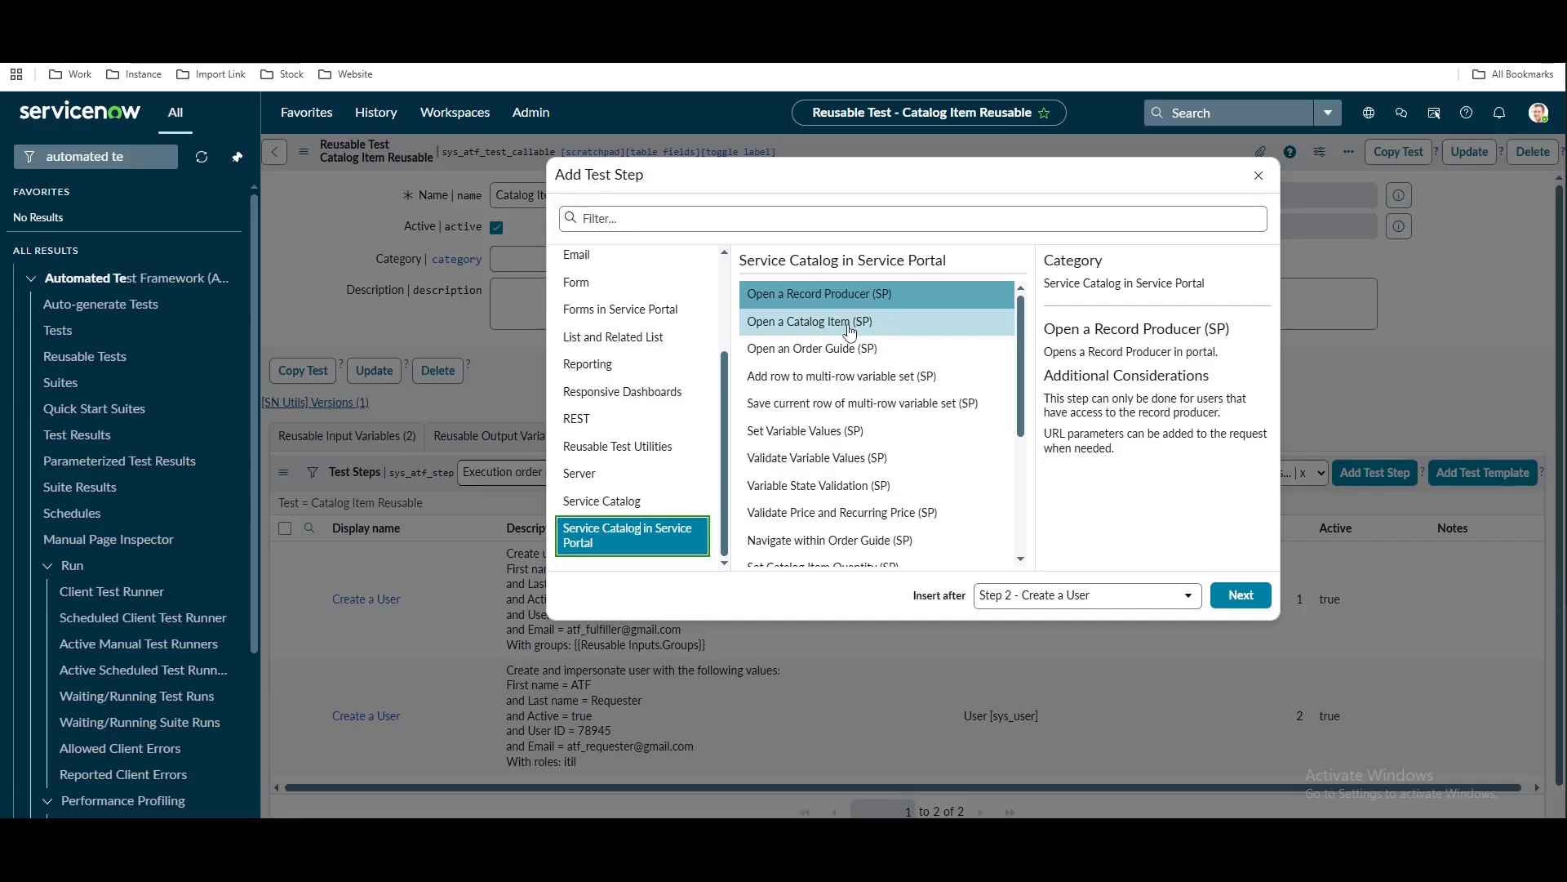
{"action": "left_click", "coordinate": [850, 327]}
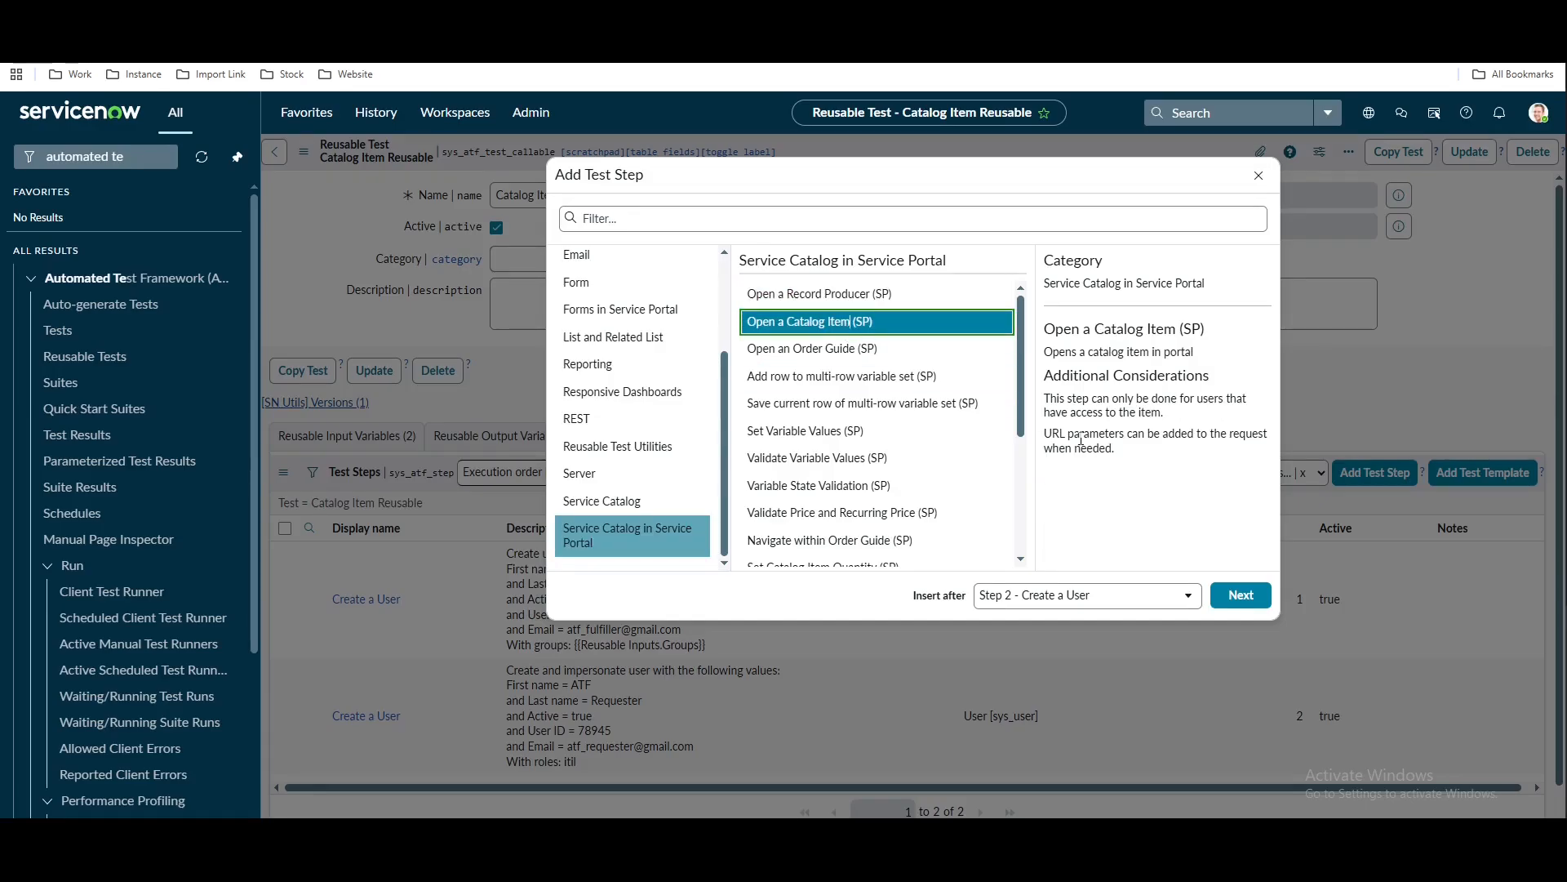
{"action": "left_click", "coordinate": [1240, 596]}
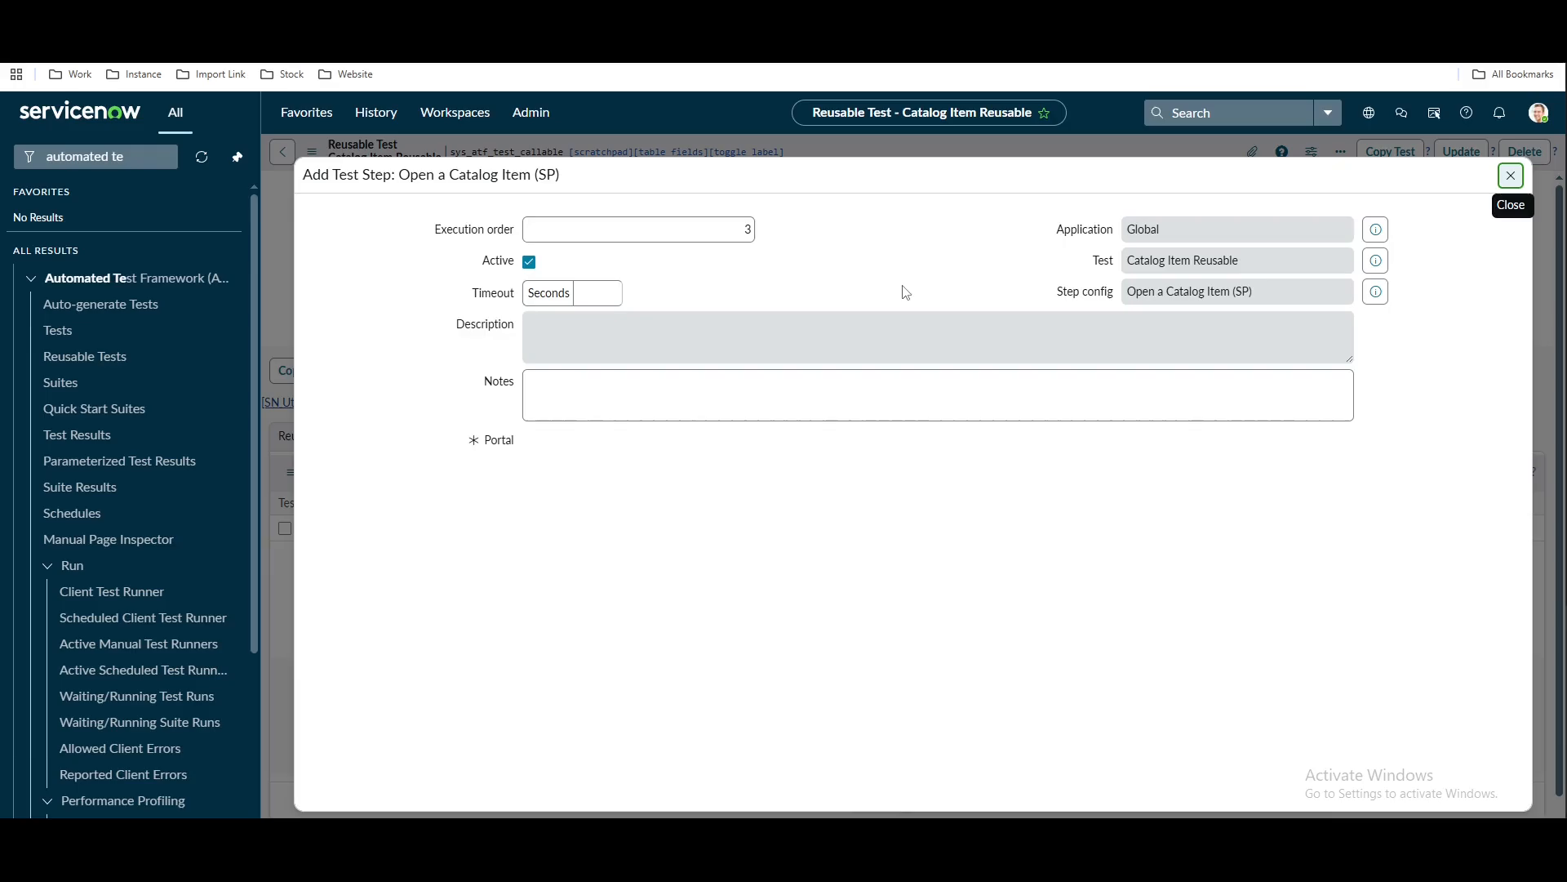
Set the Service Portal step's Catalog Item to the Reusable Inputs > Catalog Item pill and submit it
{"action": "left_click", "coordinate": [756, 501]}
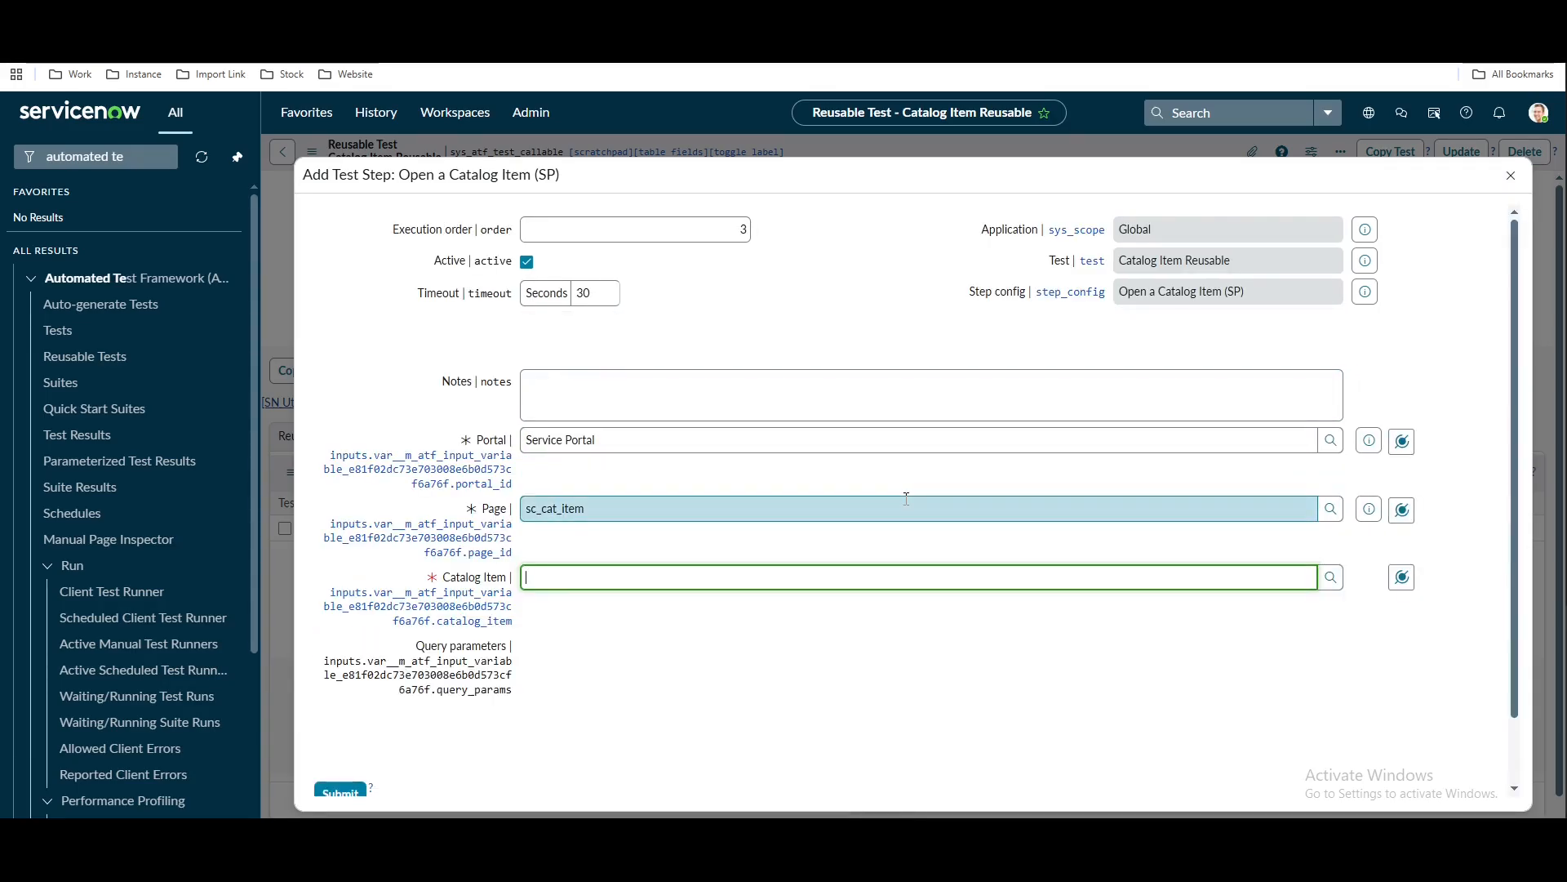
{"action": "left_click", "coordinate": [1401, 577]}
{"action": "left_click", "coordinate": [1416, 385]}
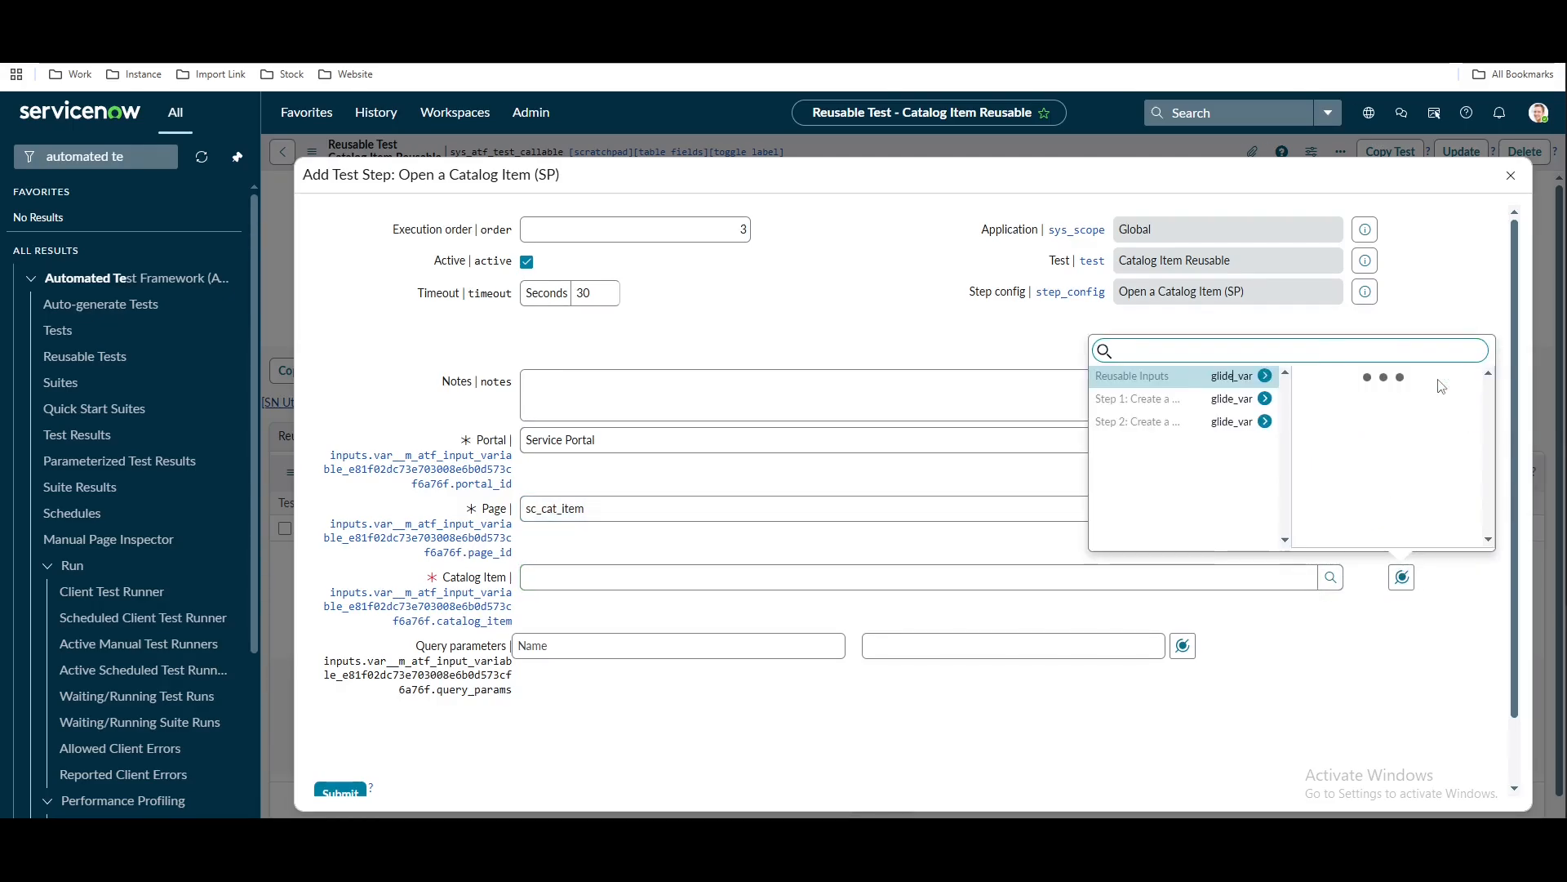
{"action": "left_click", "coordinate": [1349, 378]}
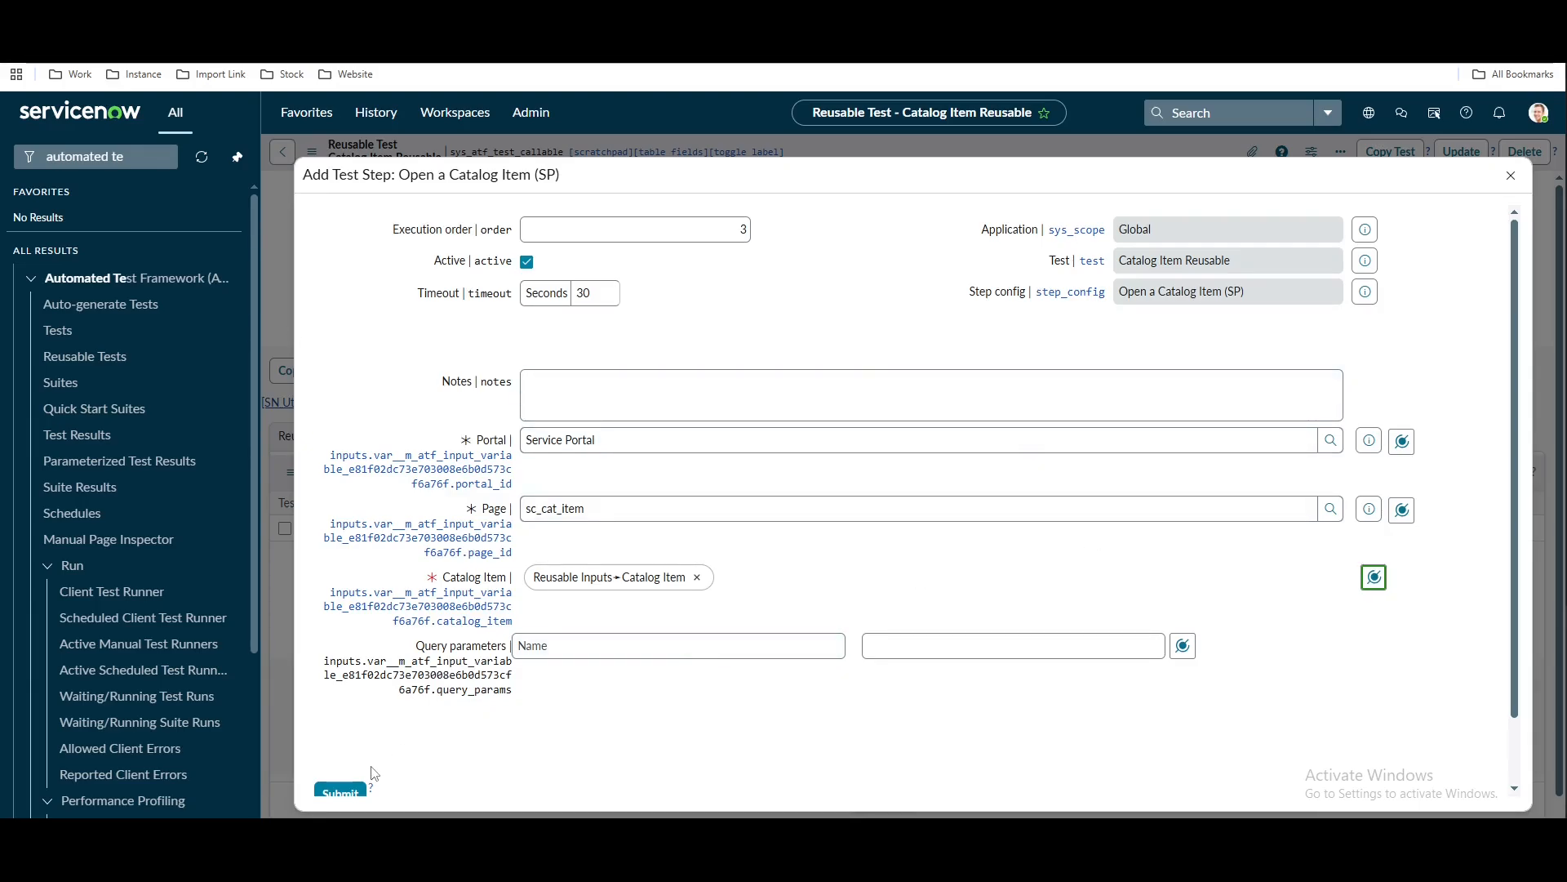
{"action": "left_click", "coordinate": [340, 792]}
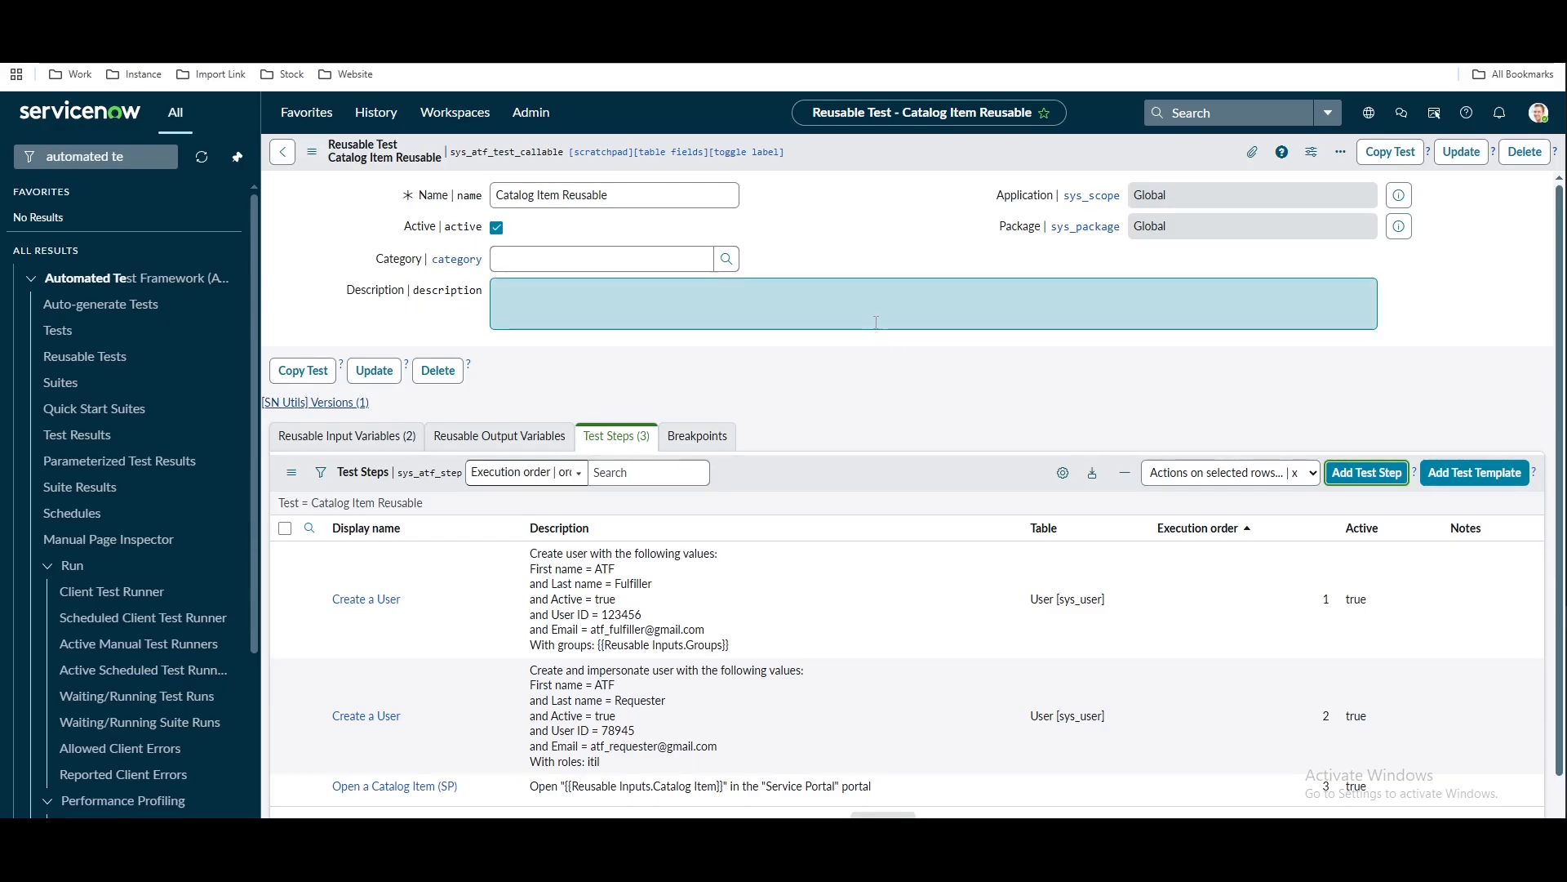
{"action": "scroll", "coordinate": [875, 322], "scroll_direction": "down", "scroll_amount": 1}
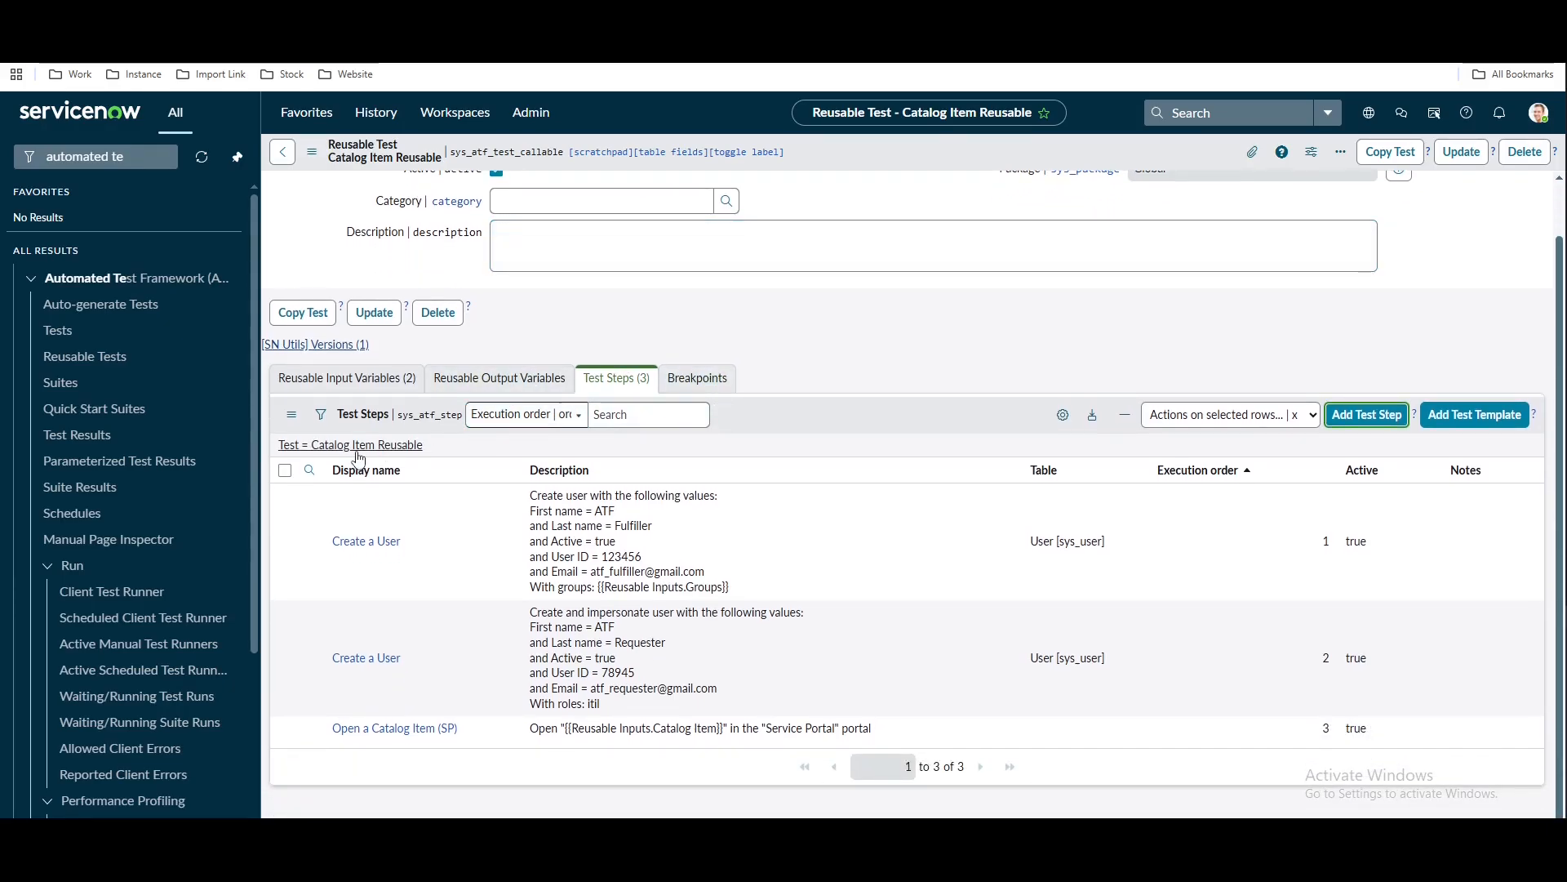
{"action": "scroll", "coordinate": [887, 366], "scroll_direction": "up", "scroll_amount": 1}
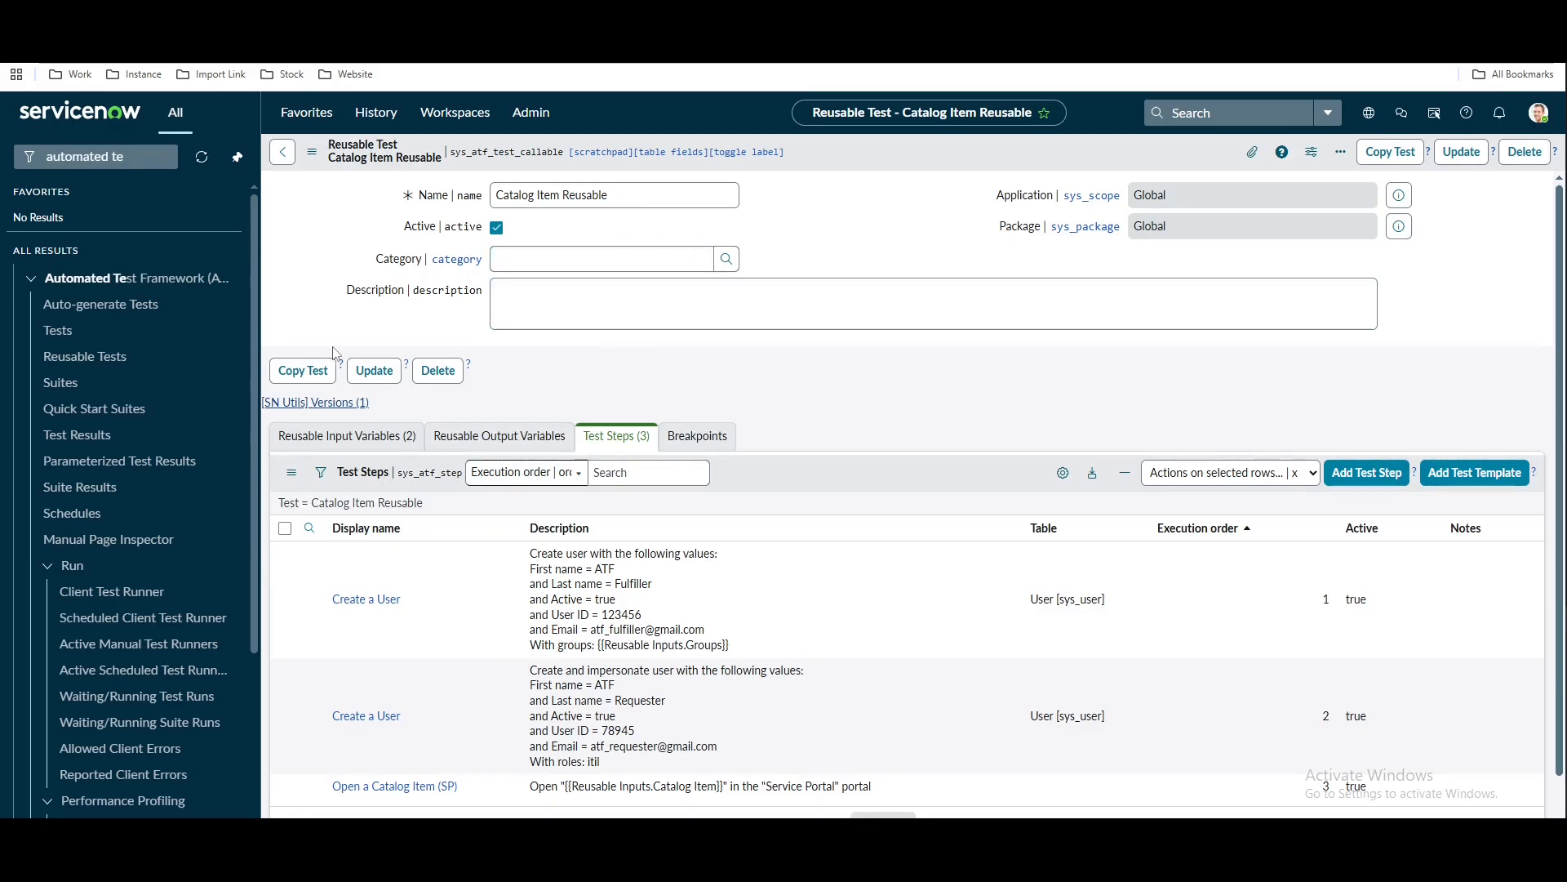
{"action": "left_click", "coordinate": [99, 334]}
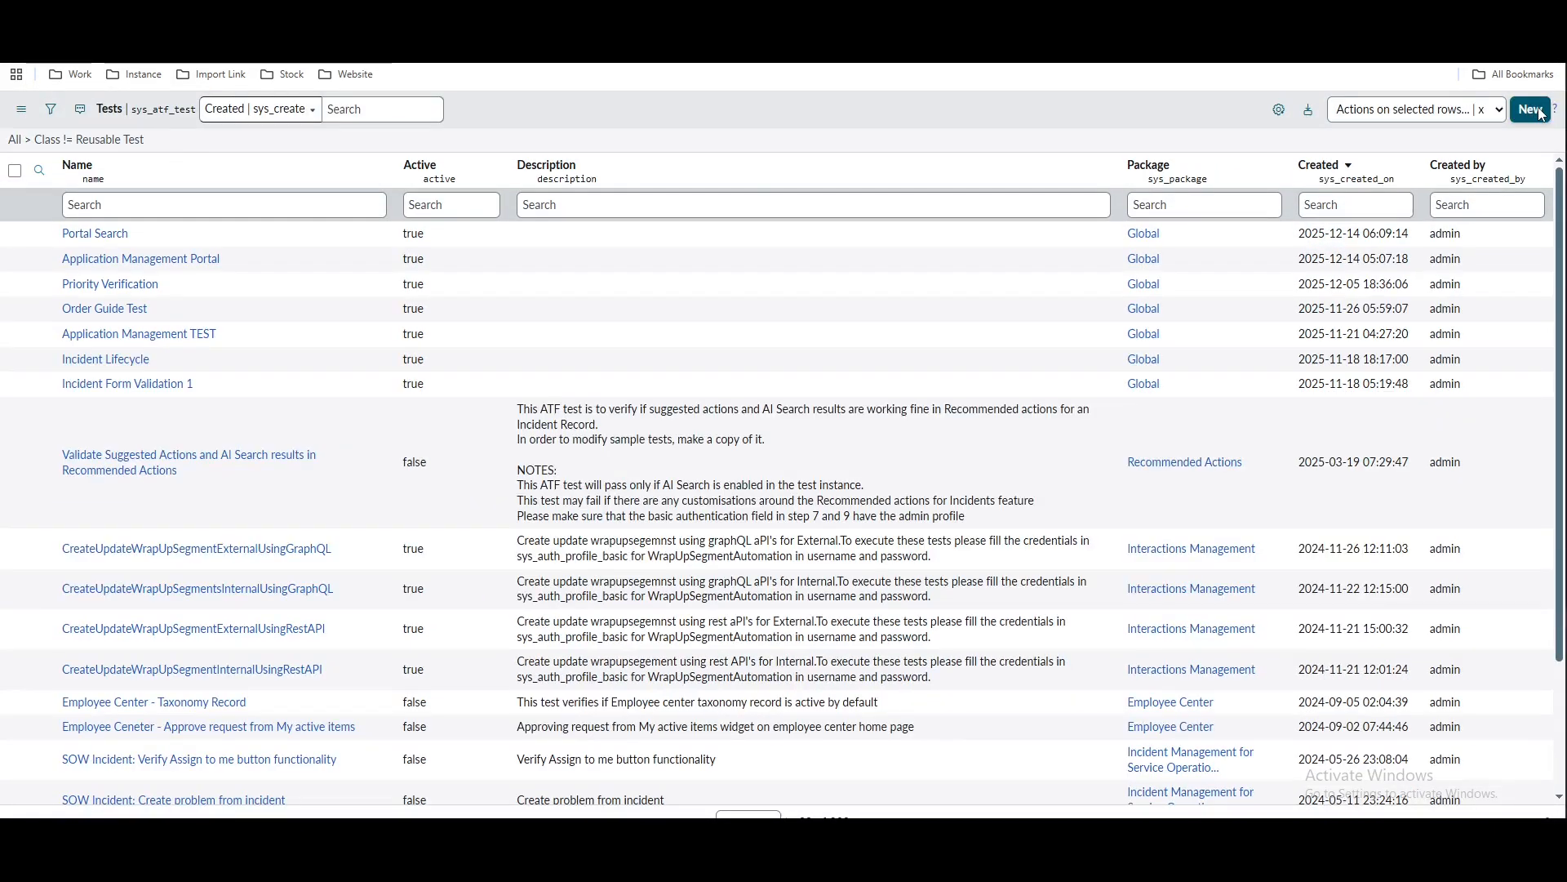
Create a new test record named 'Demo Catalog Item' and save it
{"action": "left_click", "coordinate": [1542, 111]}
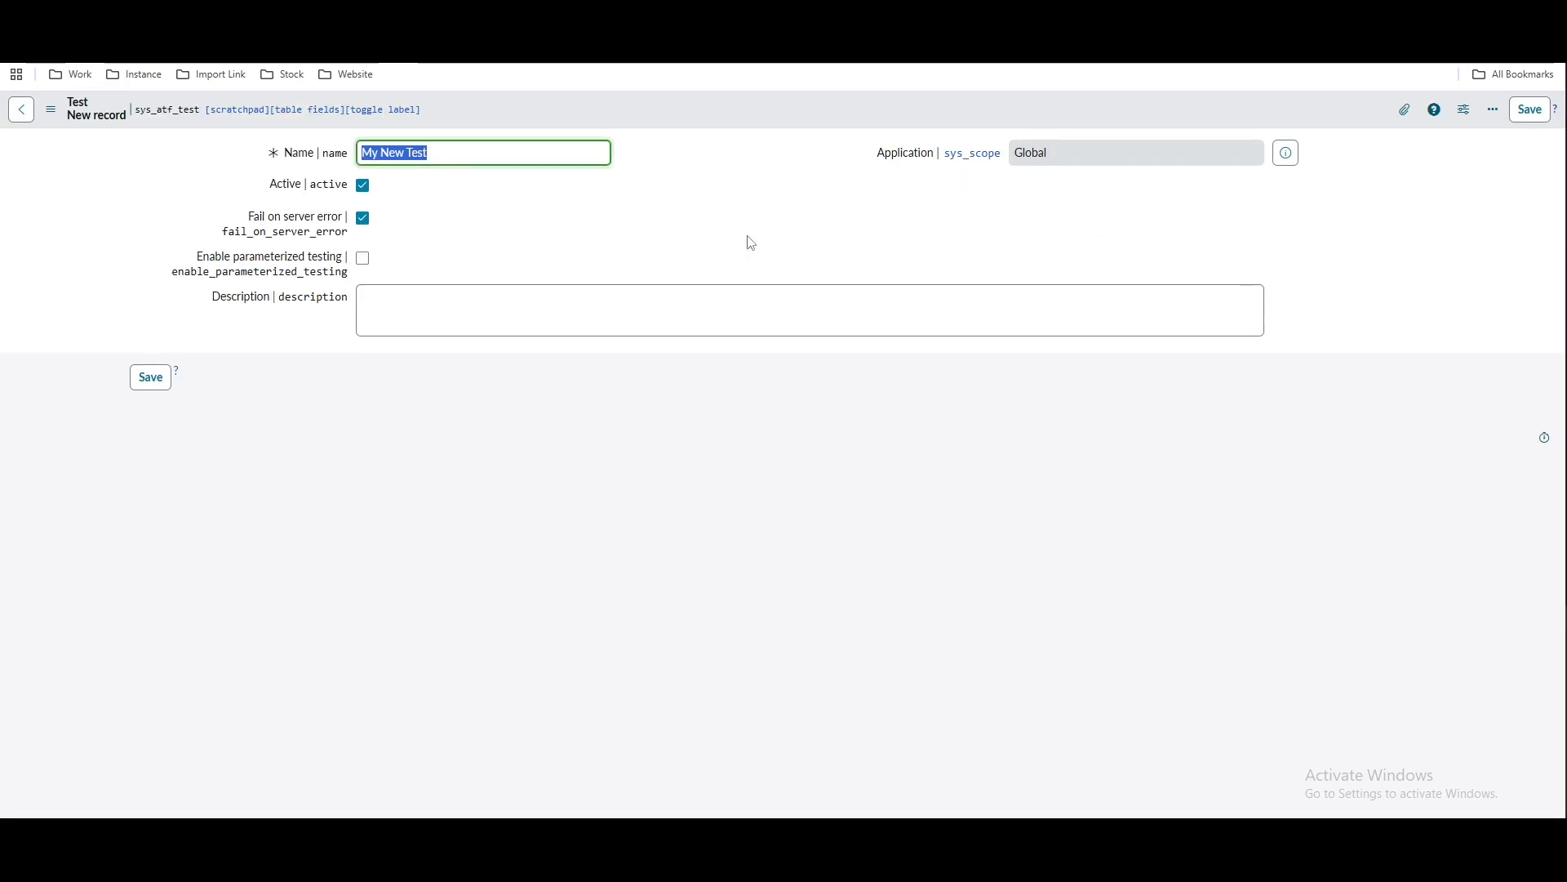
{"action": "type", "text": "Demo Catalog Item"}
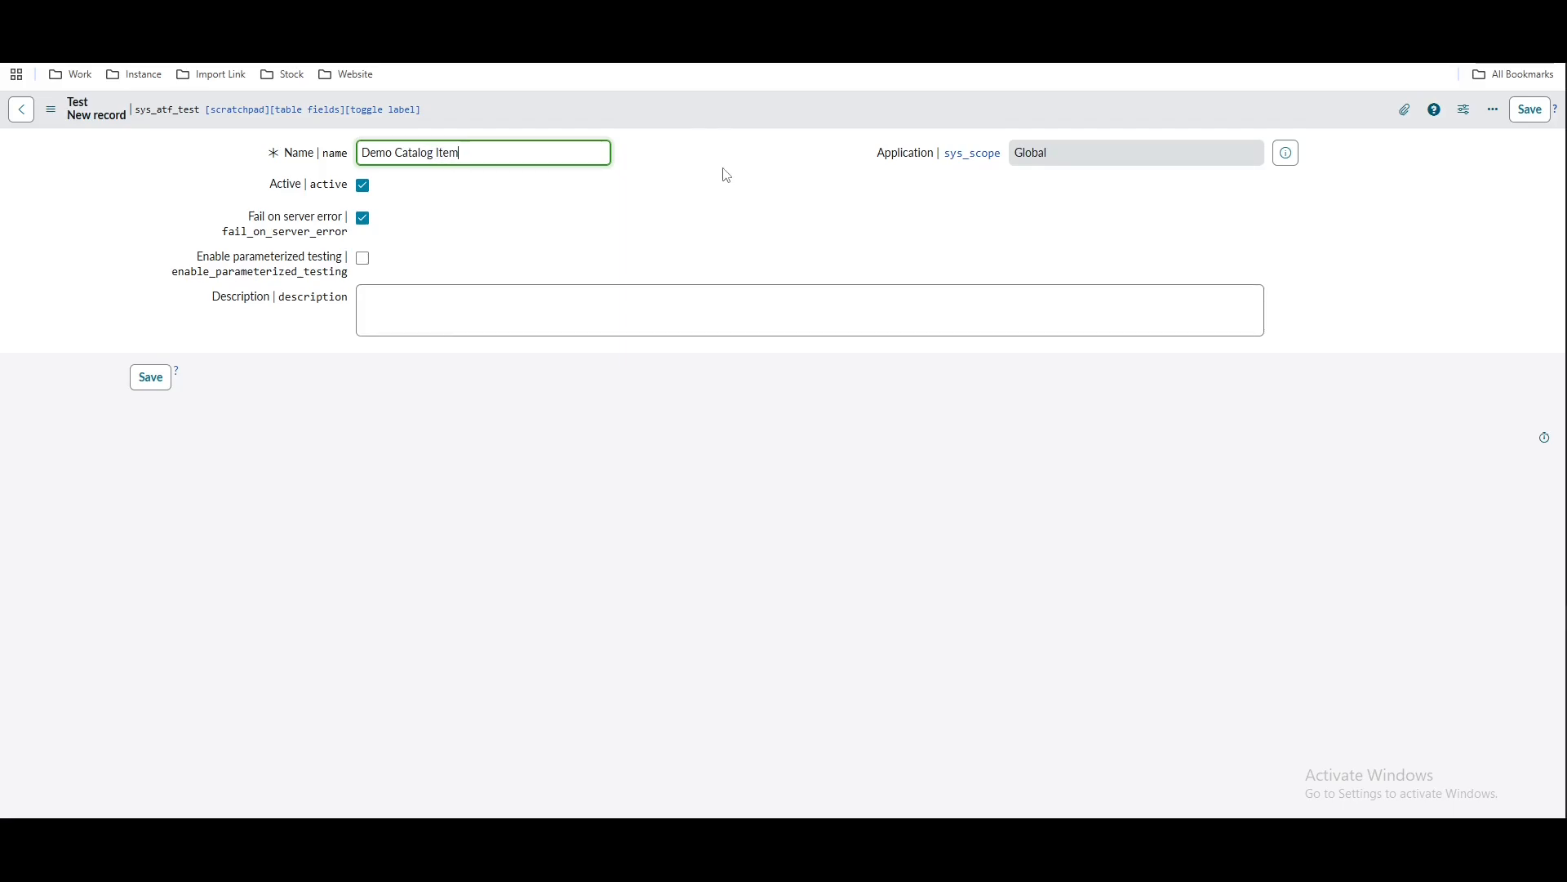
{"action": "right_click", "coordinate": [703, 124]}
{"action": "left_click", "coordinate": [709, 129]}
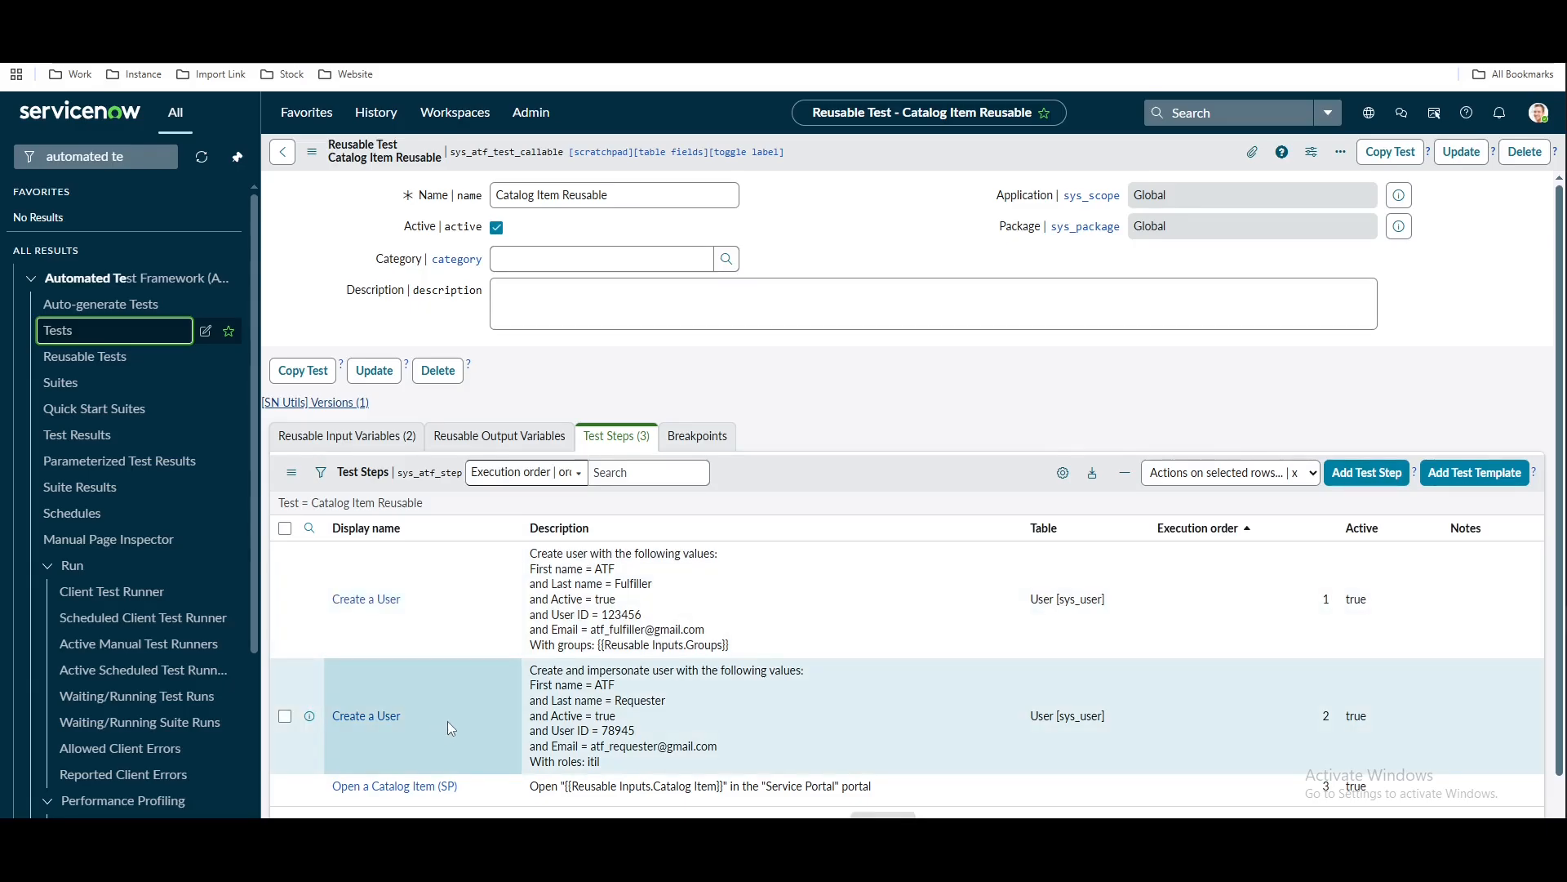
{"action": "scroll", "coordinate": [448, 721], "scroll_direction": "down", "scroll_amount": 2}
{"action": "scroll", "coordinate": [658, 486], "scroll_direction": "up", "scroll_amount": 2}
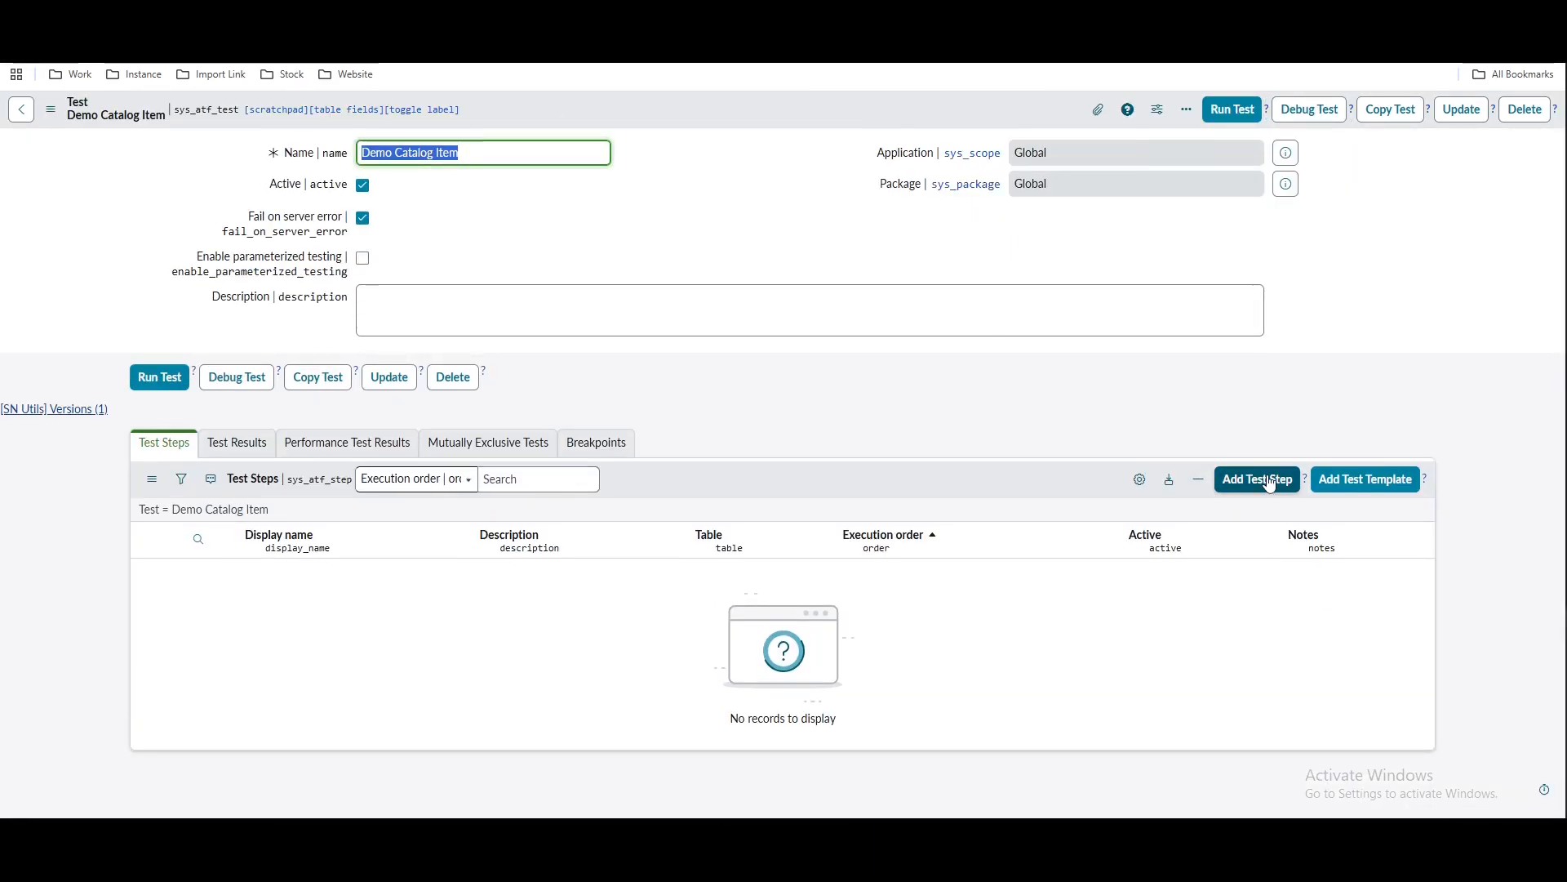
Filter step types by 'catalog' and choose Catalog Item Reusable as the test's first step
{"action": "left_click", "coordinate": [1270, 482]}
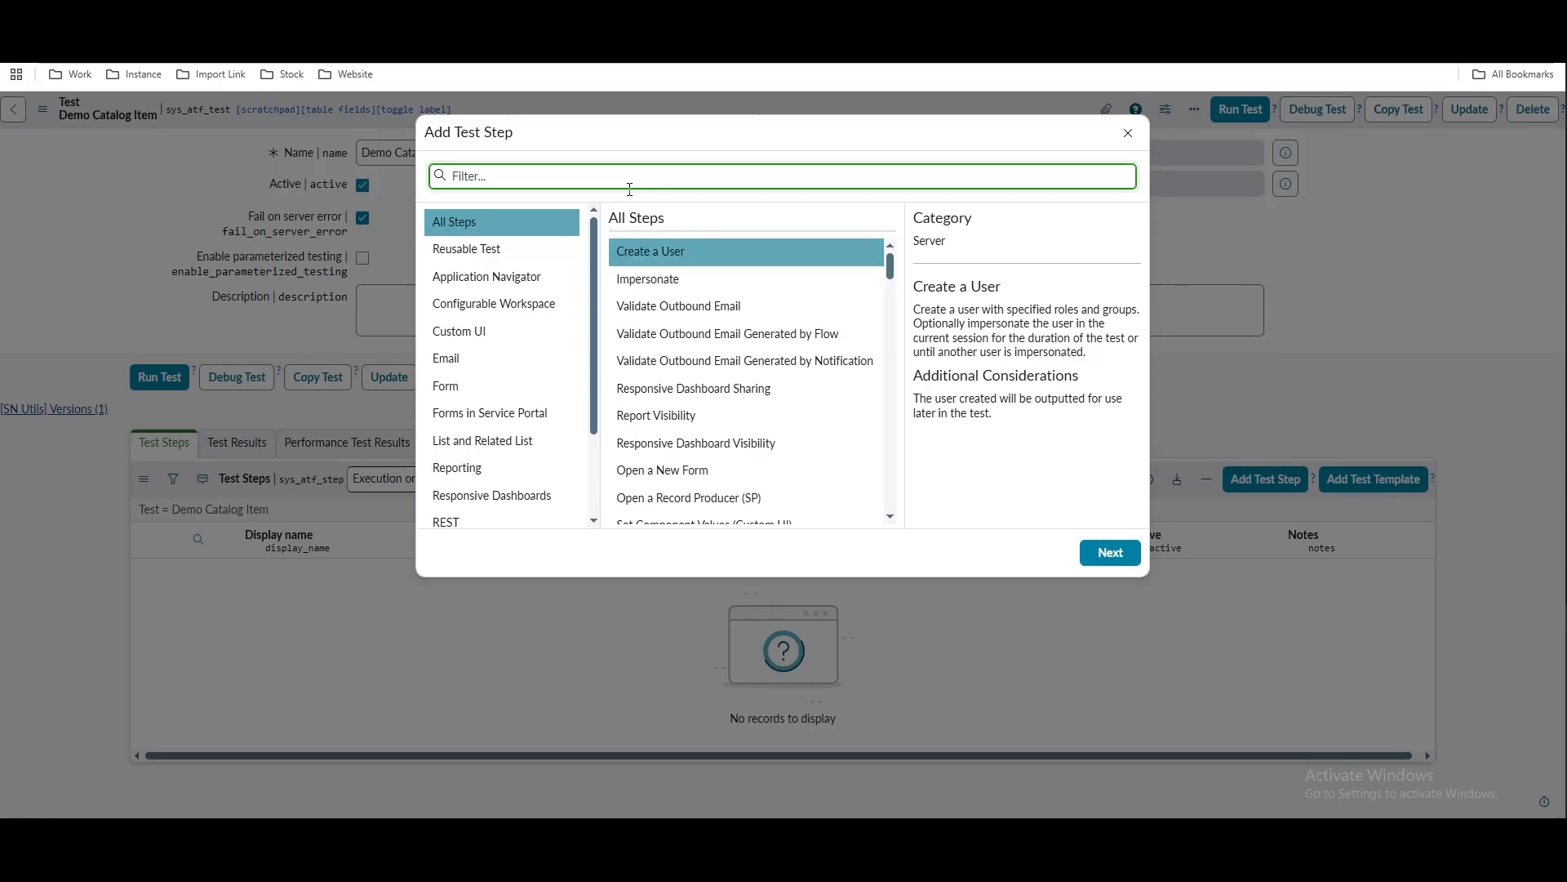
{"action": "type", "text": "catalog"}
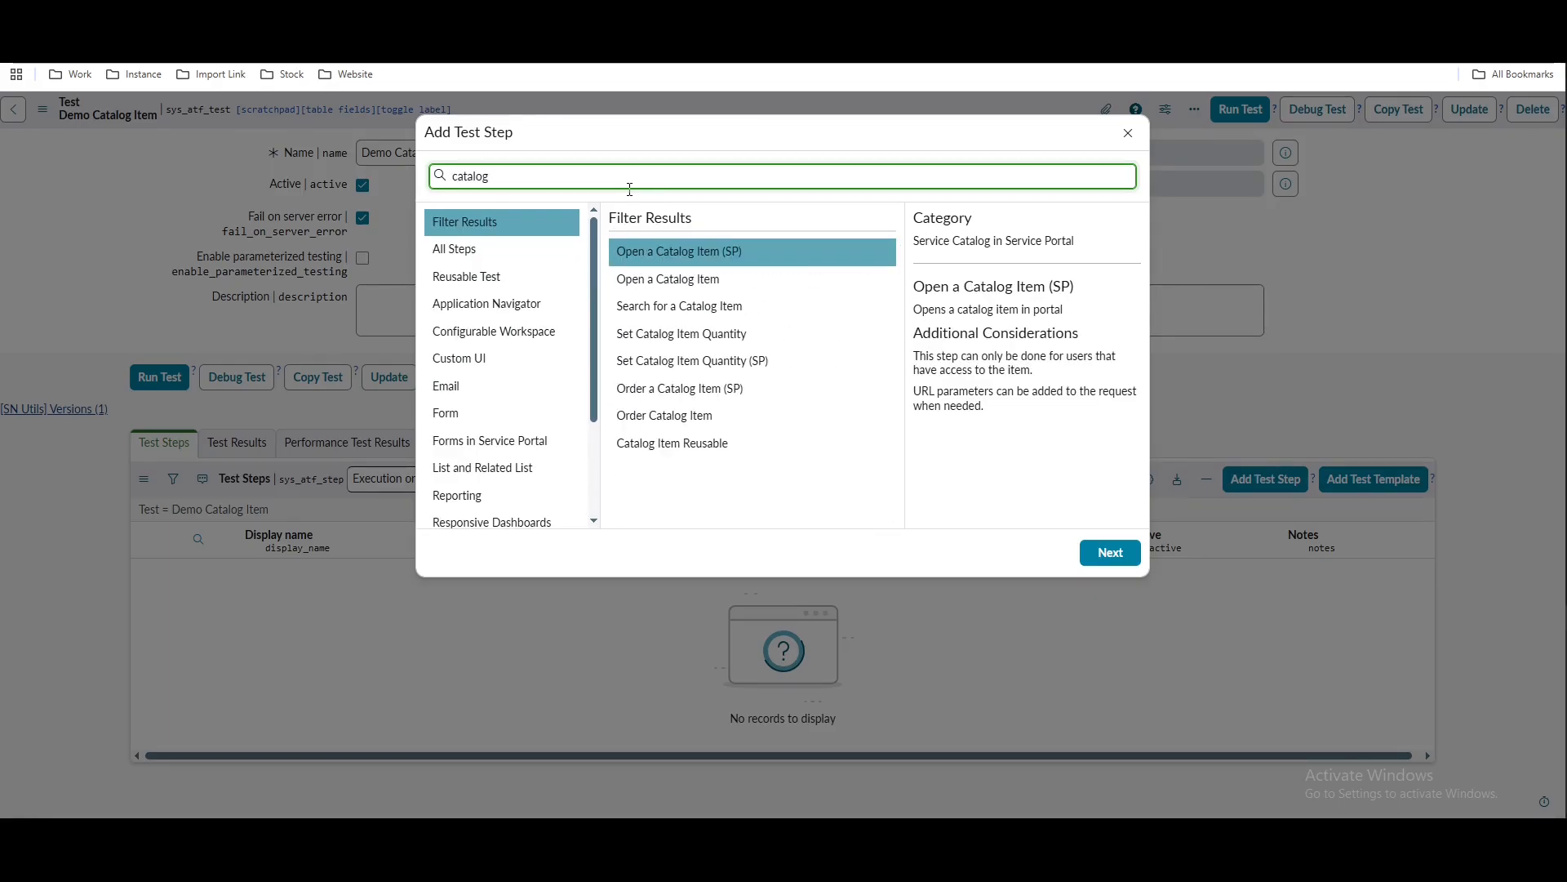
{"action": "left_click", "coordinate": [723, 449]}
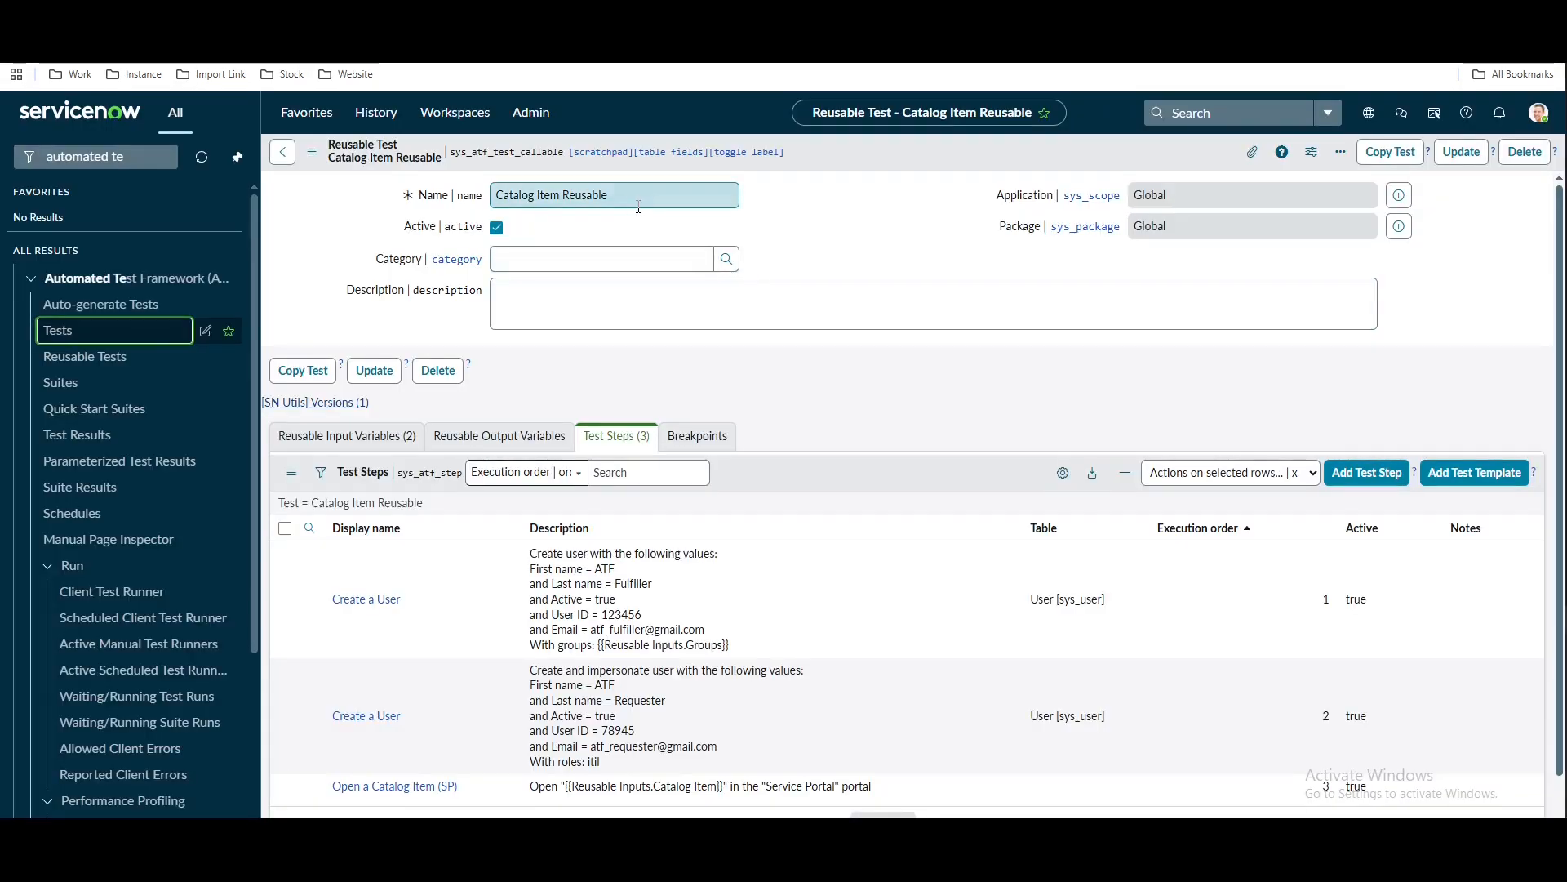
{"action": "left_click_drag", "start_coordinate": [609, 195], "coordinate": [493, 192]}
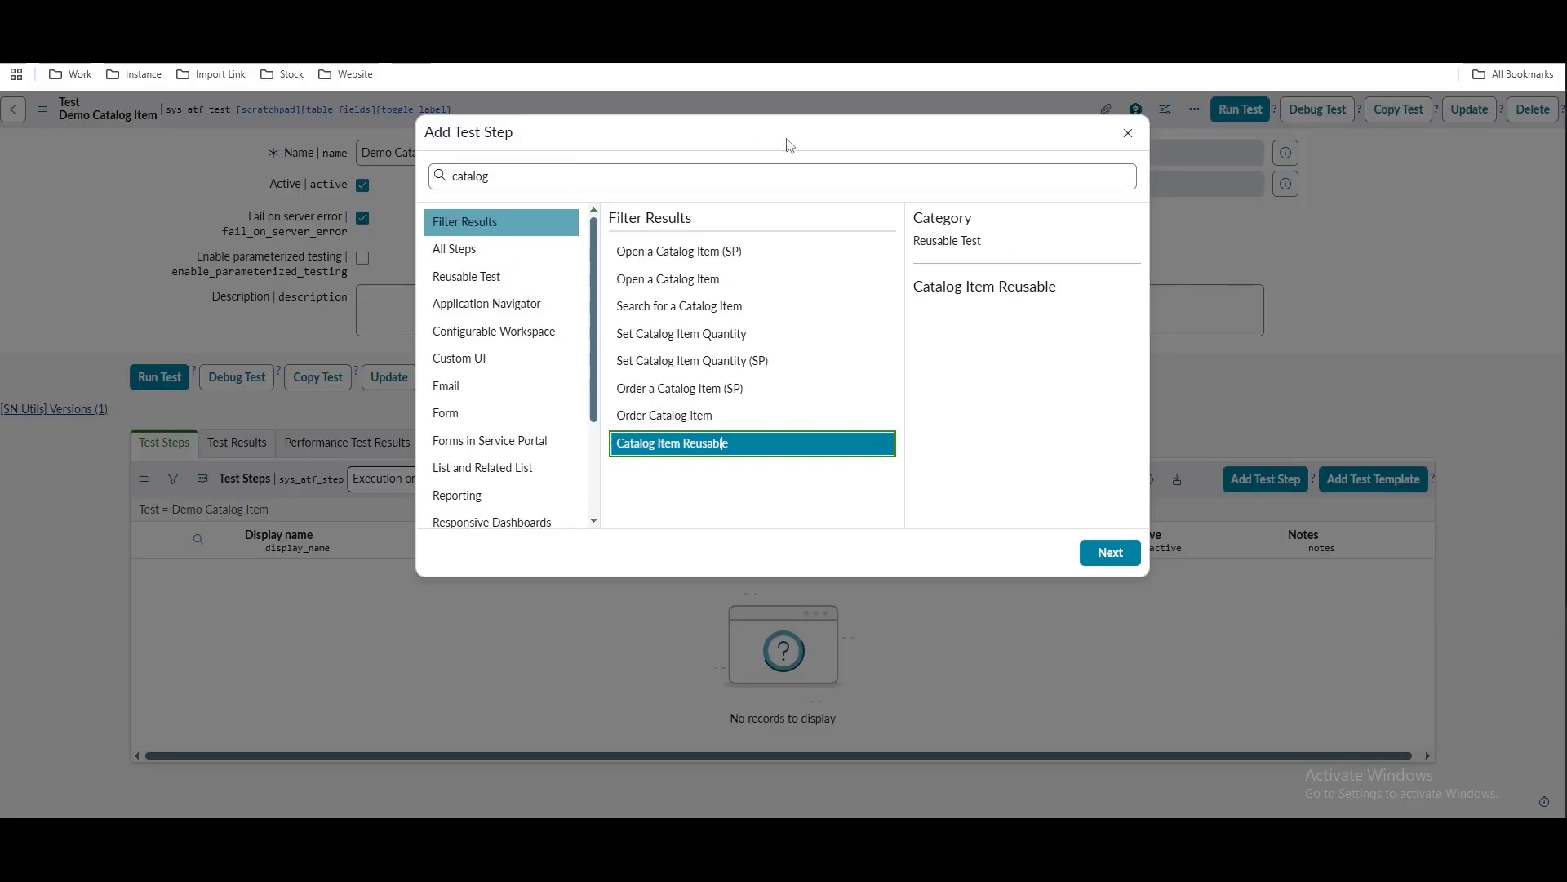
{"action": "left_click", "coordinate": [1112, 553]}
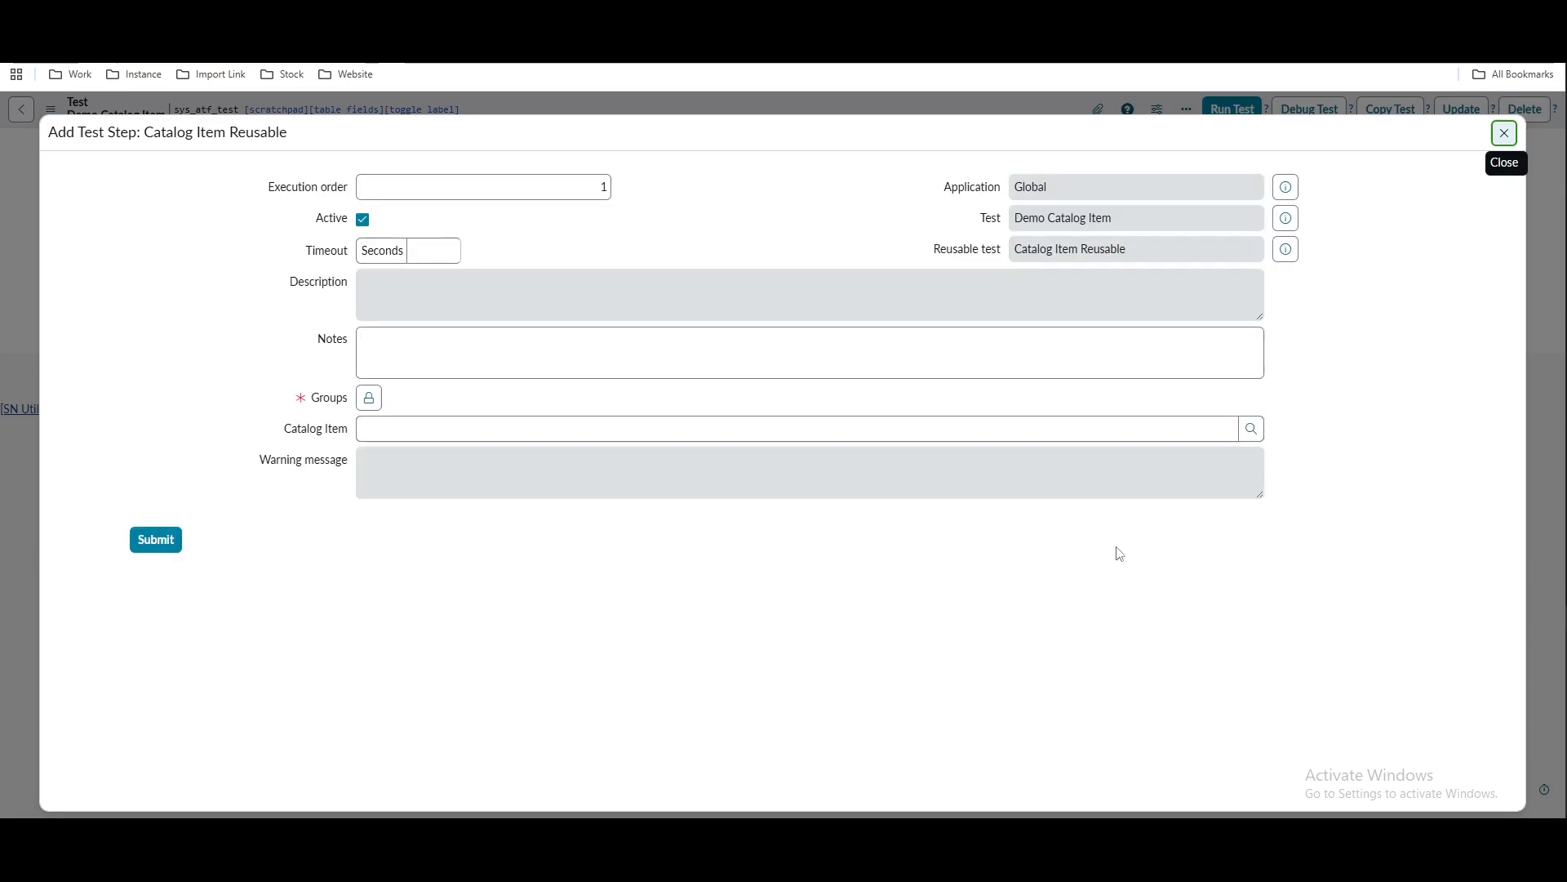
Set the step's Groups input to the Database group
{"action": "left_click", "coordinate": [369, 406]}
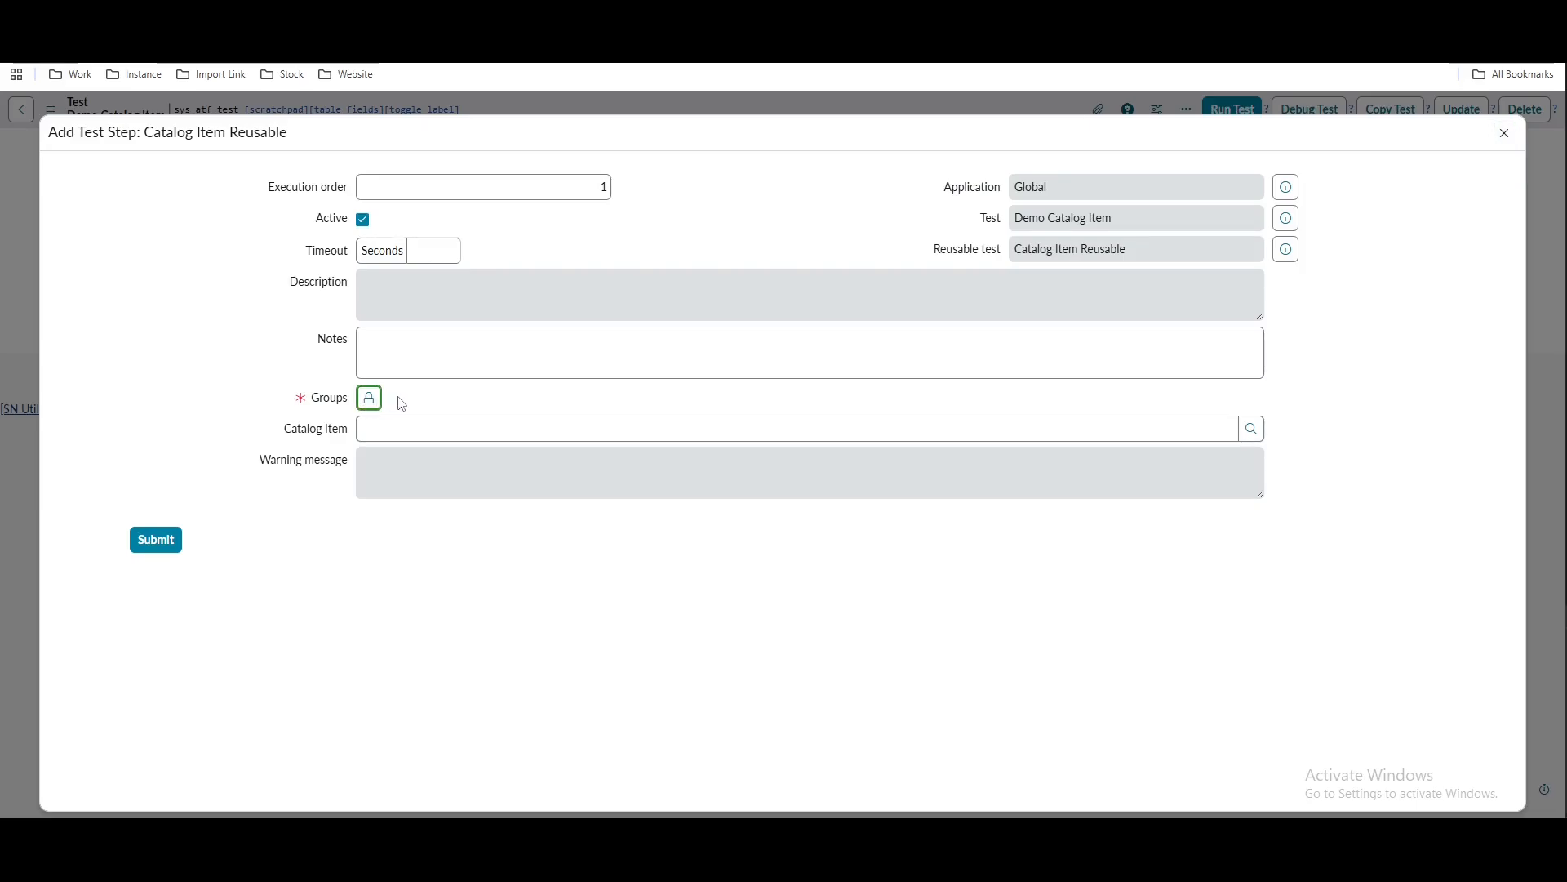
{"action": "left_click", "coordinate": [406, 424]}
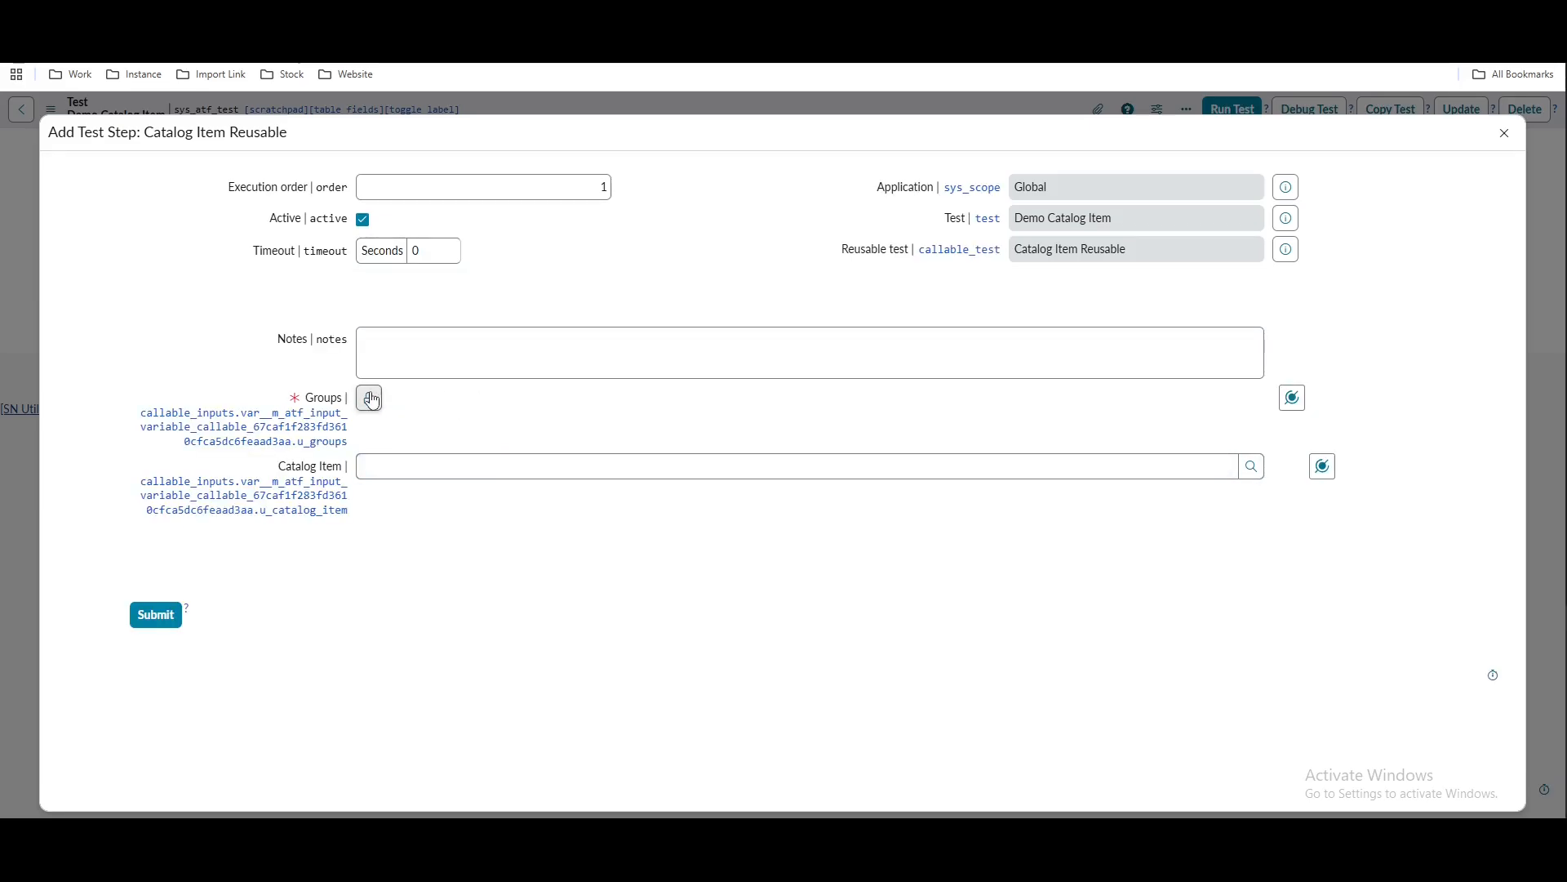
{"action": "left_click", "coordinate": [371, 399]}
{"action": "type", "text": "data"}
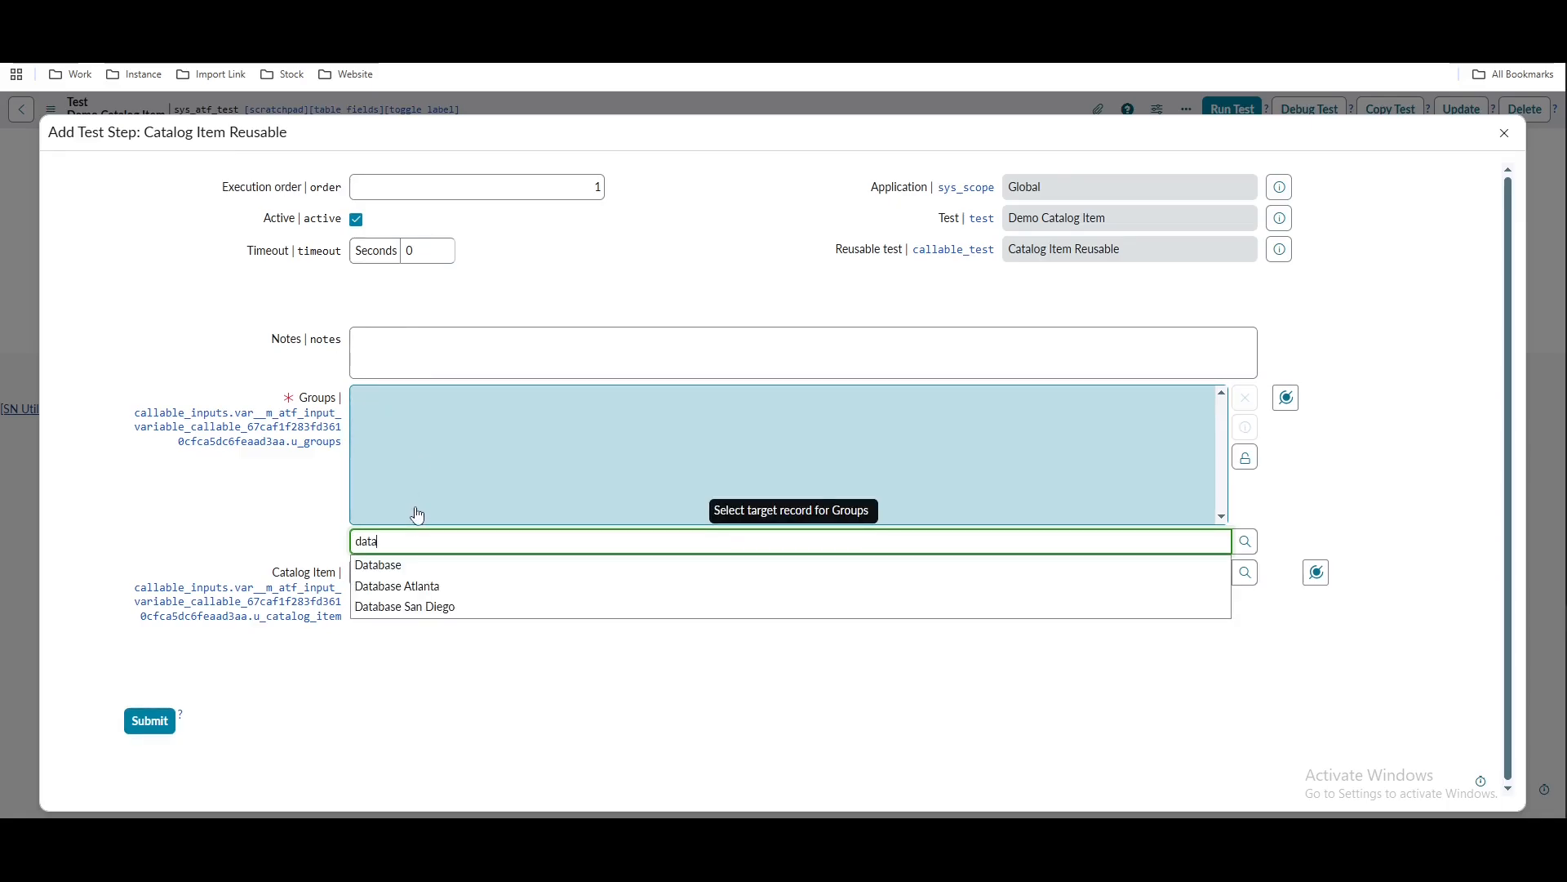
{"action": "left_click", "coordinate": [386, 565]}
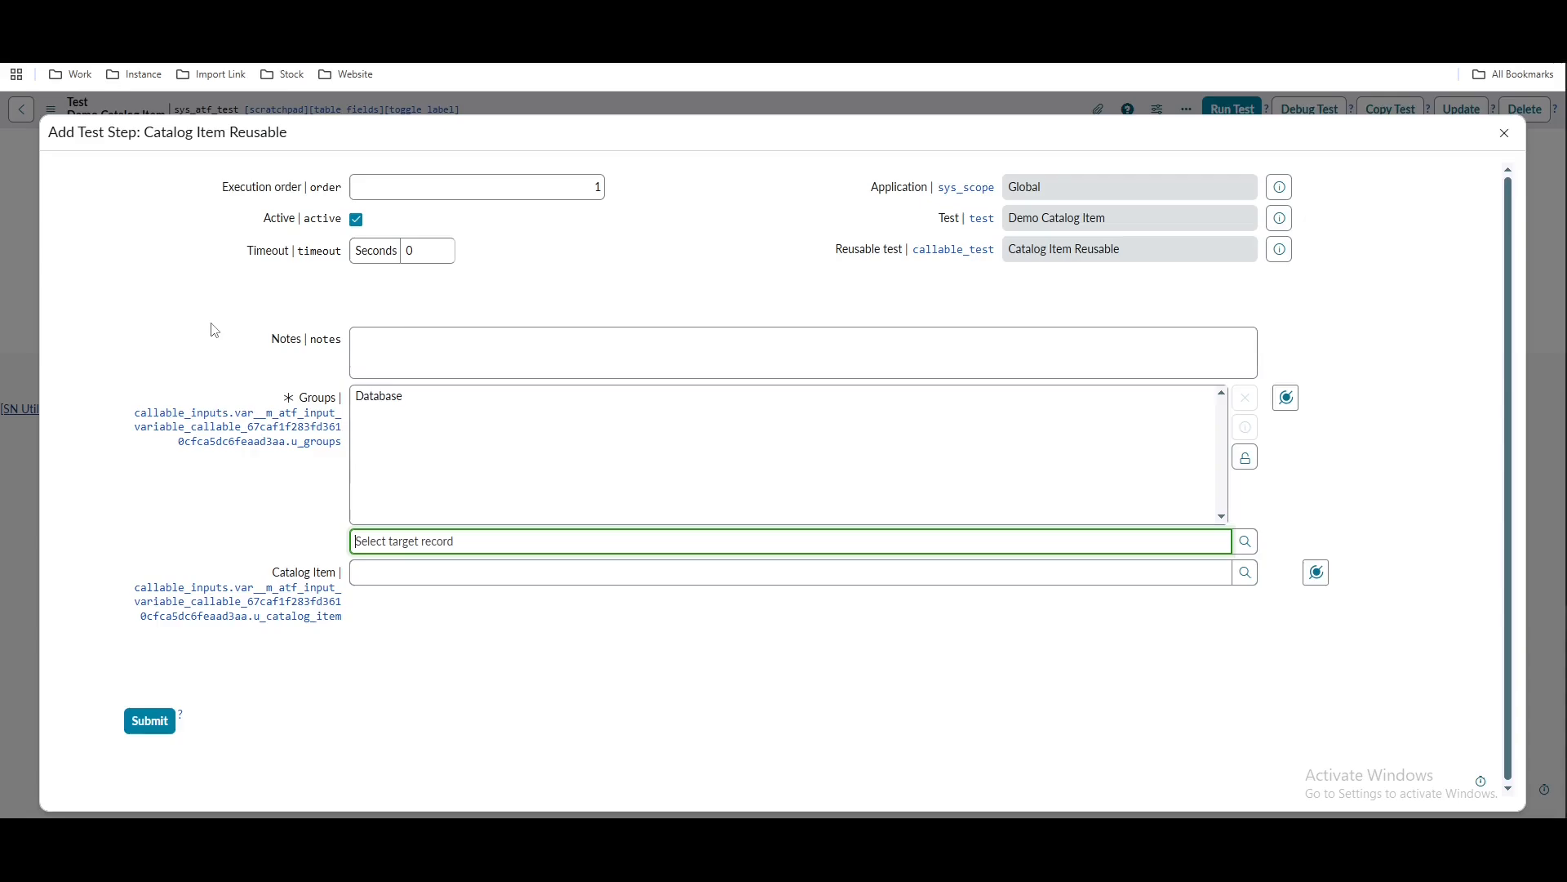
{"action": "left_click", "coordinate": [1246, 457]}
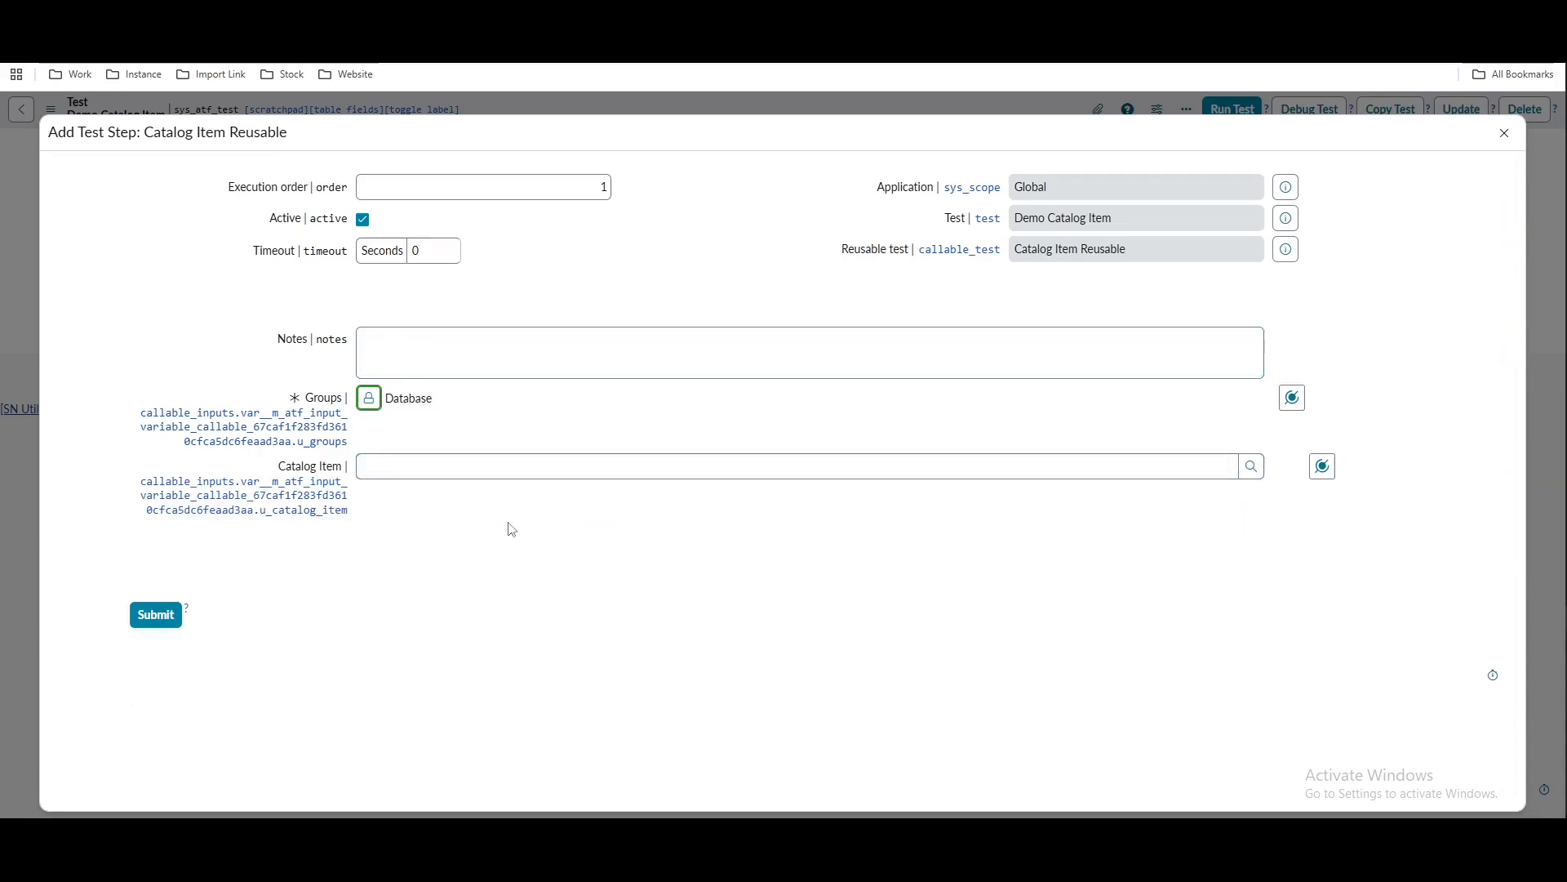
Choose iPhone 6s as the Catalog Item input and submit the reusable test step
{"action": "left_click", "coordinate": [464, 477]}
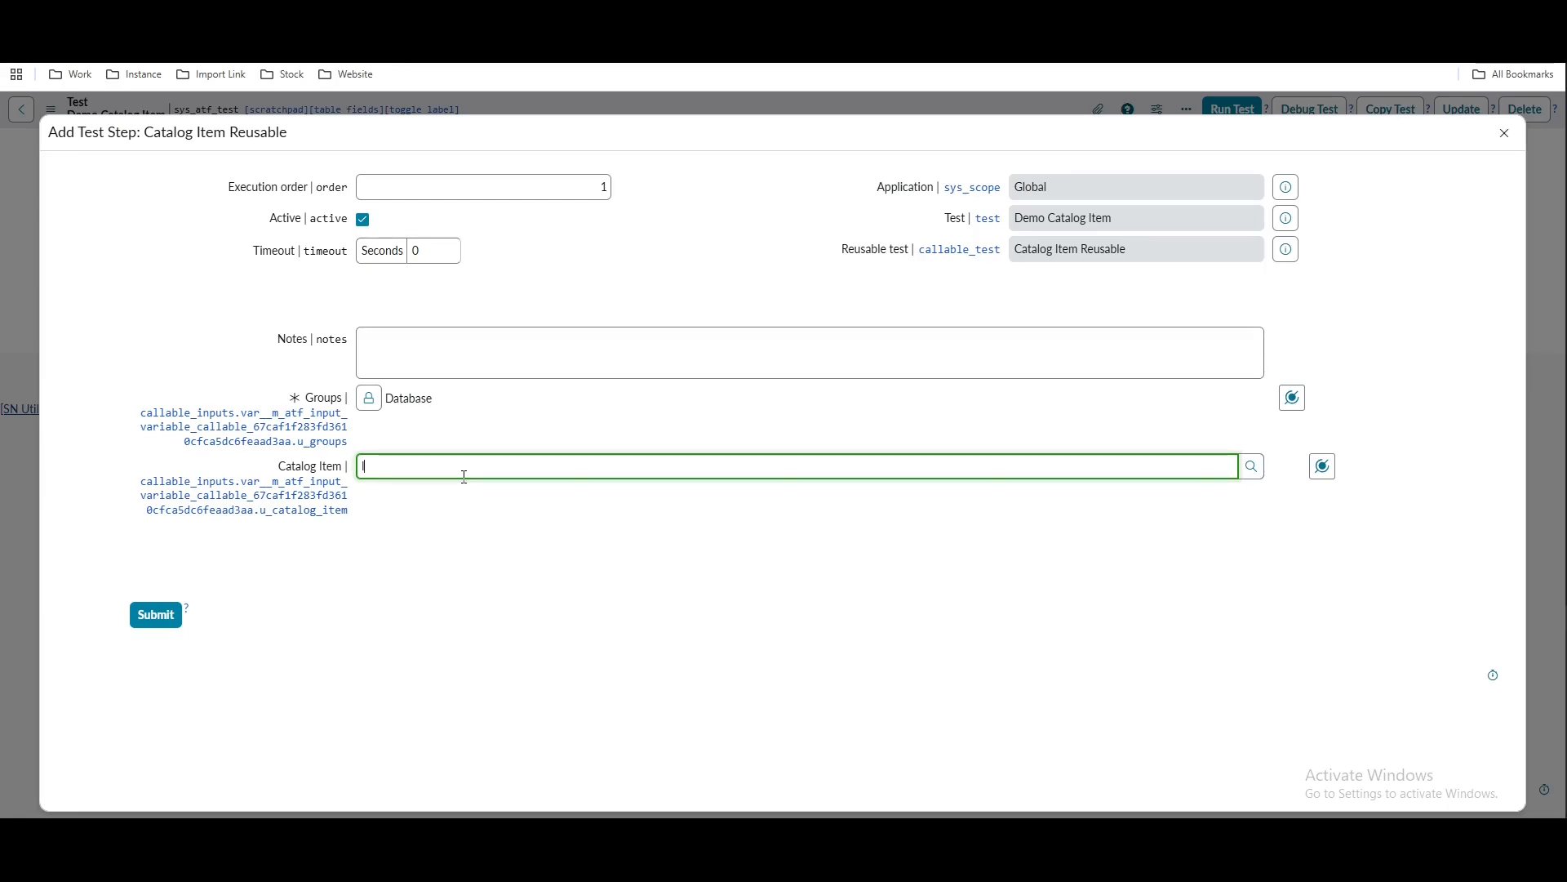
{"action": "type", "text": "Iph"}
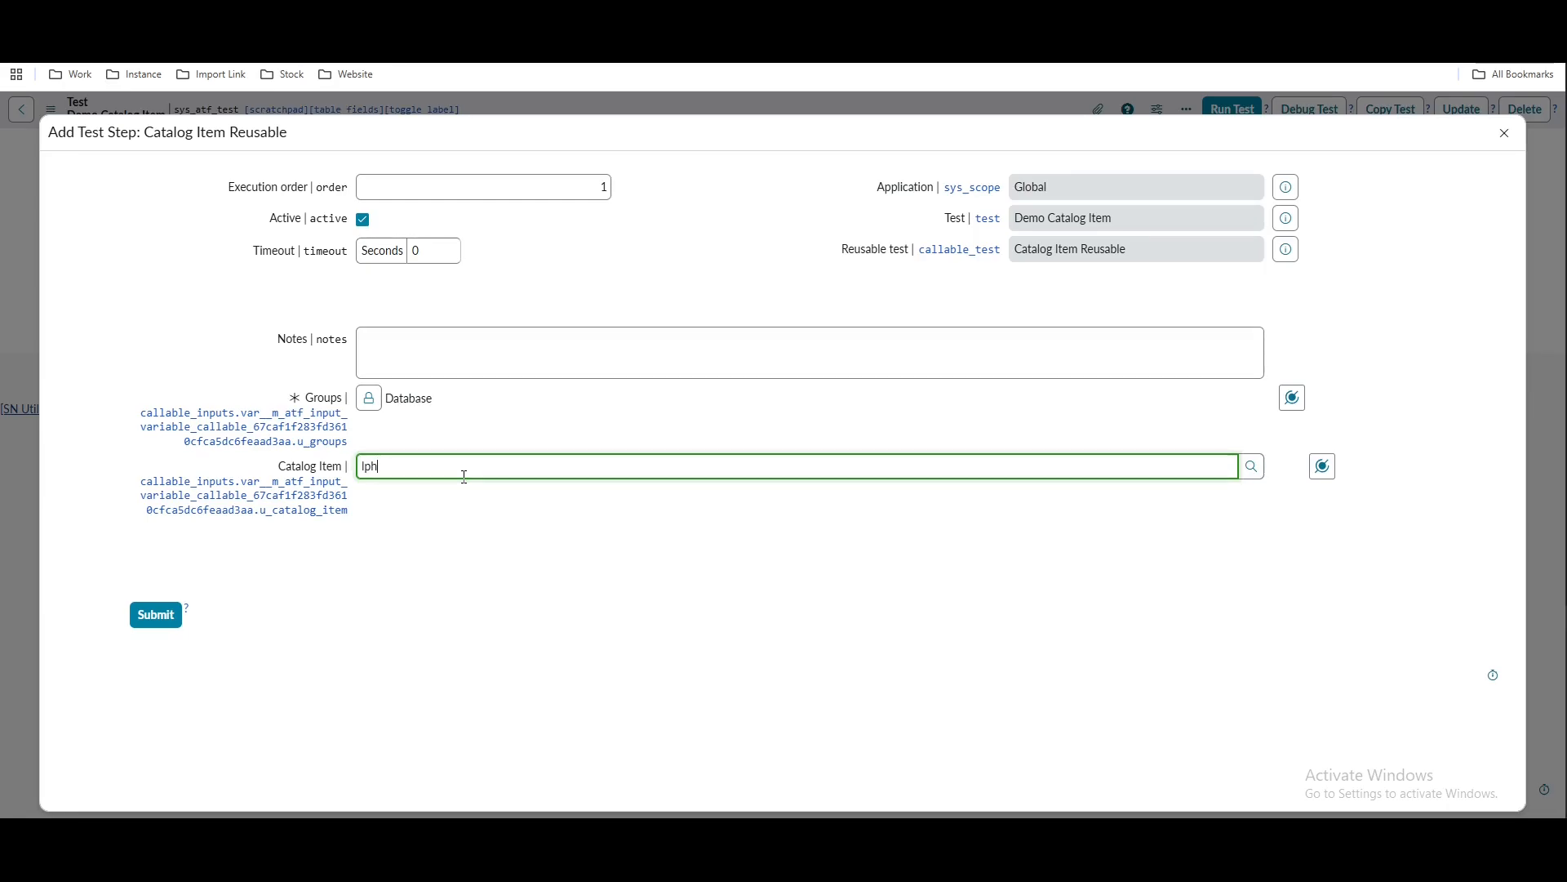
{"action": "left_click", "coordinate": [437, 492]}
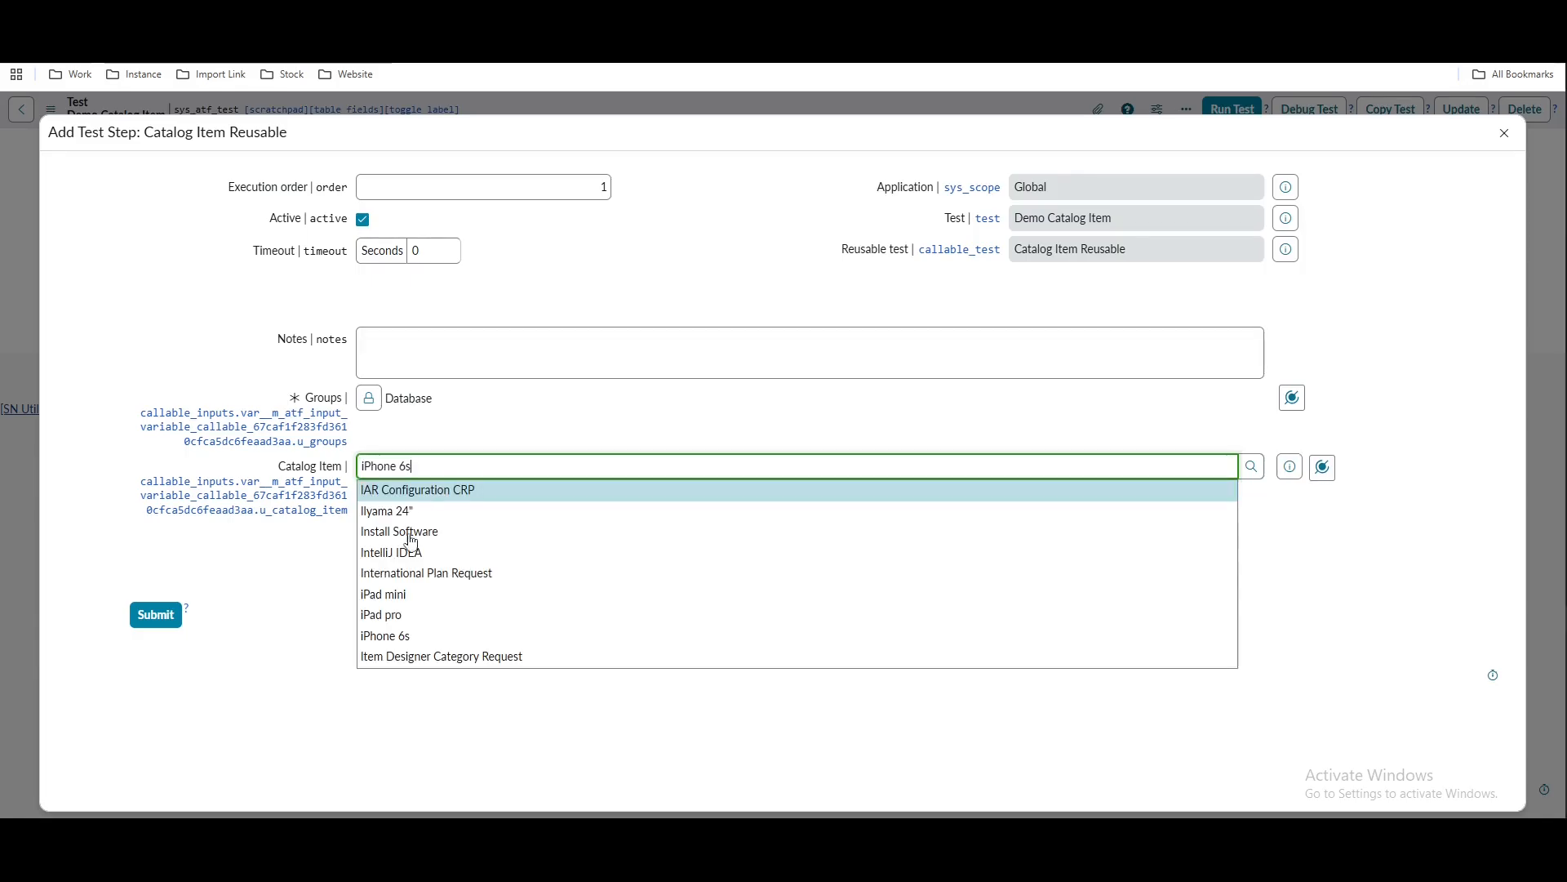
{"action": "left_click", "coordinate": [284, 565]}
{"action": "left_click", "coordinate": [159, 612]}
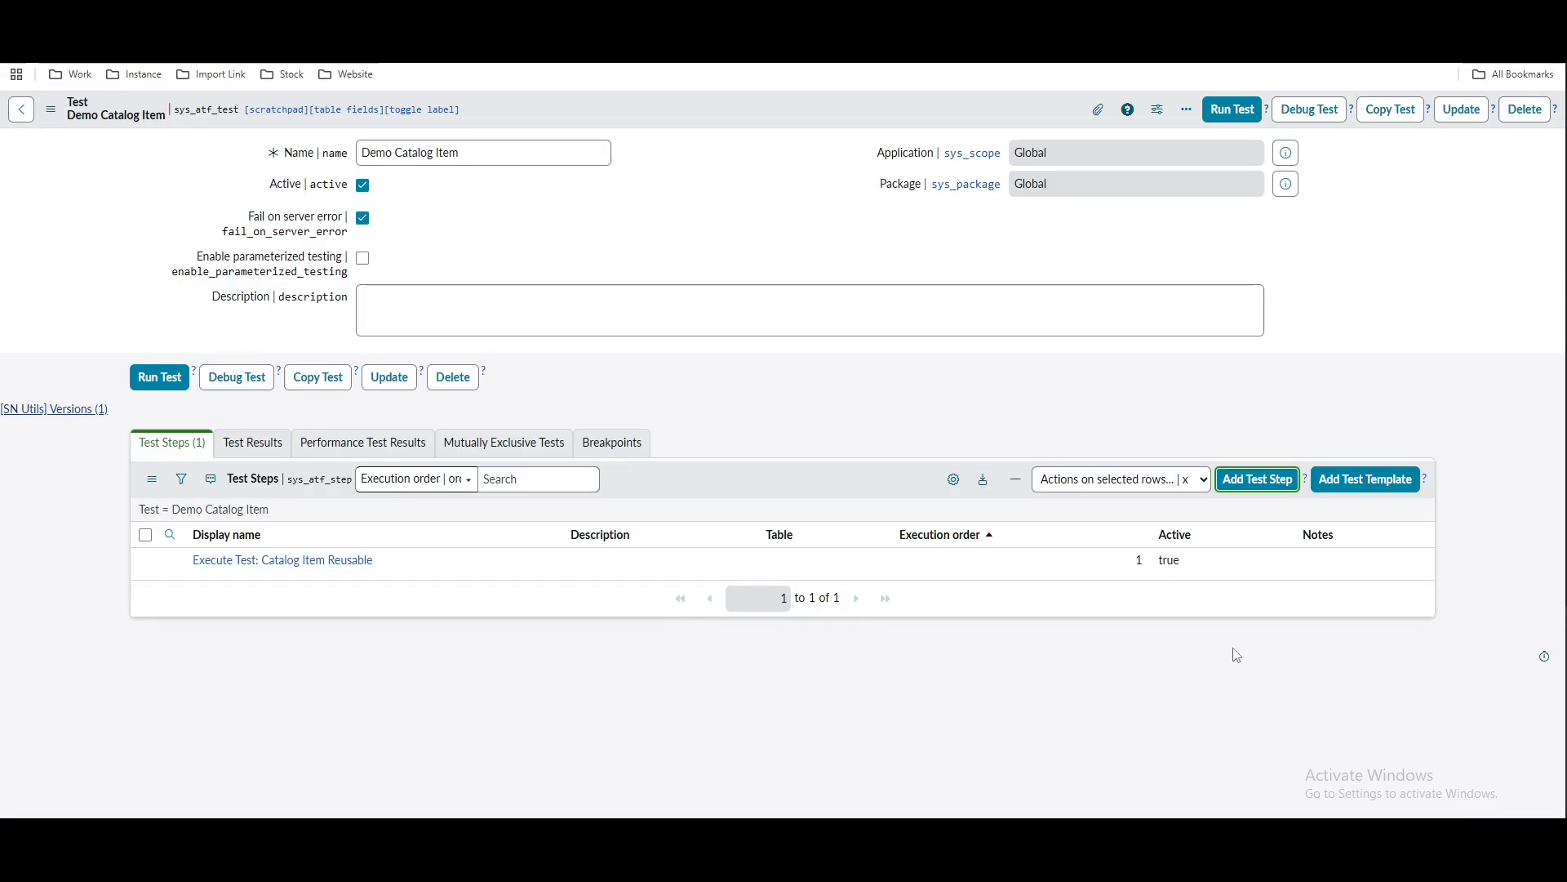
Review the called Catalog Item Reusable record, then run the Demo Catalog Item test
{"action": "left_click", "coordinate": [303, 571]}
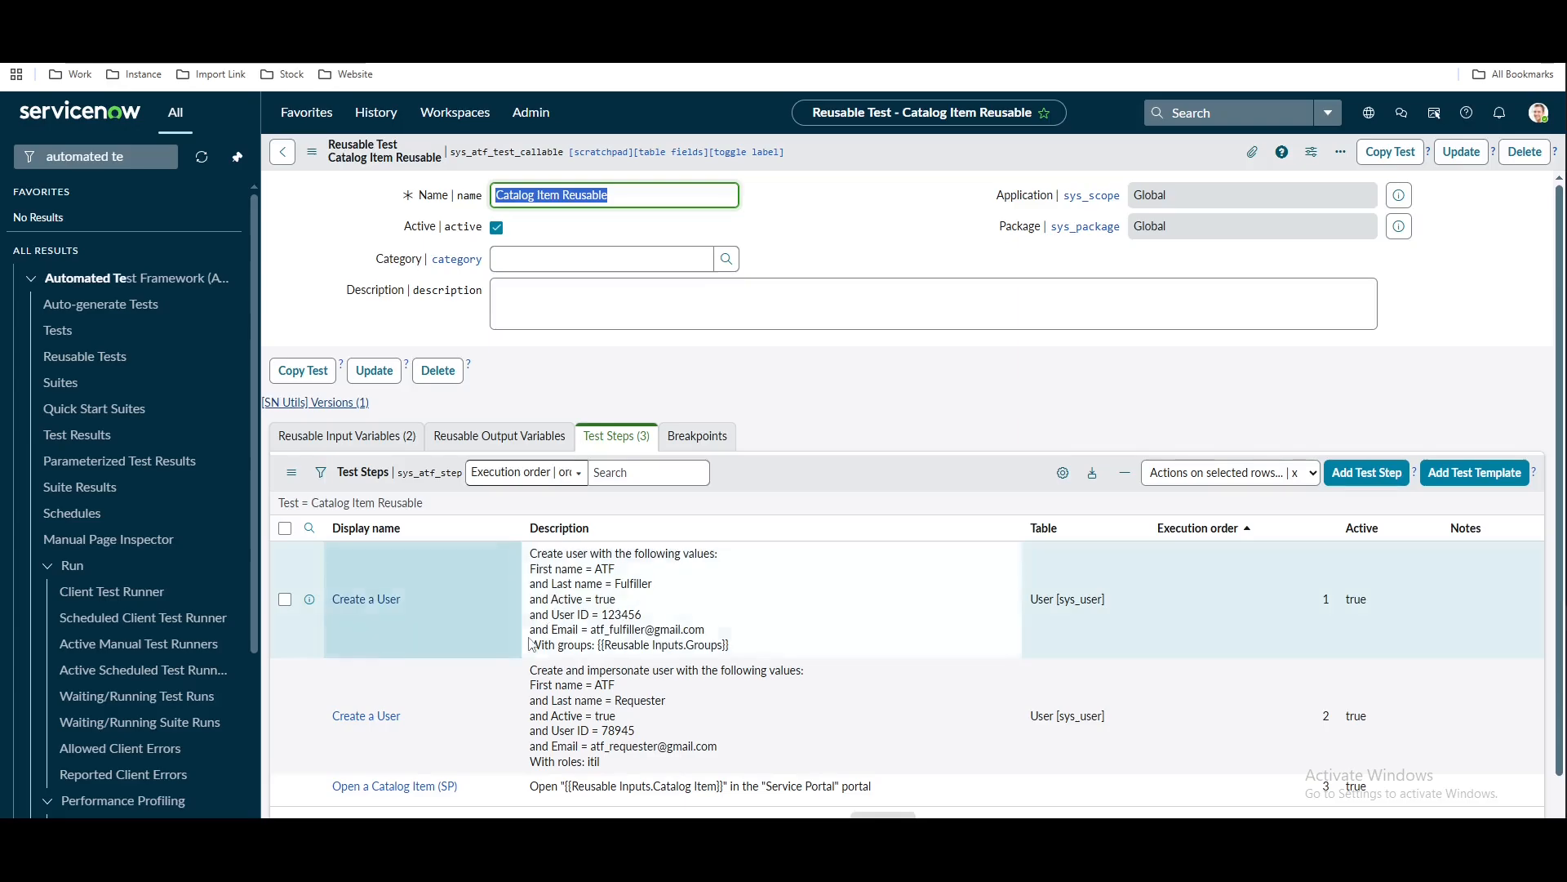
{"action": "left_click", "coordinate": [333, 17]}
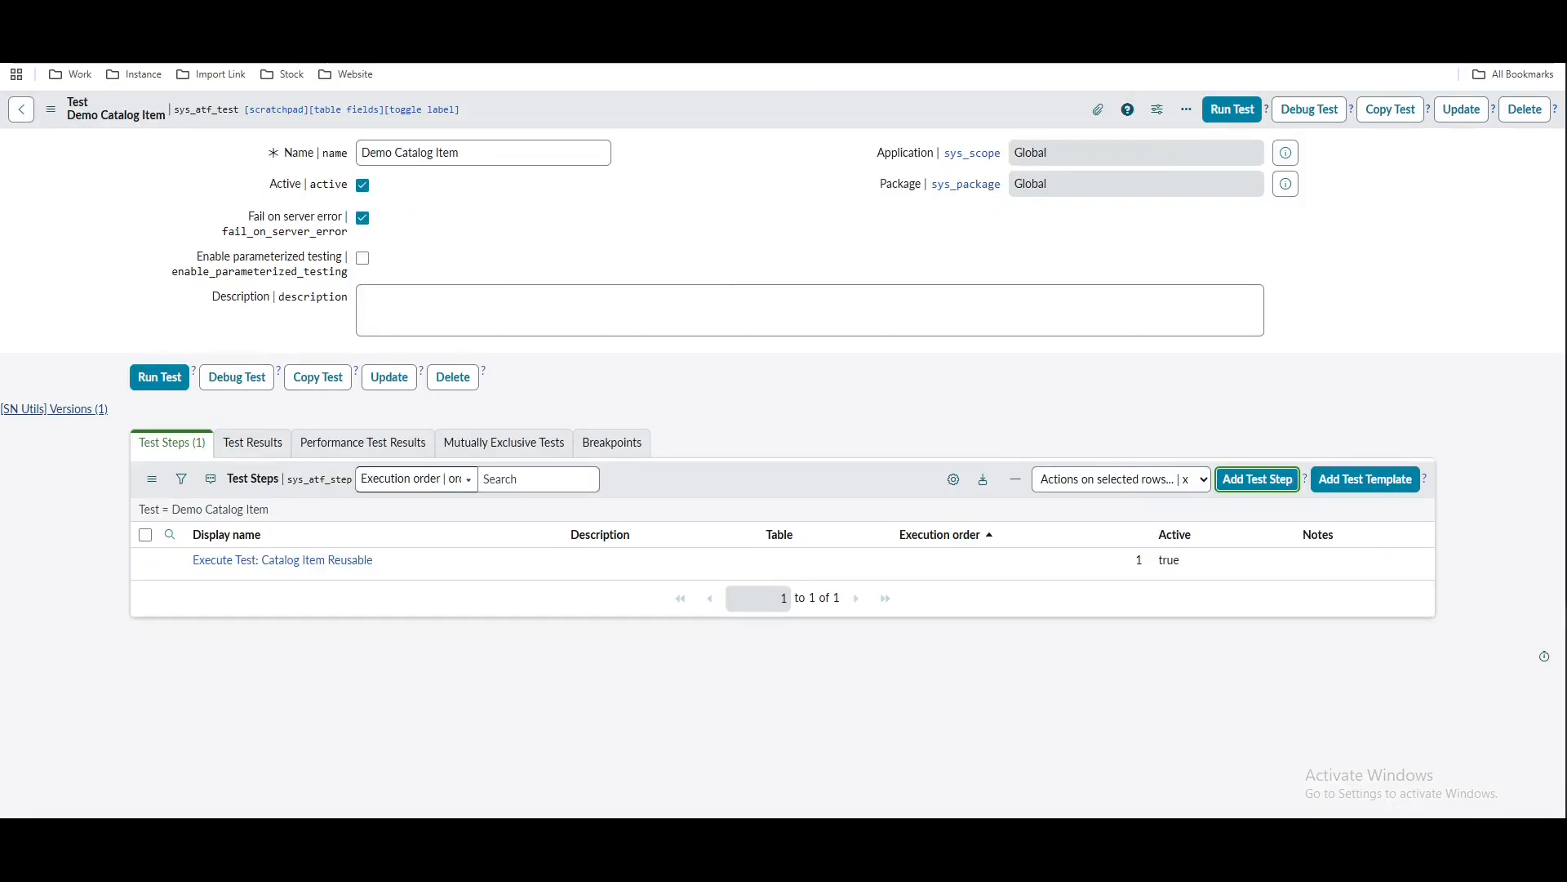
{"action": "left_click", "coordinate": [1242, 114]}
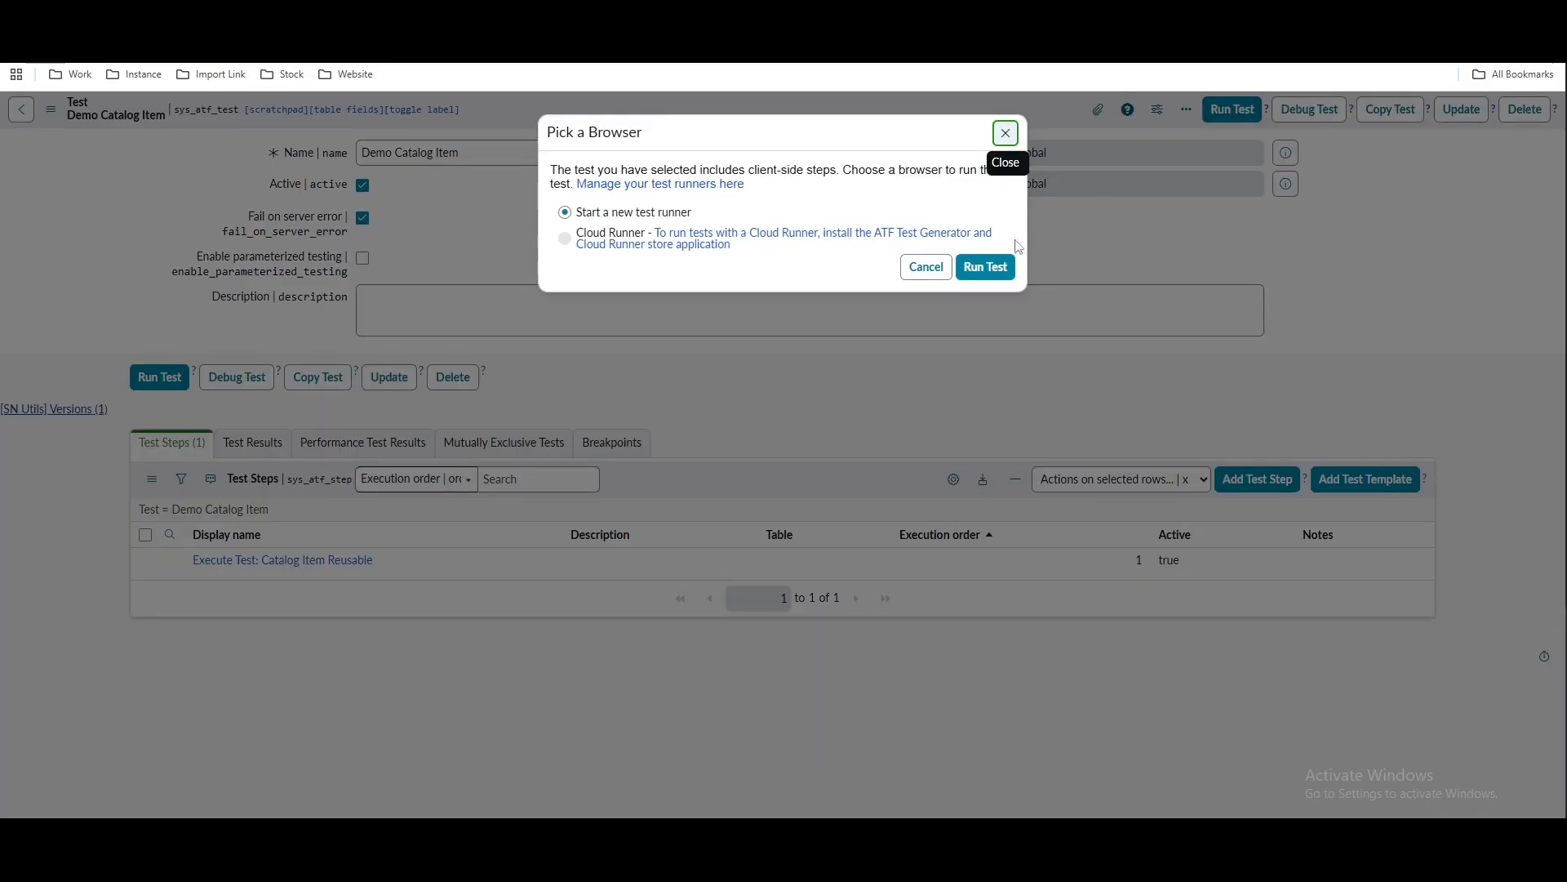
{"action": "left_click", "coordinate": [991, 268]}
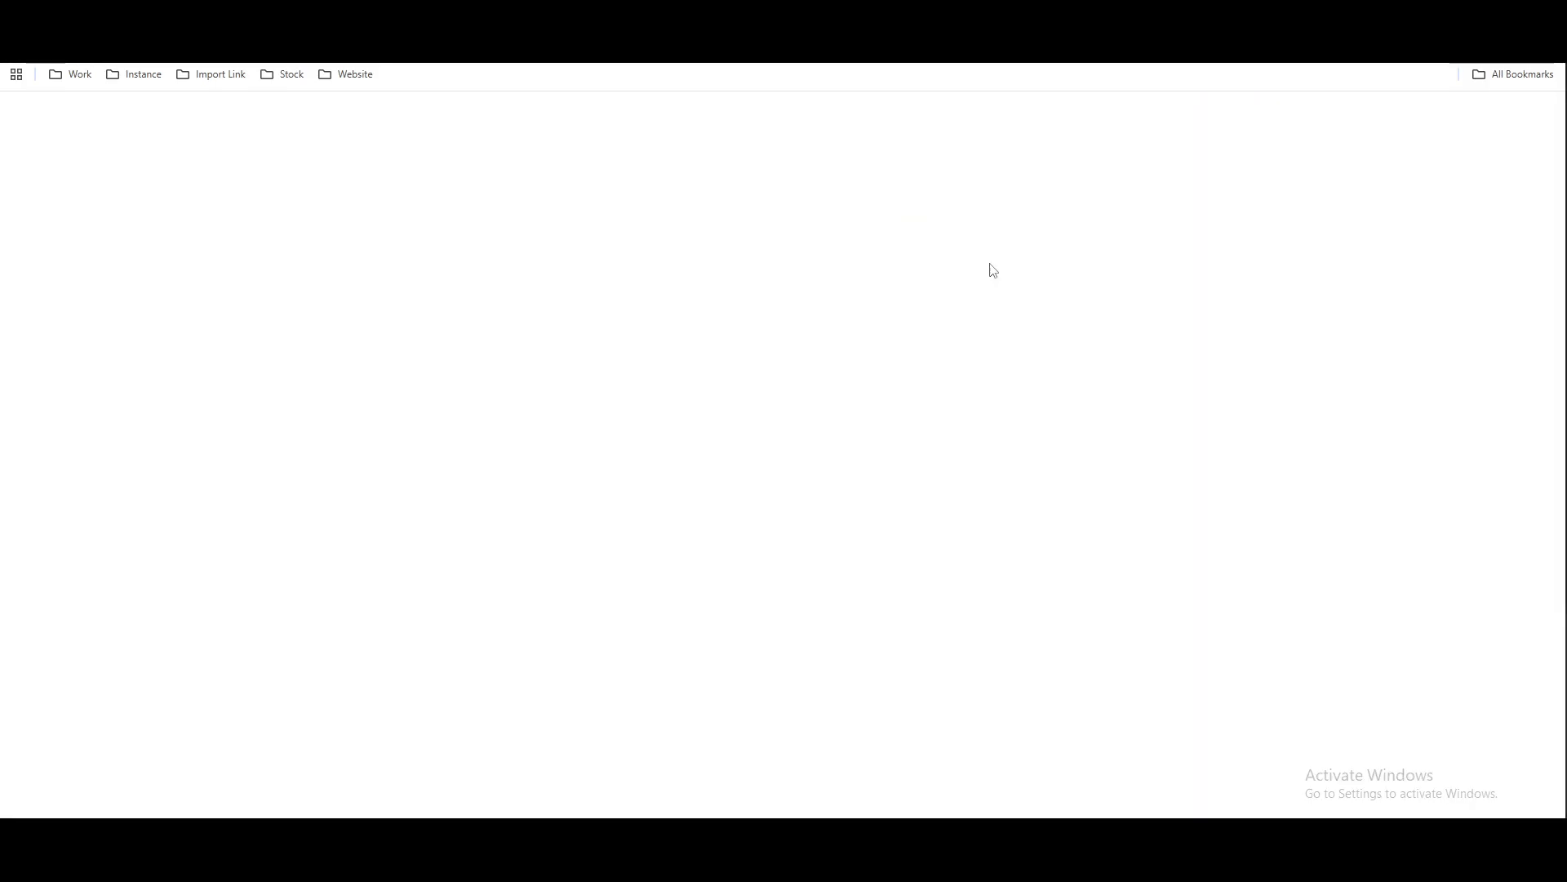